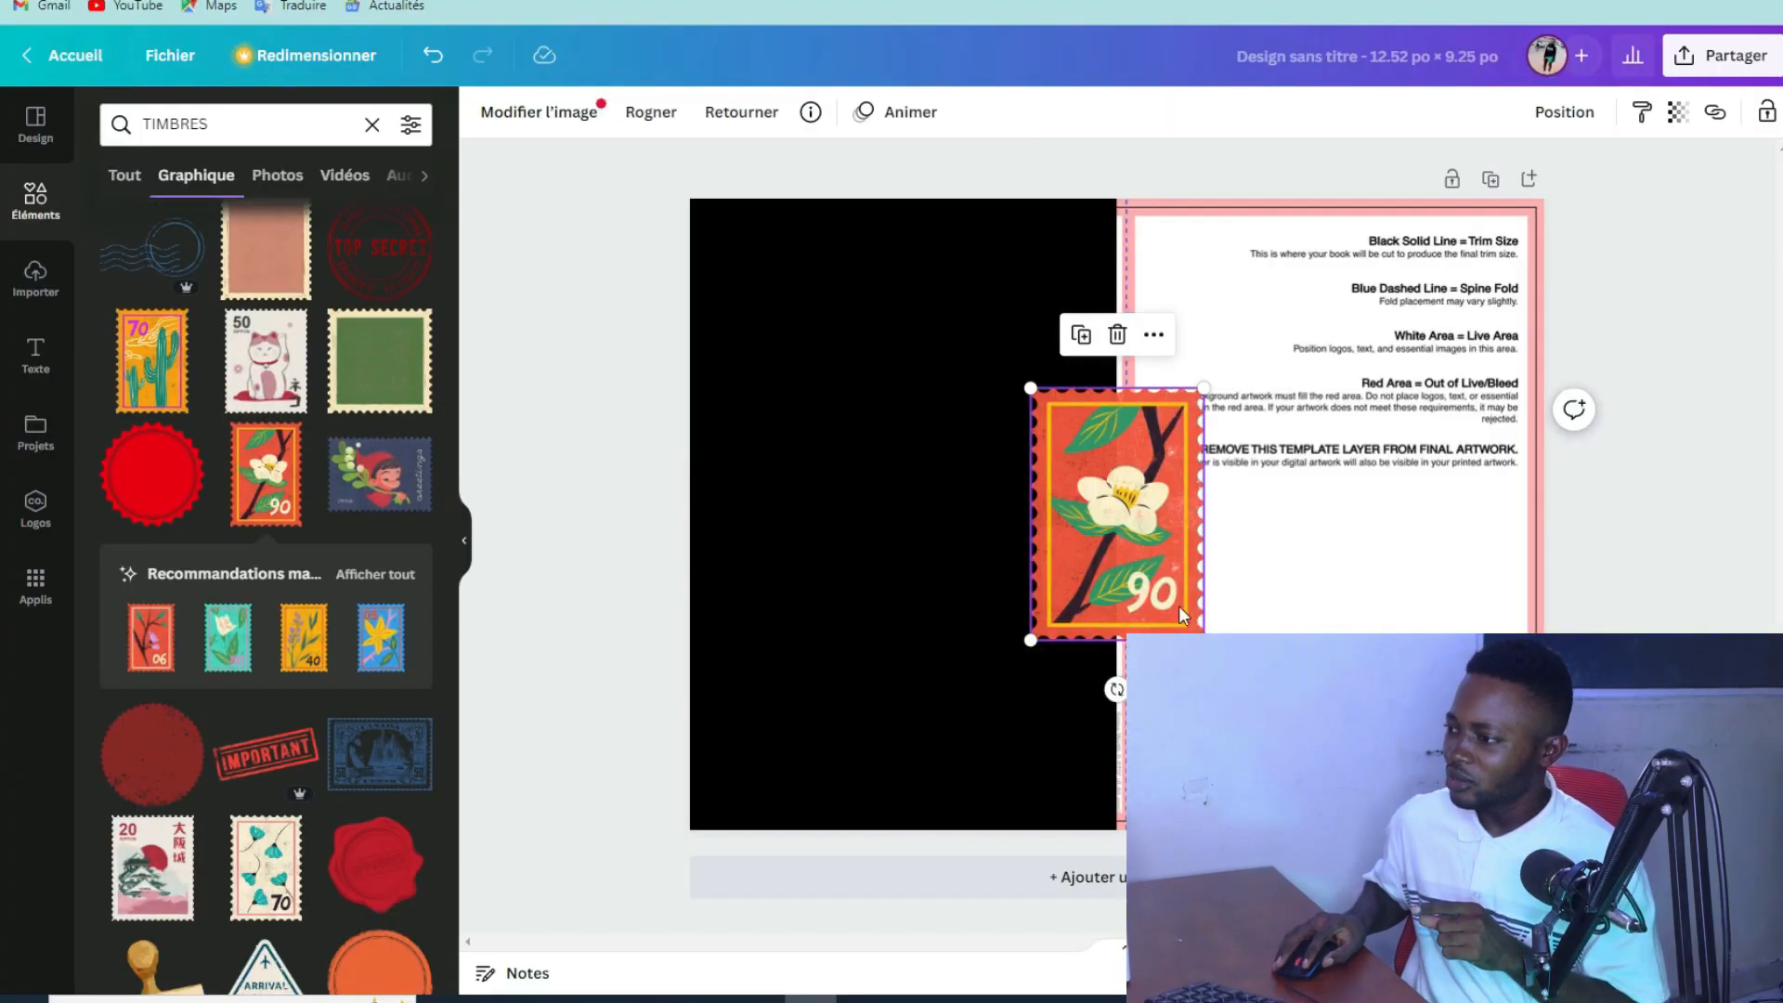
Place the red 90 and 06 flower stamps and the blue 05 stamp on the front cover beside the black rectangle.
{"action": "left_click_drag", "start_coordinate": [1242, 516], "coordinate": [1201, 379]}
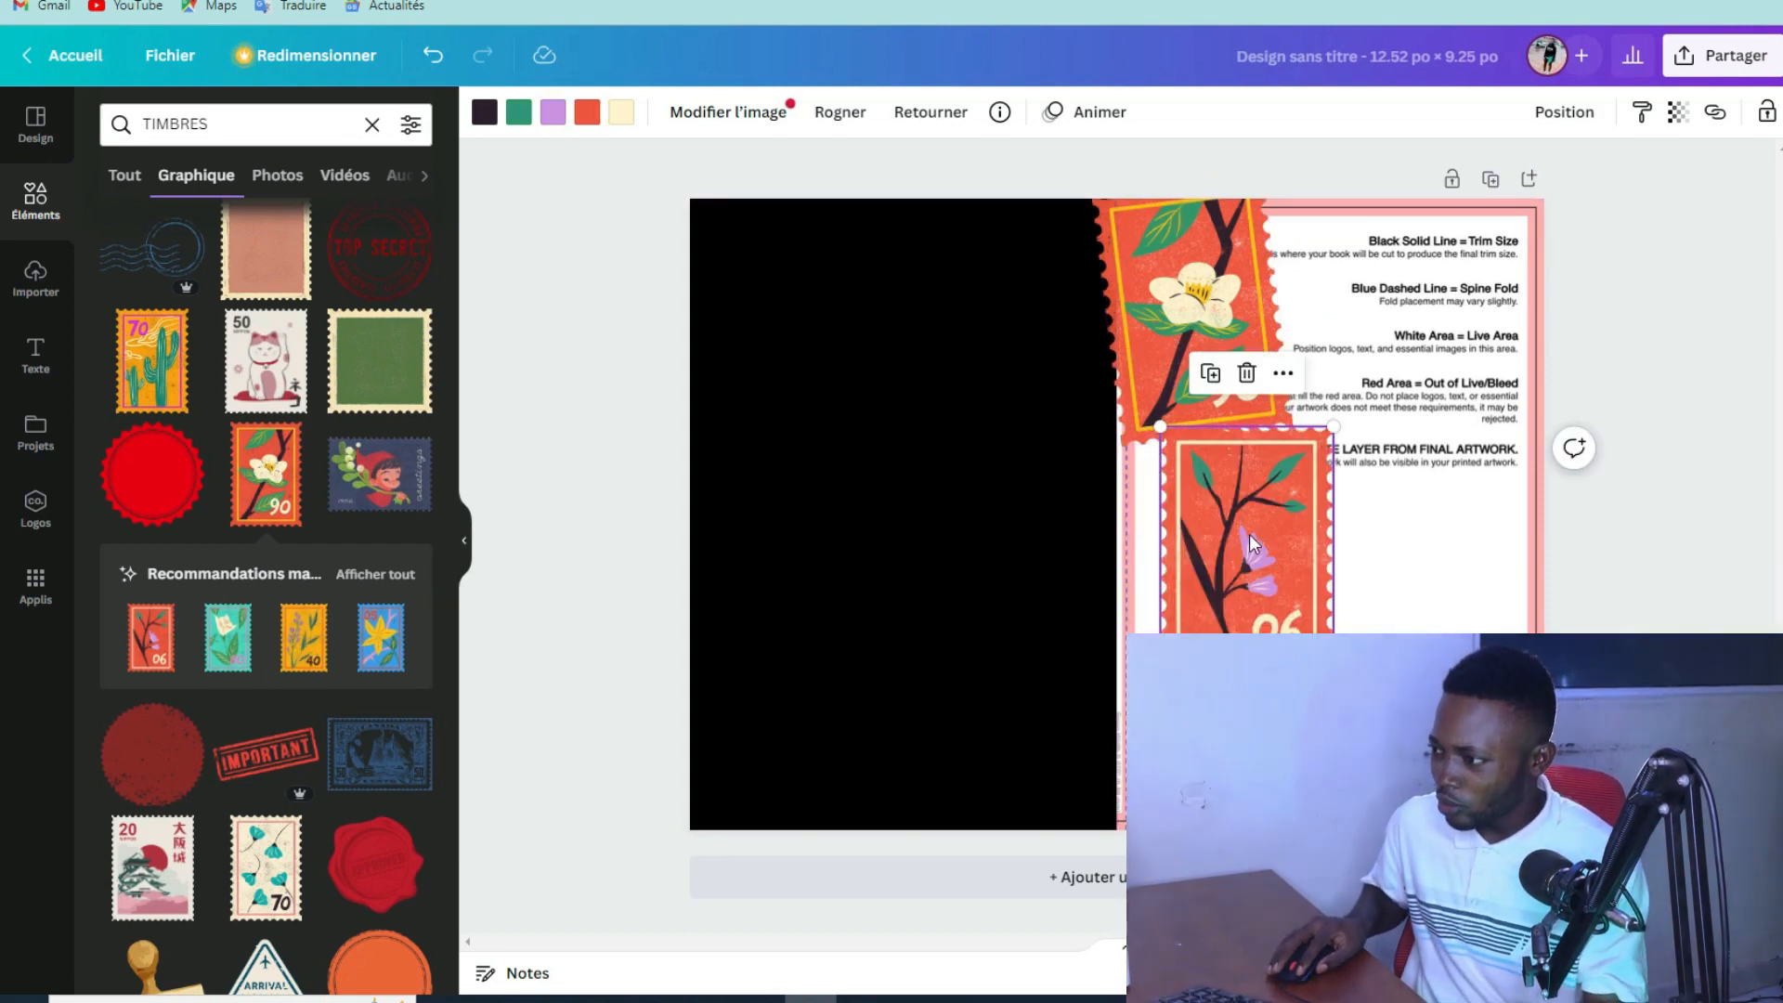
{"action": "left_click_drag", "start_coordinate": [1235, 525], "coordinate": [1204, 510]}
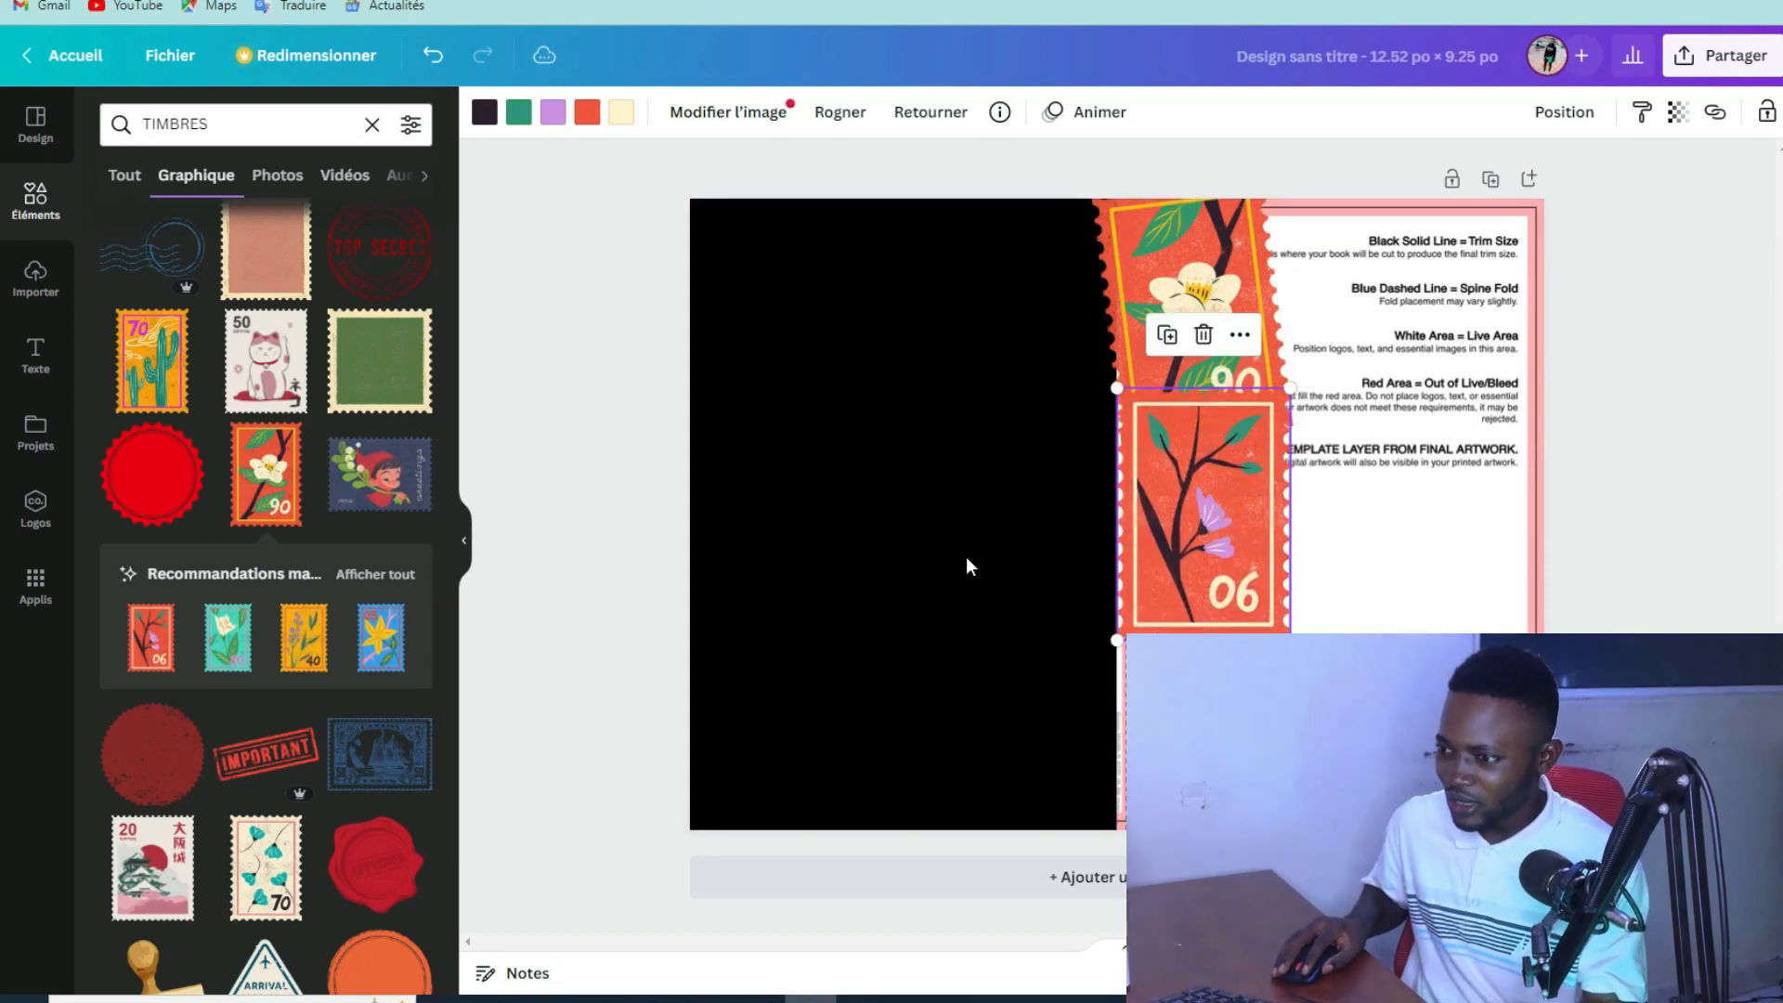
{"action": "left_click", "coordinate": [360, 637]}
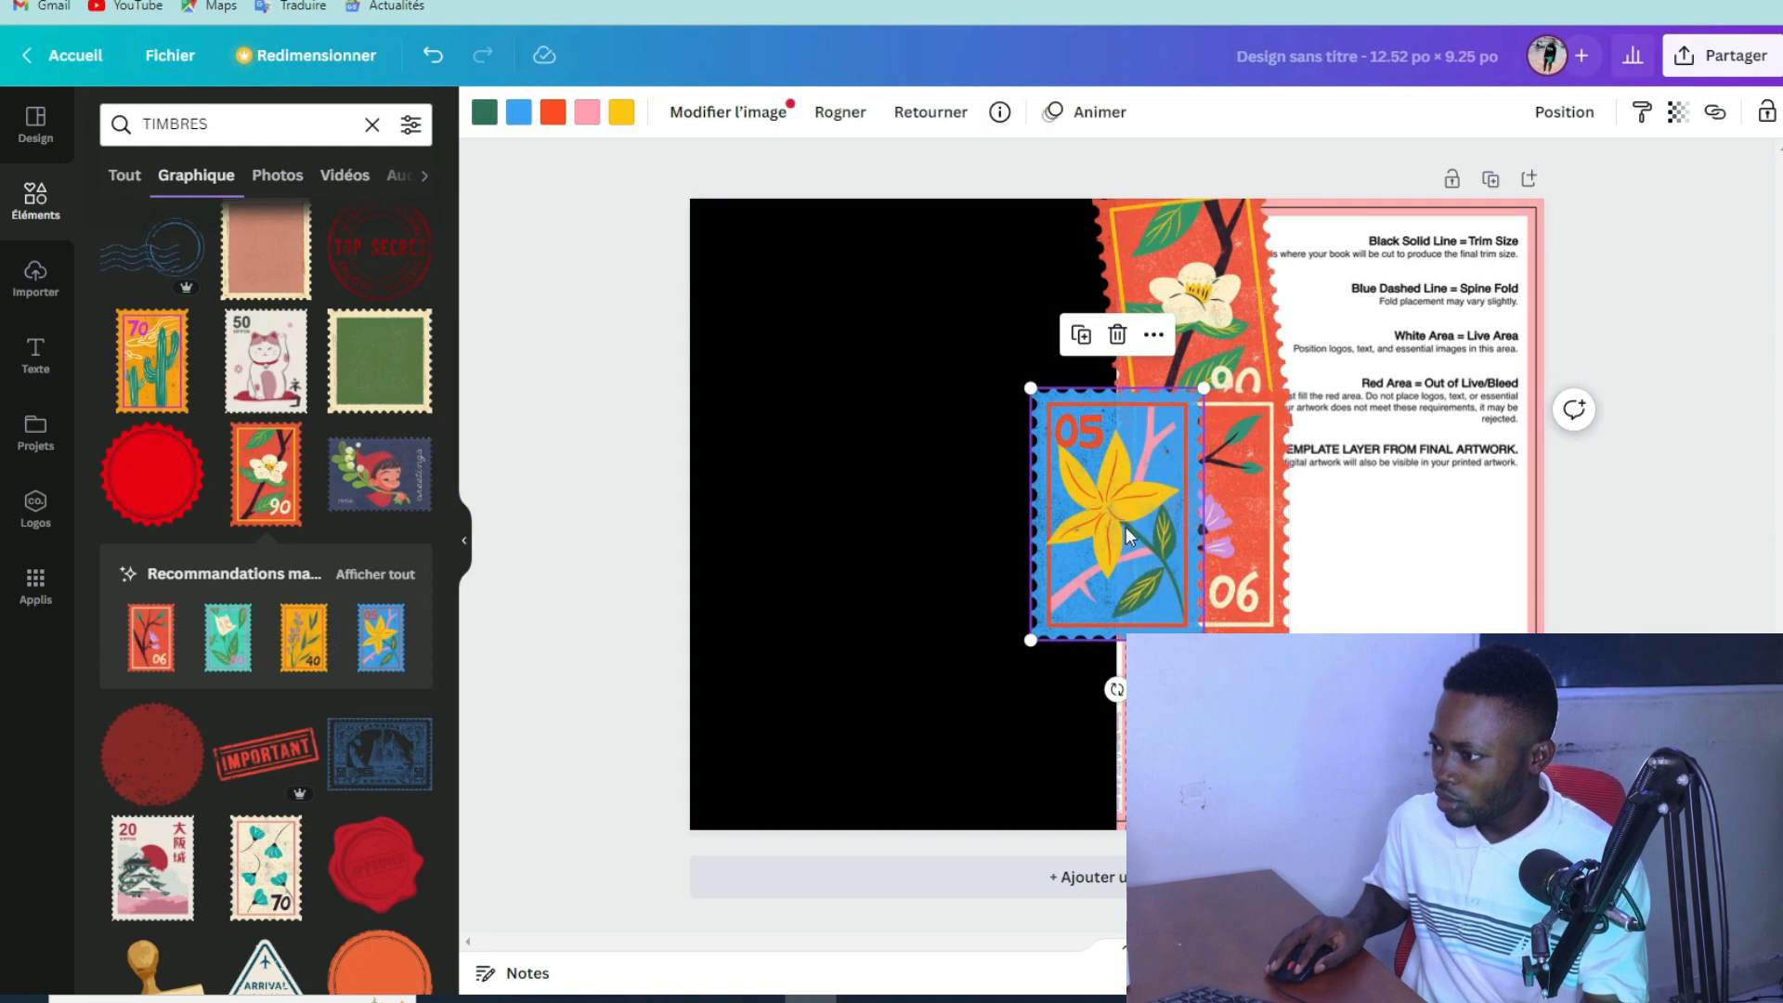
{"action": "left_click_drag", "start_coordinate": [1113, 513], "coordinate": [1312, 368]}
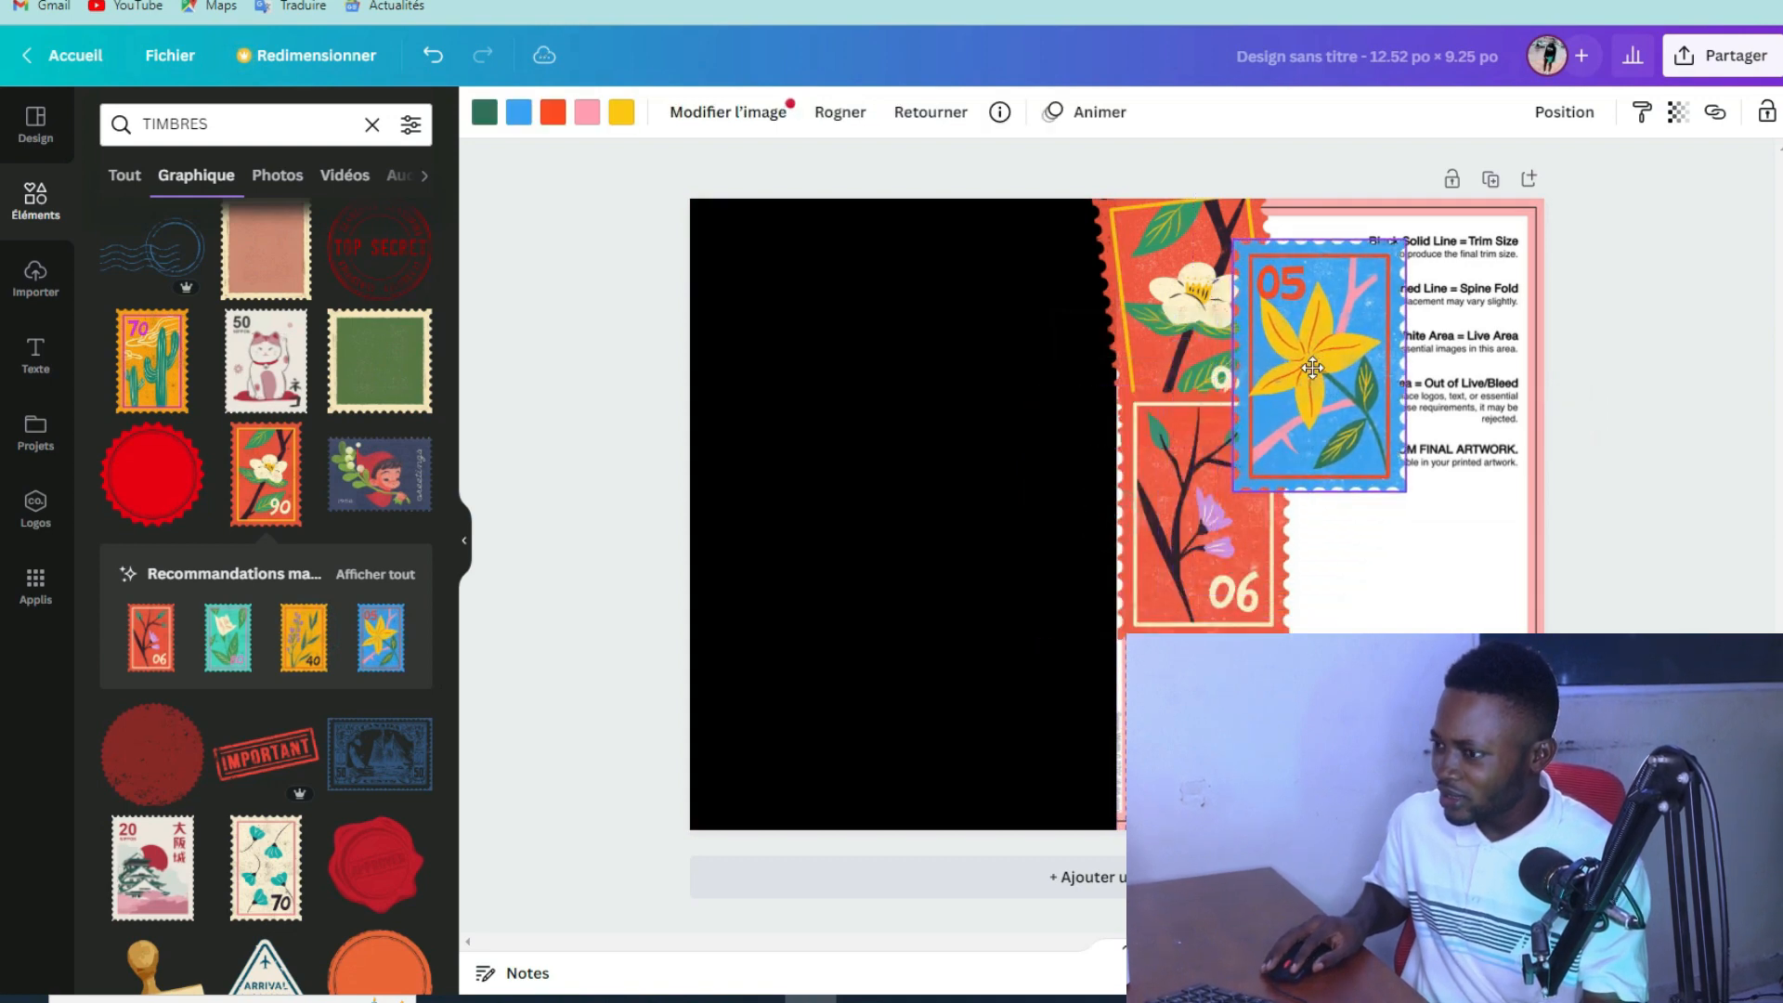
Add the yellow 40 stamp, a second red 90 stamp and the green white-flower stamp to the front cover collage.
{"action": "left_click", "coordinate": [303, 637]}
{"action": "left_click_drag", "start_coordinate": [1142, 555], "coordinate": [1354, 680]}
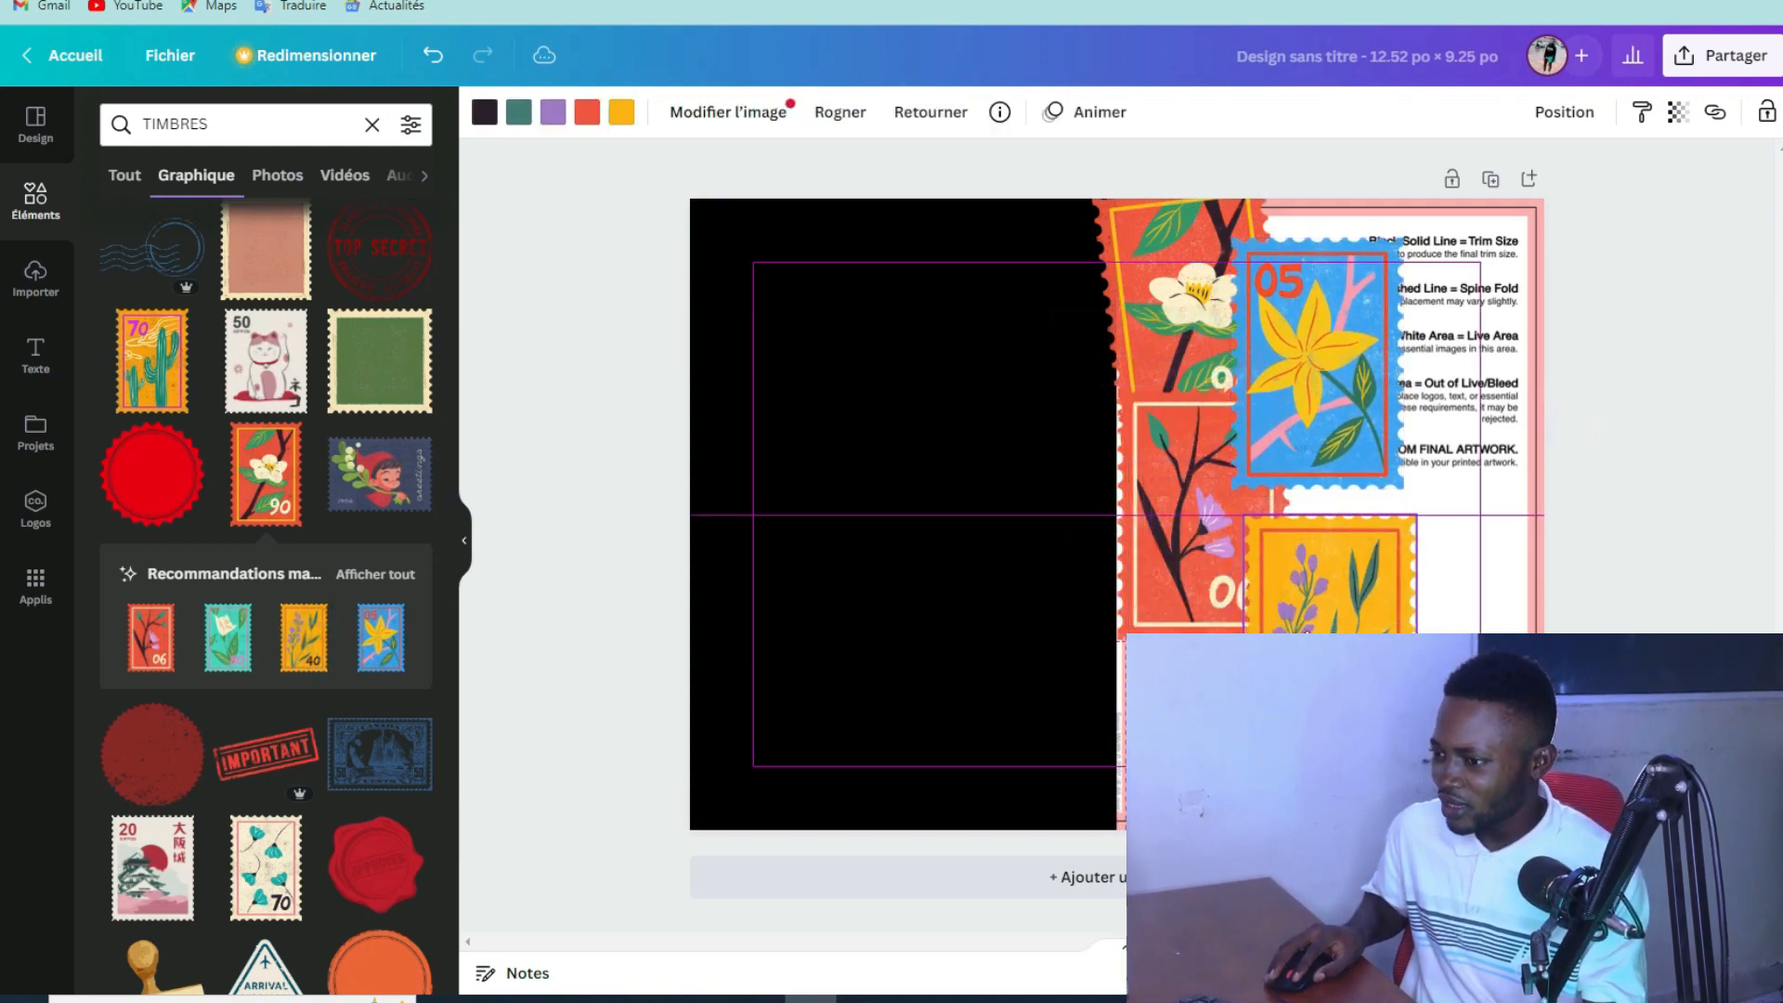
{"action": "left_click_drag", "start_coordinate": [261, 501], "coordinate": [1472, 502]}
{"action": "left_click", "coordinate": [227, 637]}
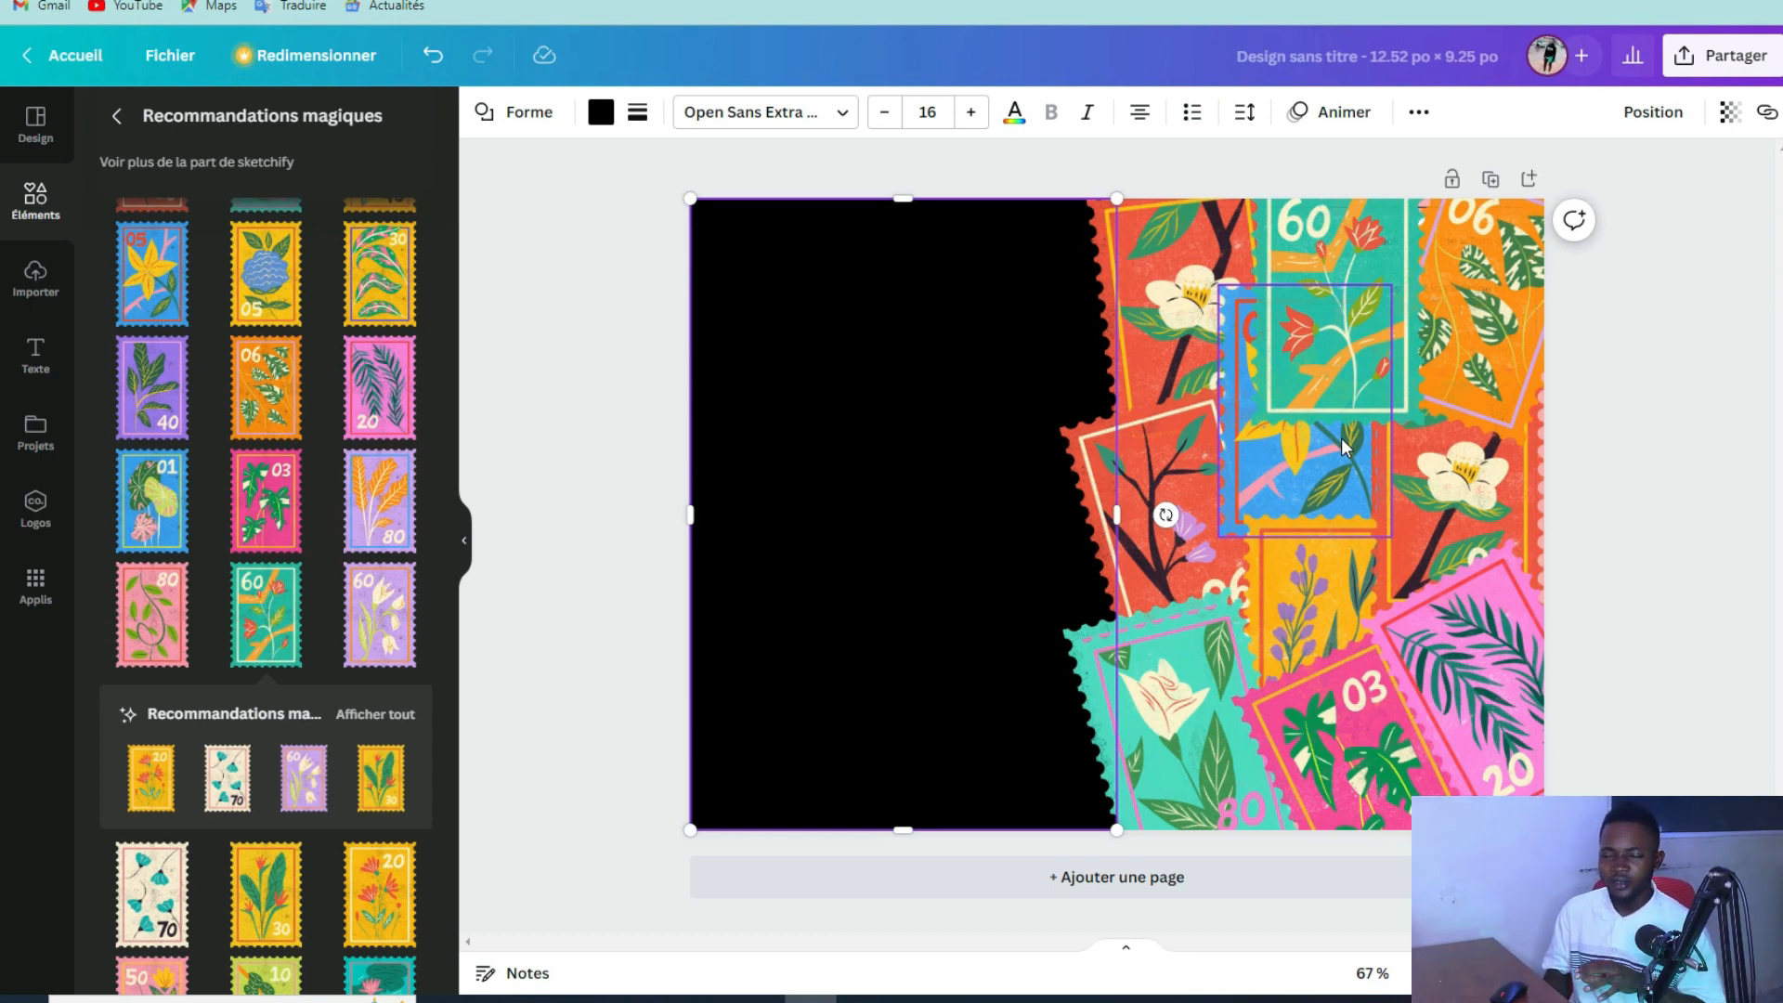
Delete the cover template image underneath the artwork and realign the black rectangle with the back cover area.
{"action": "mouse_move", "coordinate": [836, 335]}
{"action": "left_mouse_down"}
{"action": "mouse_move", "coordinate": [844, 374]}
{"action": "mouse_move", "coordinate": [817, 298]}
{"action": "mouse_move", "coordinate": [813, 324]}
{"action": "left_mouse_up"}
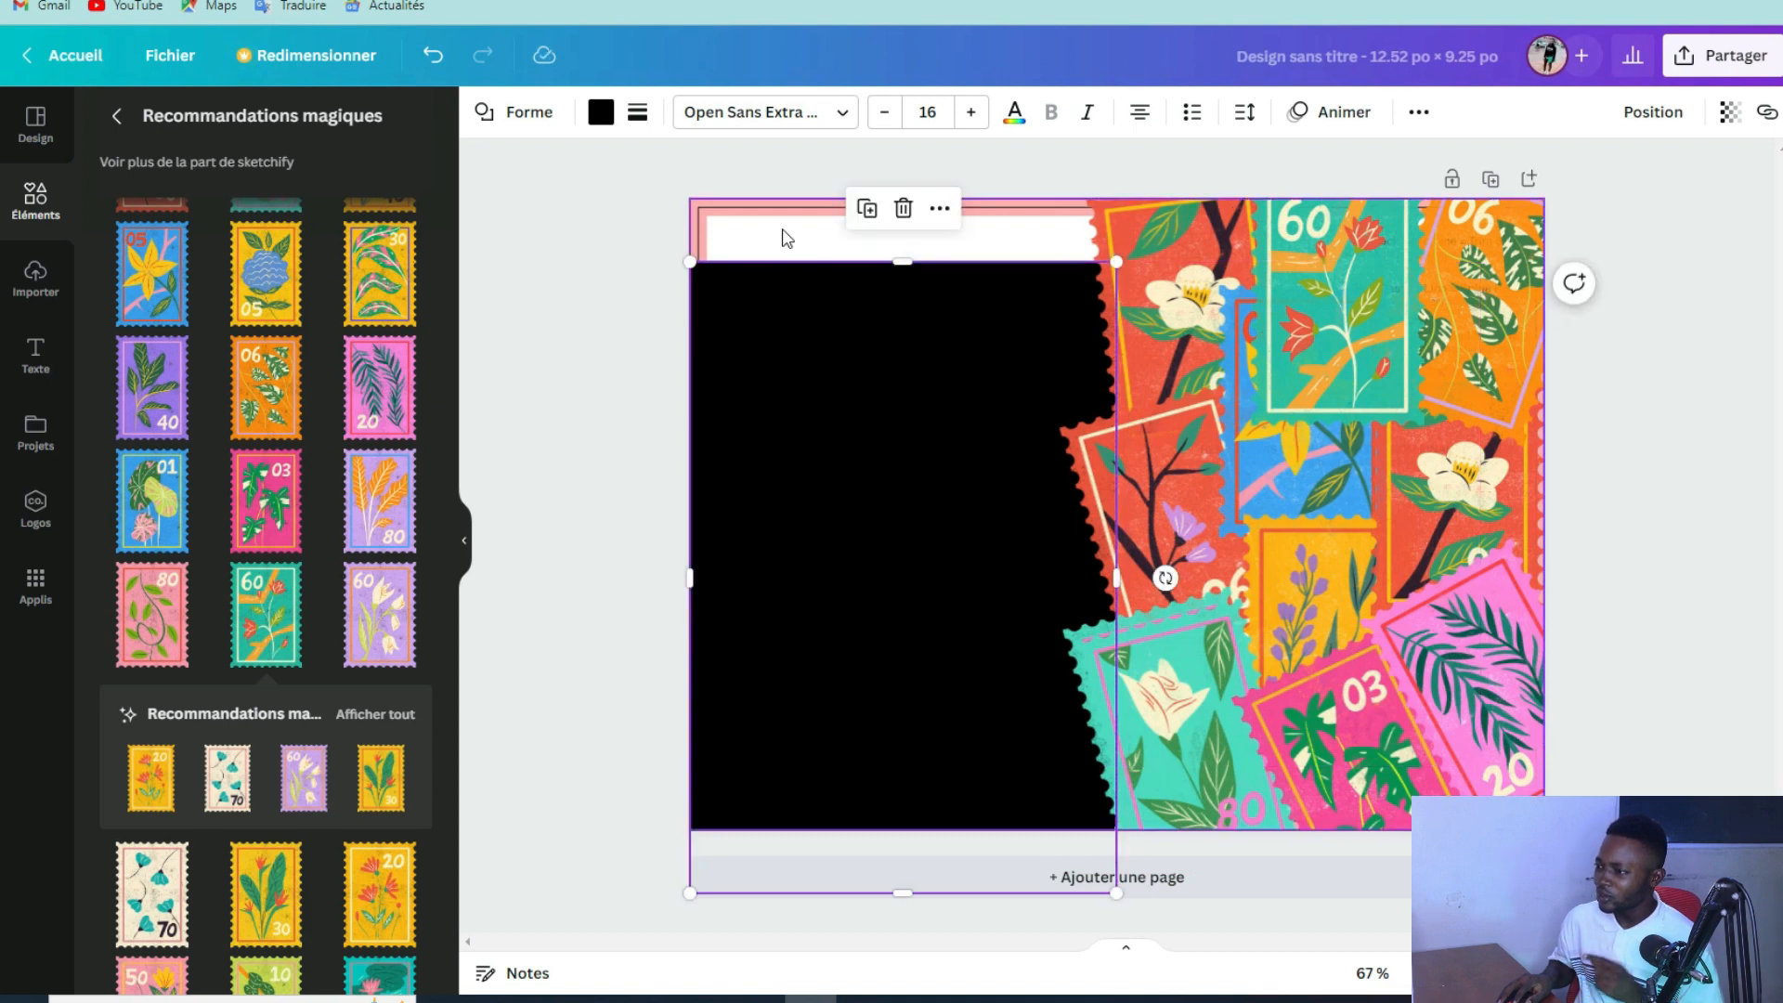
{"action": "left_click", "coordinate": [784, 238]}
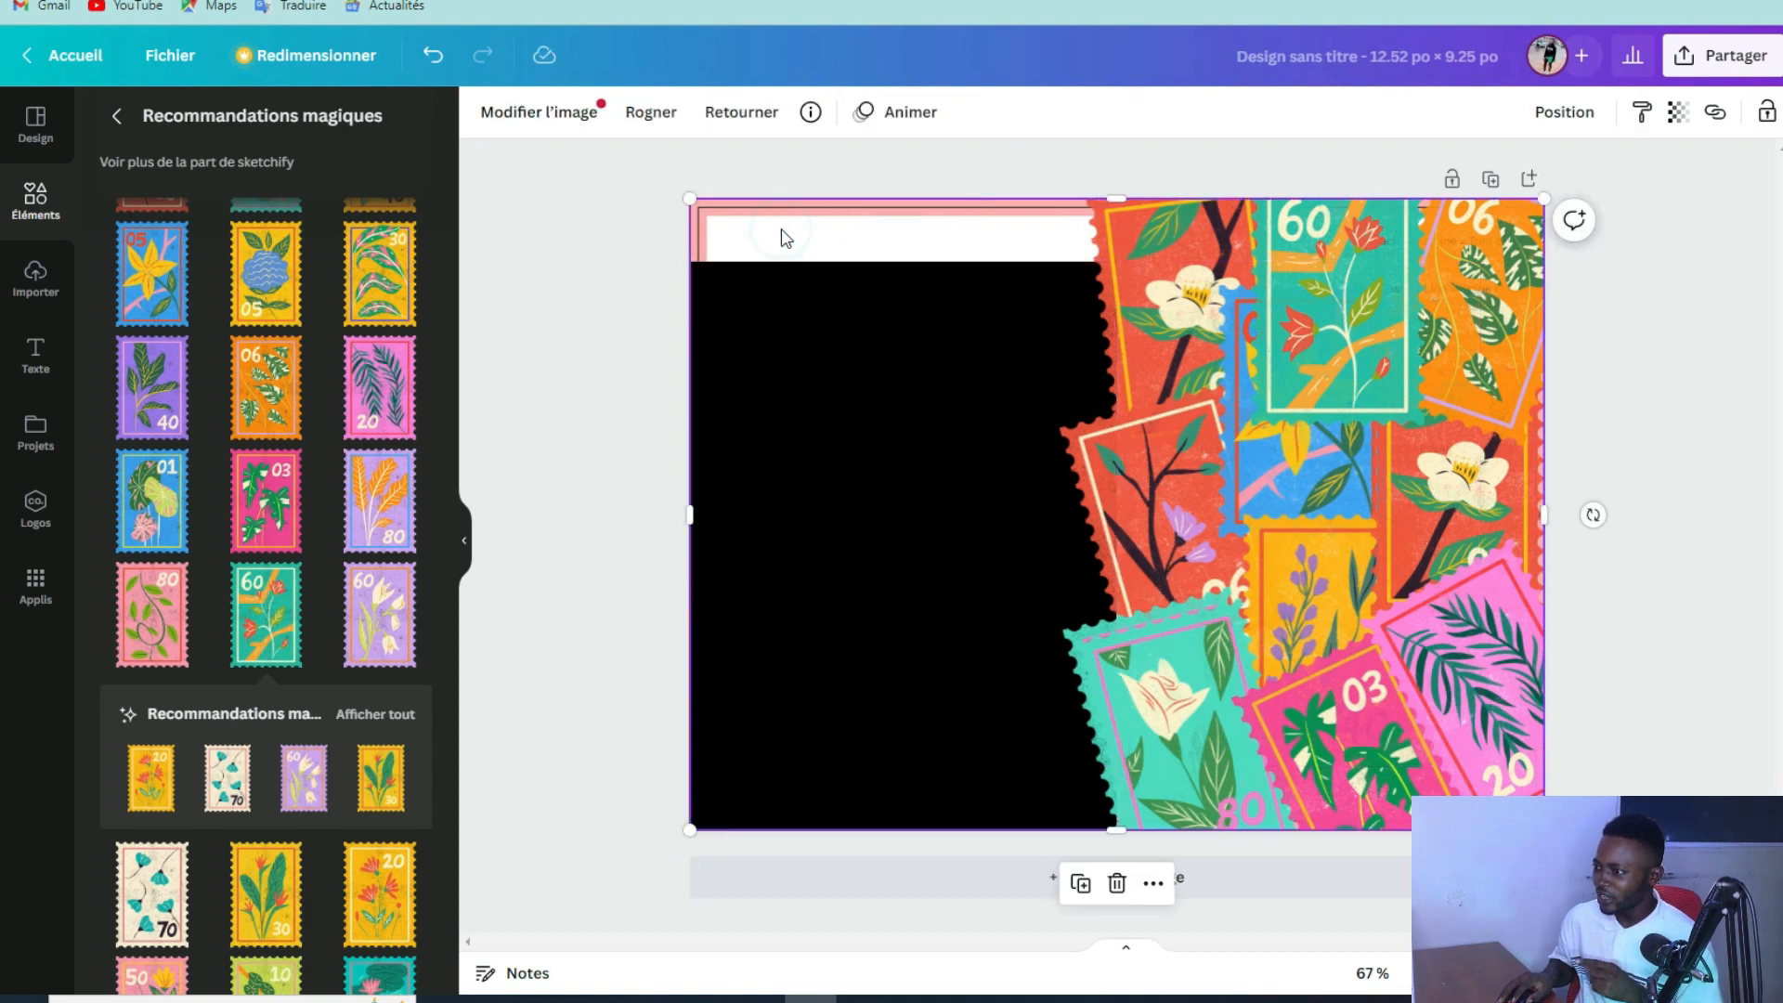
{"action": "left_click", "coordinate": [1116, 883]}
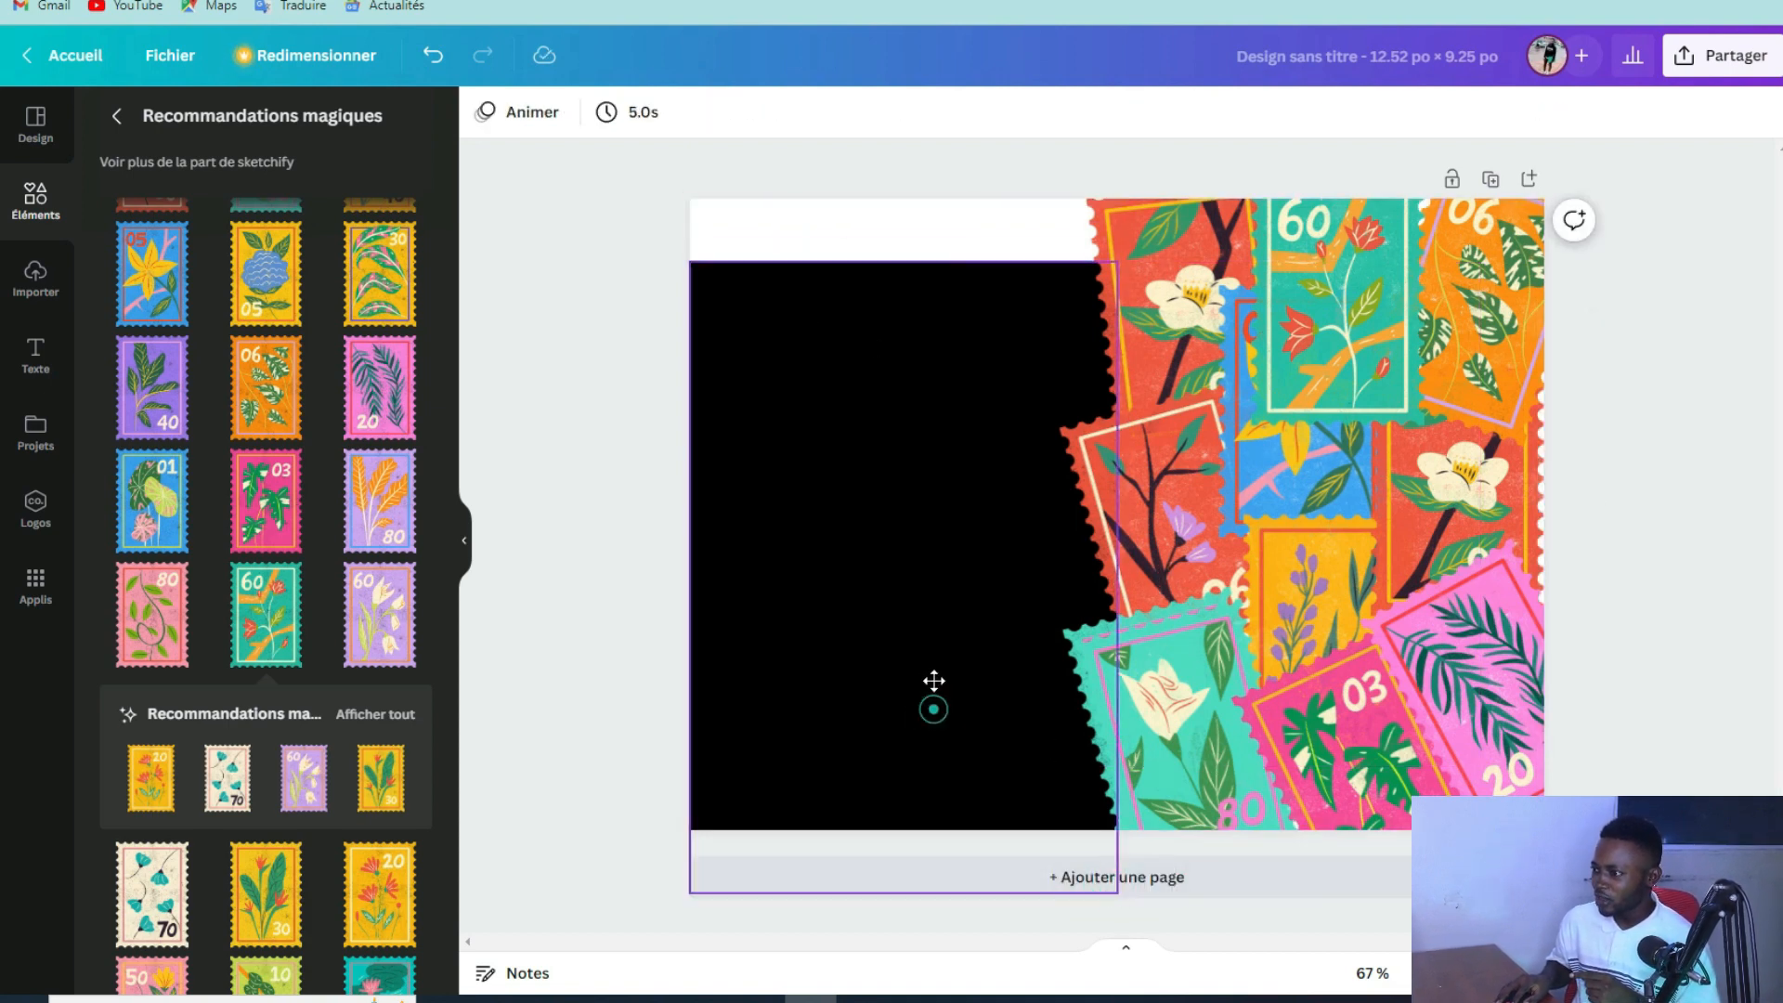
{"action": "left_click_drag", "start_coordinate": [934, 681], "coordinate": [935, 649]}
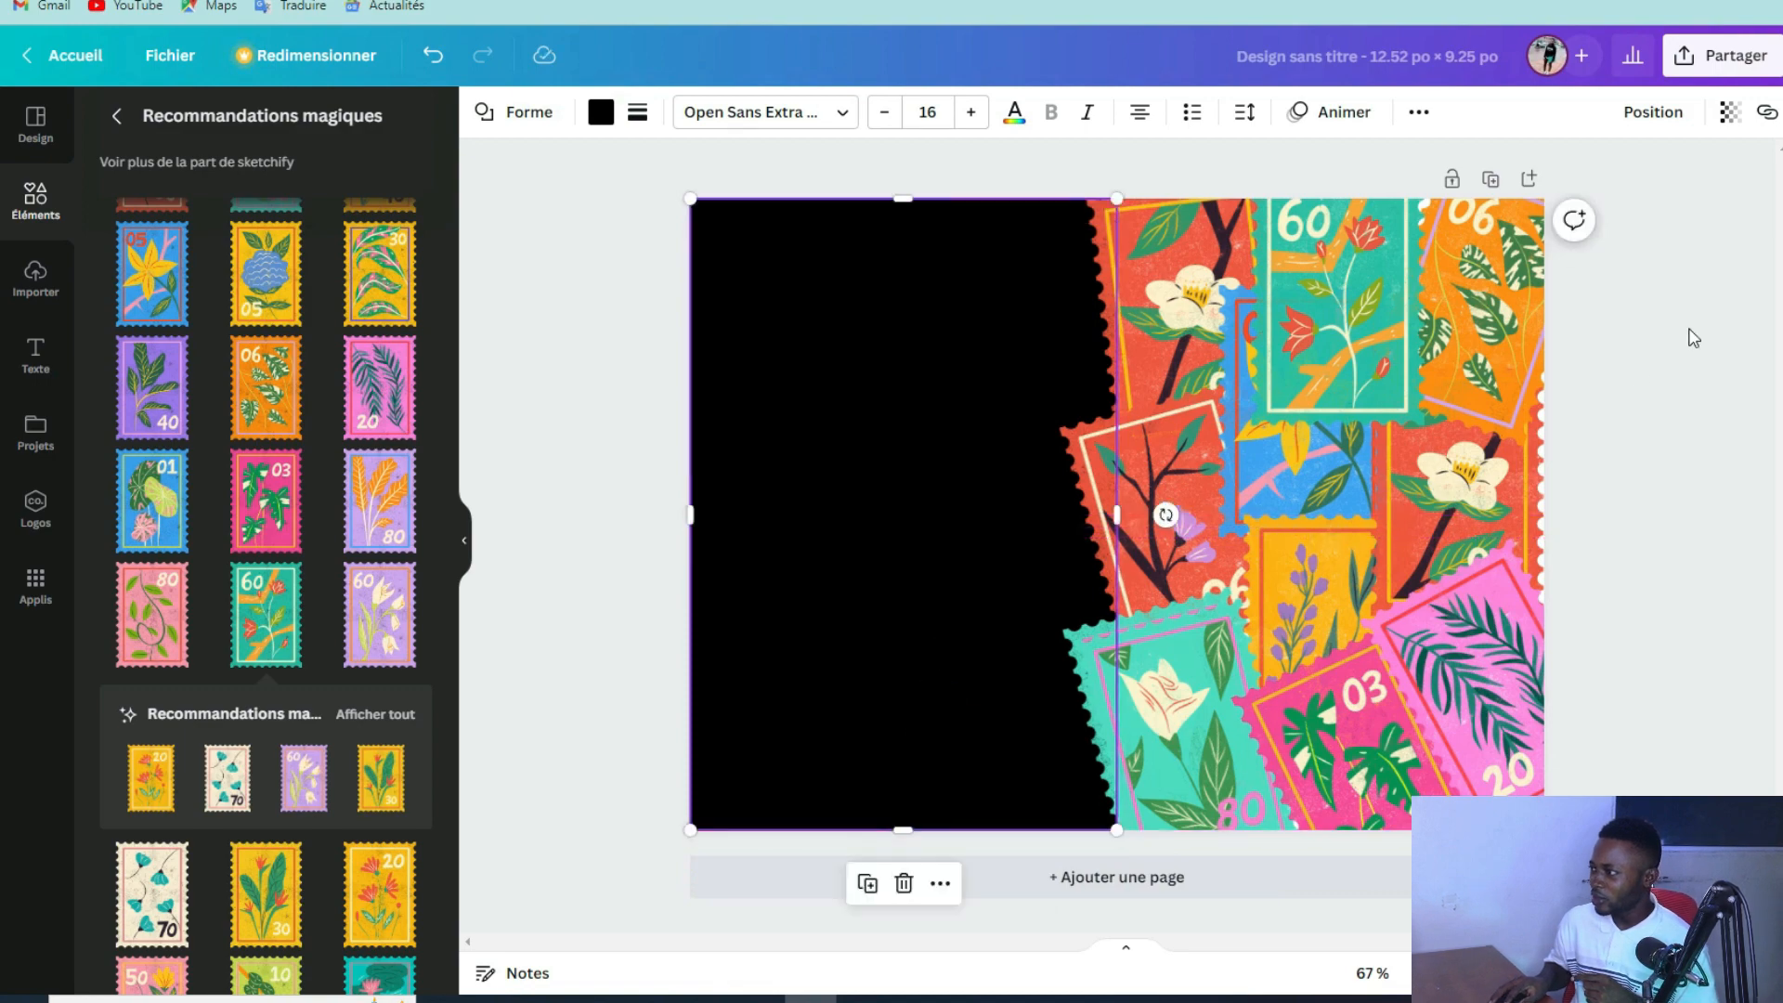
Bring the black back-cover rectangle to the front so it covers the overlapping stamps.
{"action": "left_click", "coordinate": [1654, 113]}
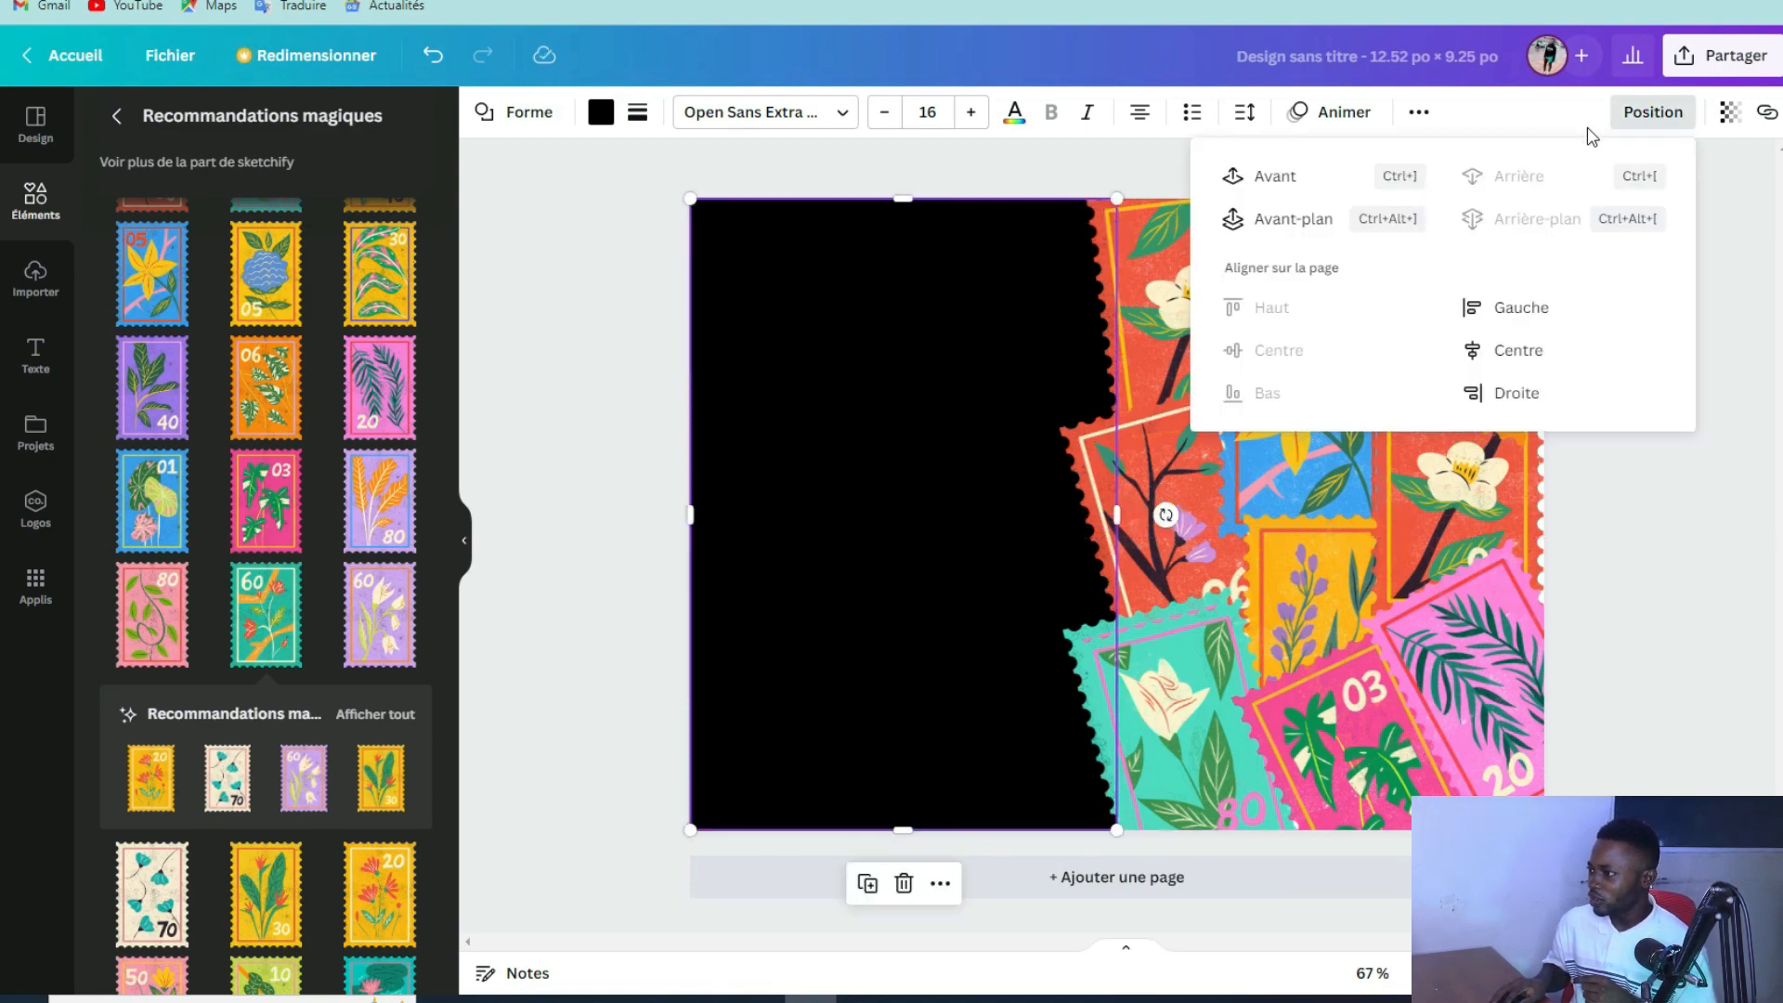
{"action": "left_click", "coordinate": [1288, 223]}
{"action": "left_click", "coordinate": [628, 713]}
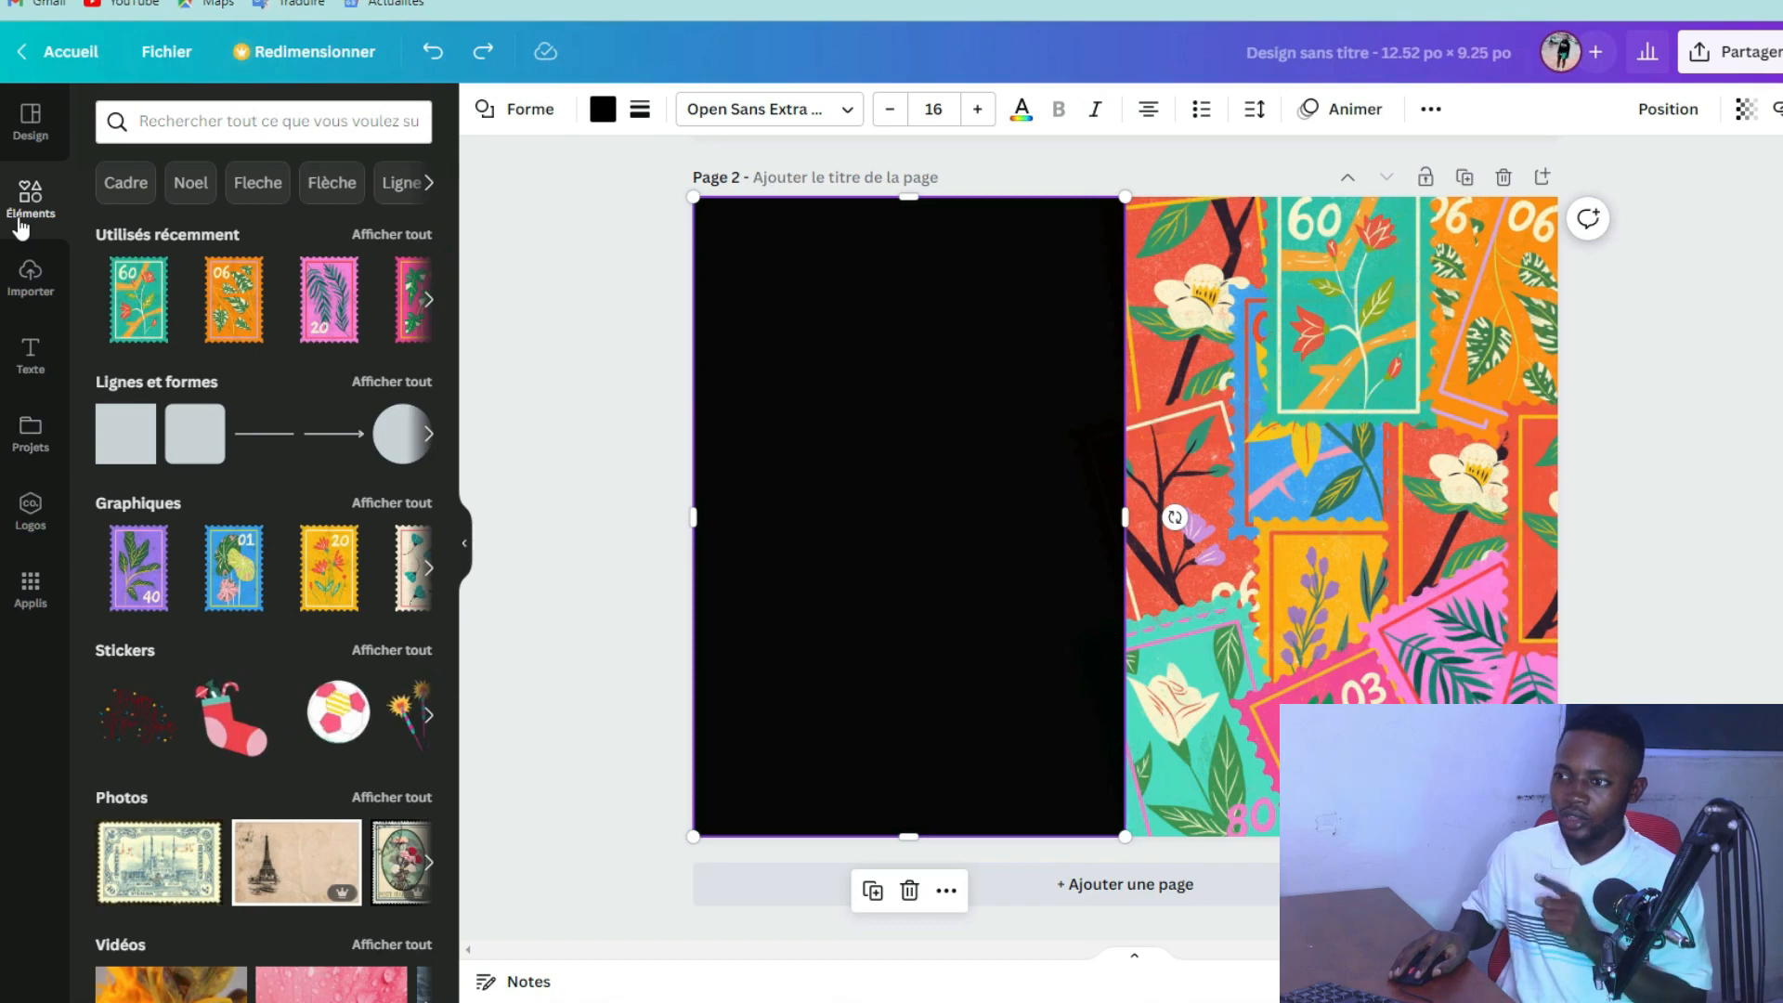
Add a square shape to the upper front cover, reshape it into a wide, thin banner and colour it black.
{"action": "left_click_drag", "start_coordinate": [125, 433], "coordinate": [1501, 409]}
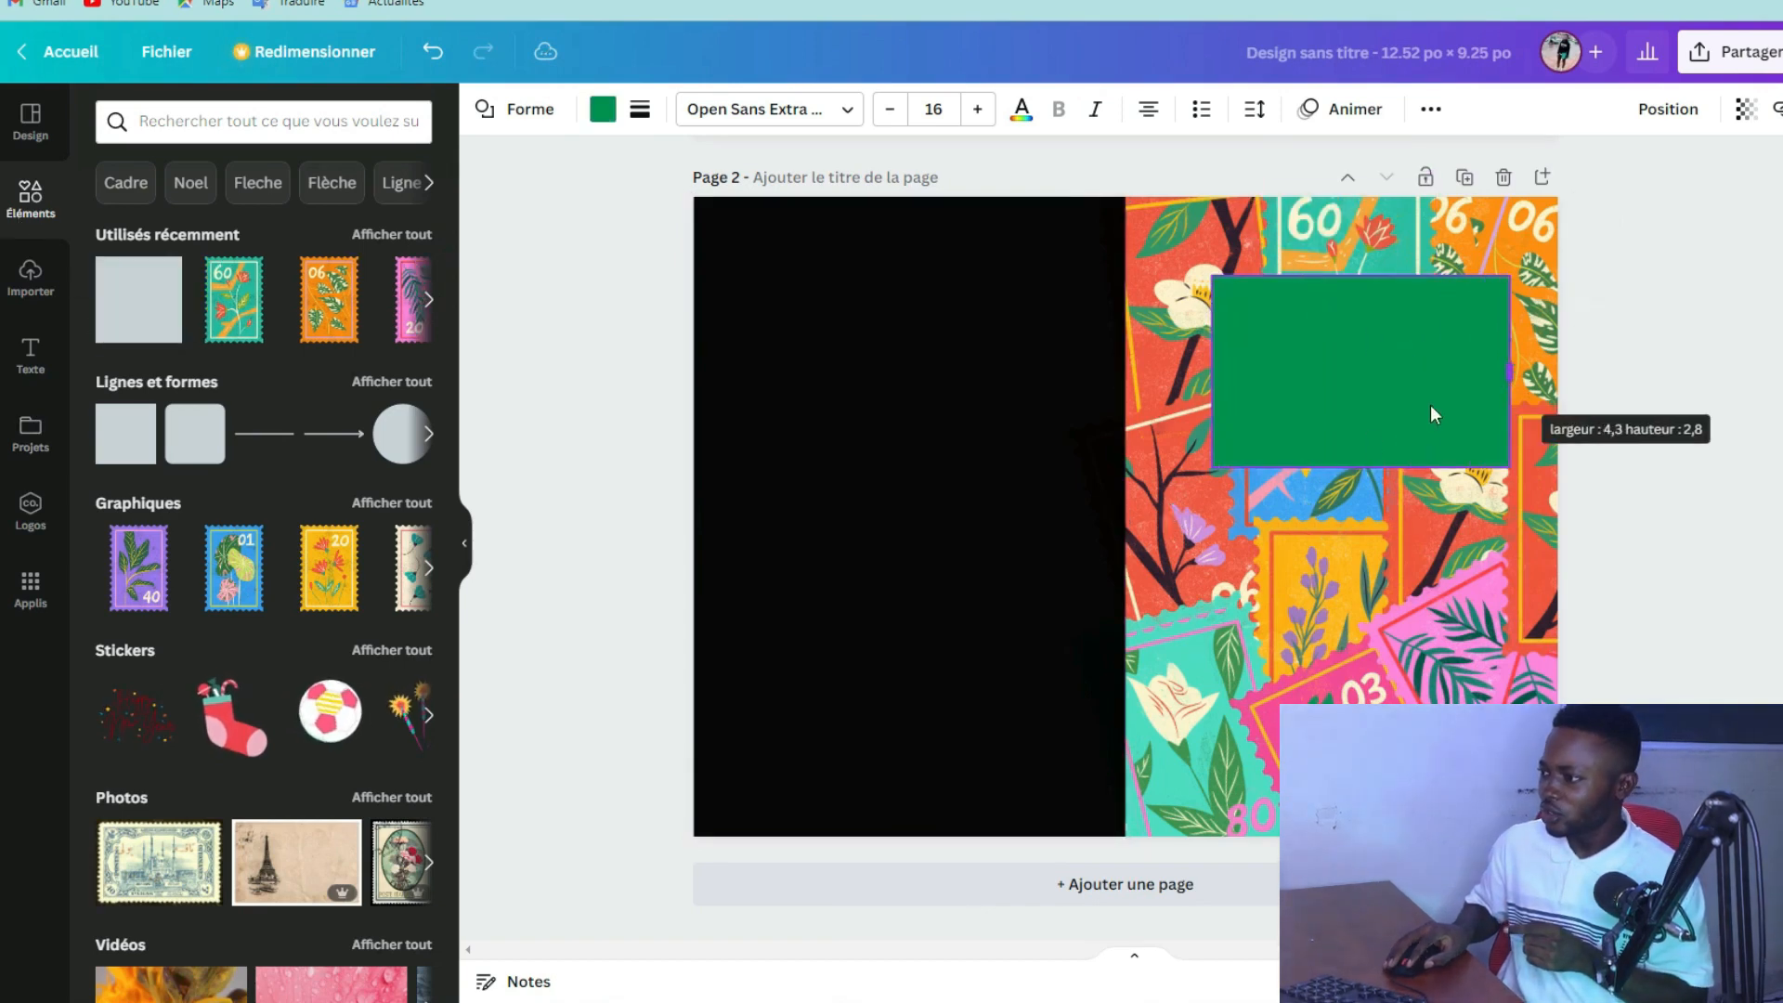
{"action": "left_click_drag", "start_coordinate": [1347, 460], "coordinate": [1354, 346]}
{"action": "left_click_drag", "start_coordinate": [1353, 344], "coordinate": [1369, 383]}
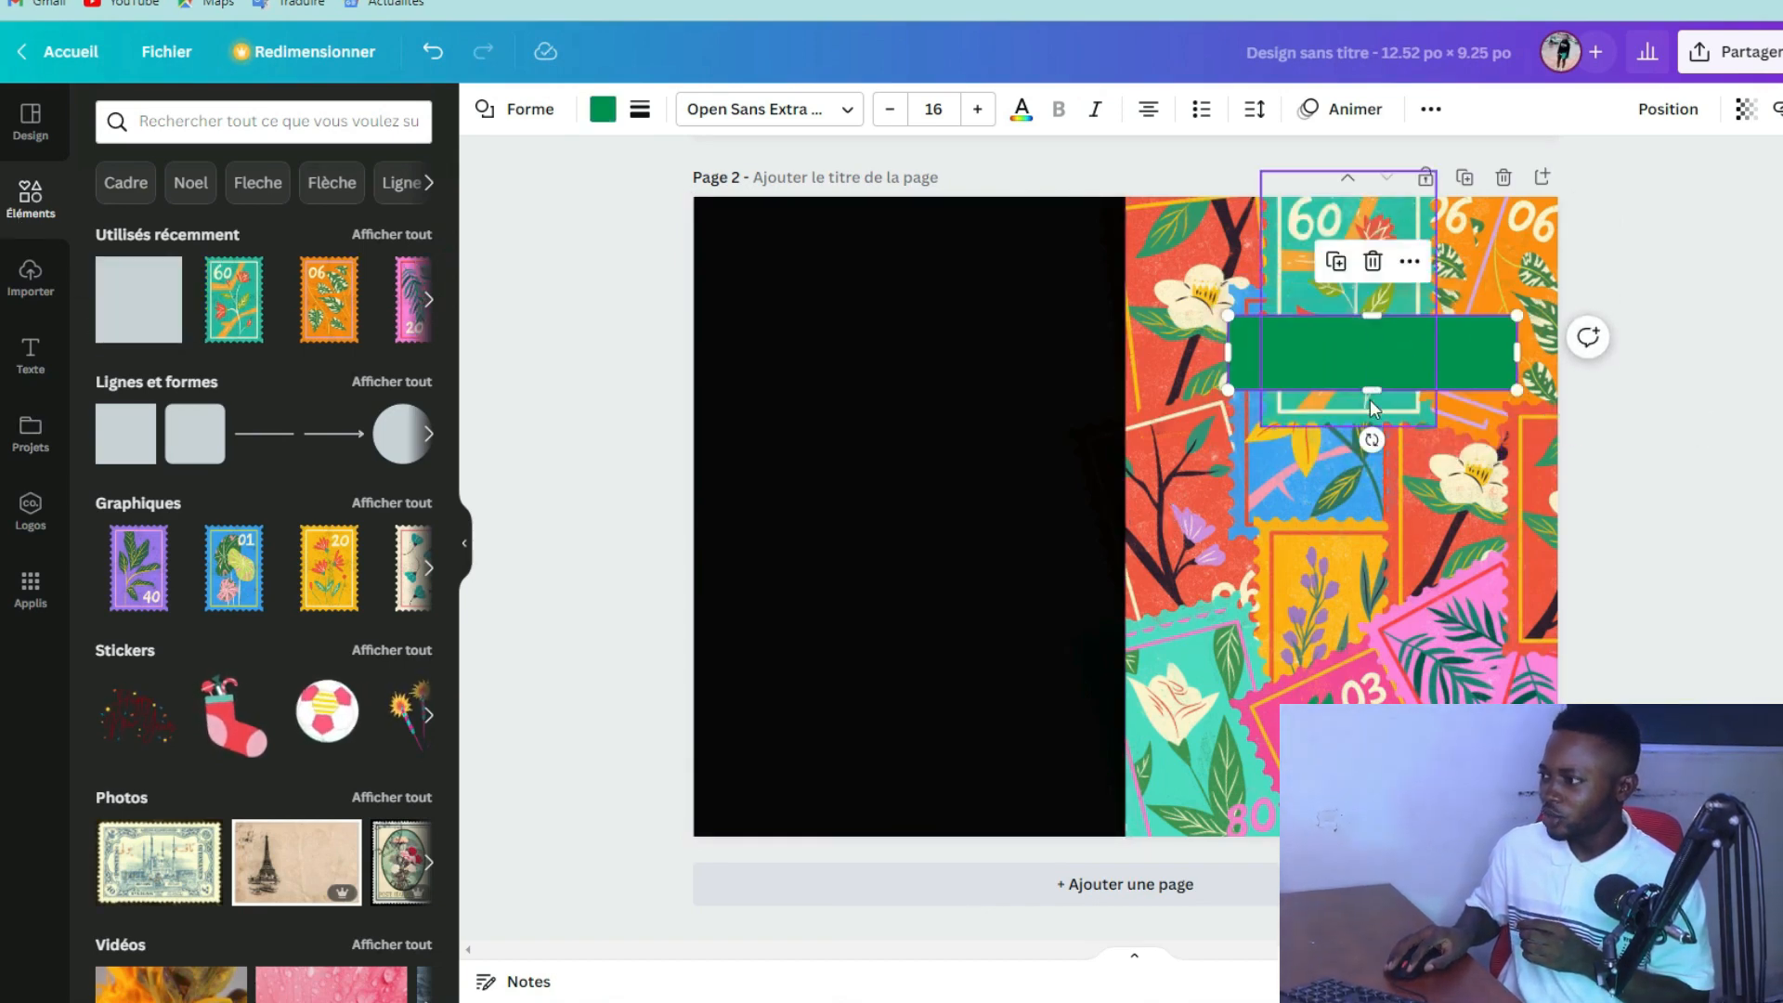
{"action": "left_click", "coordinate": [603, 109]}
{"action": "left_click", "coordinate": [235, 221]}
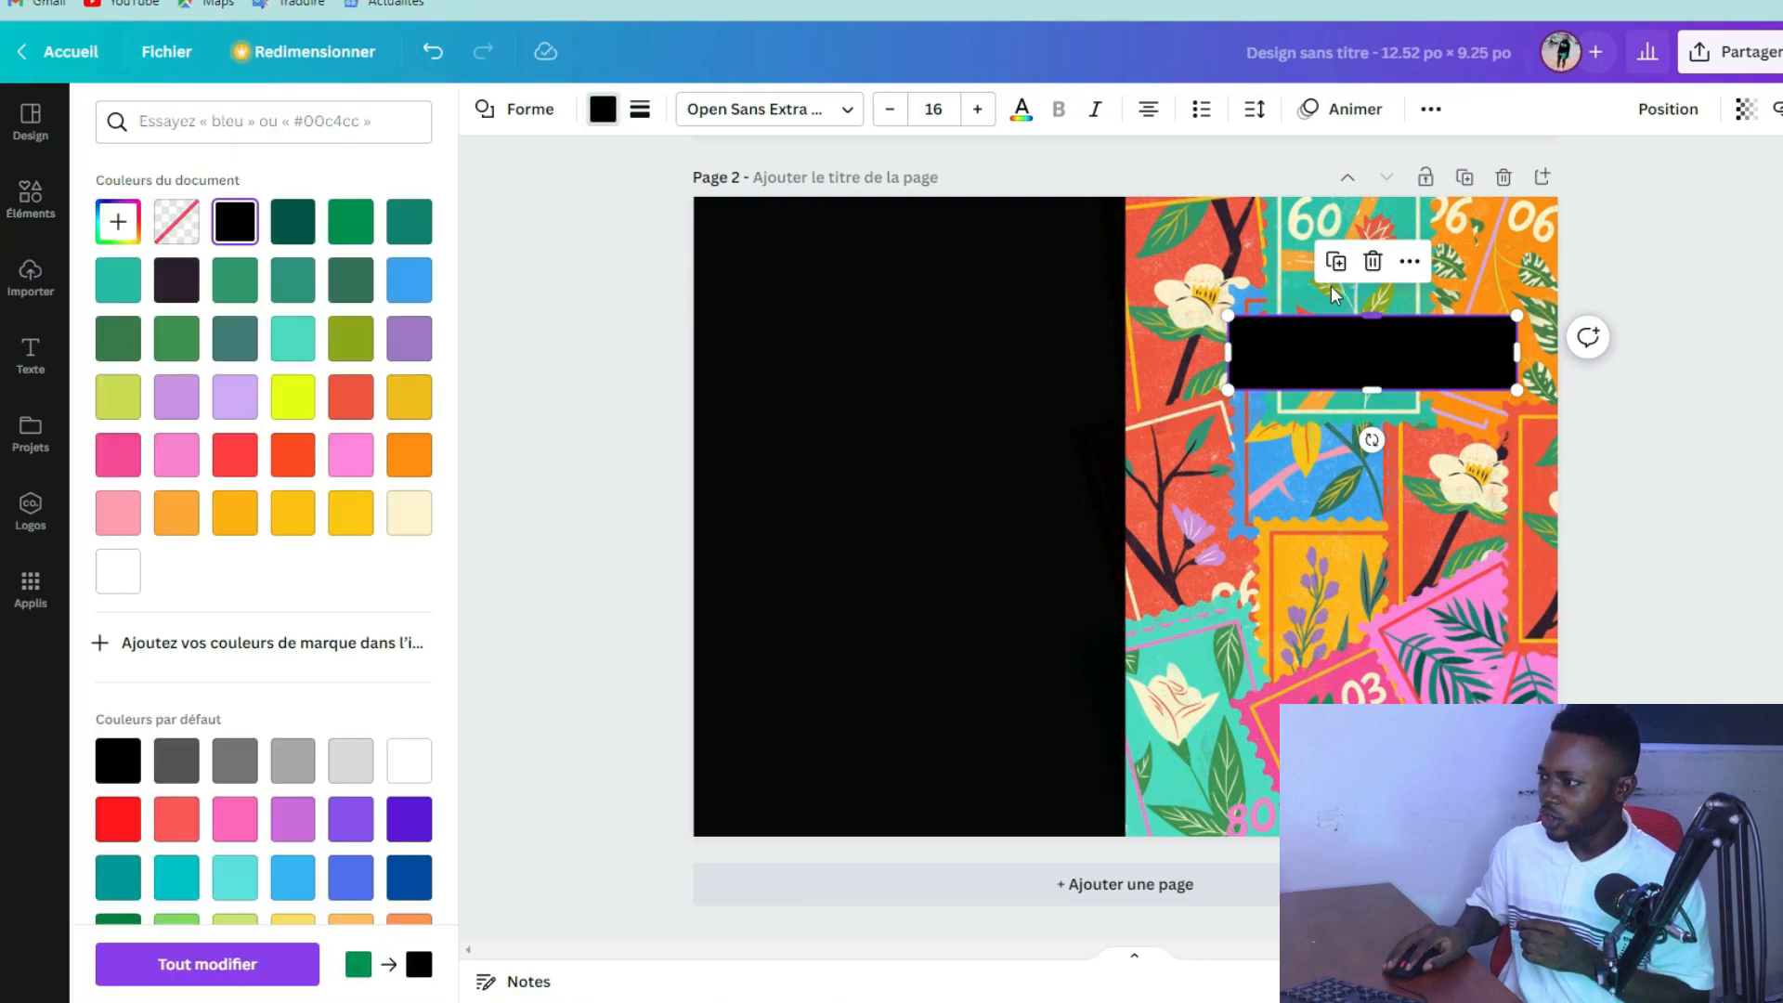
Duplicate the black banner and recolour the copy red-orange #f0563a.
{"action": "left_click", "coordinate": [1336, 264]}
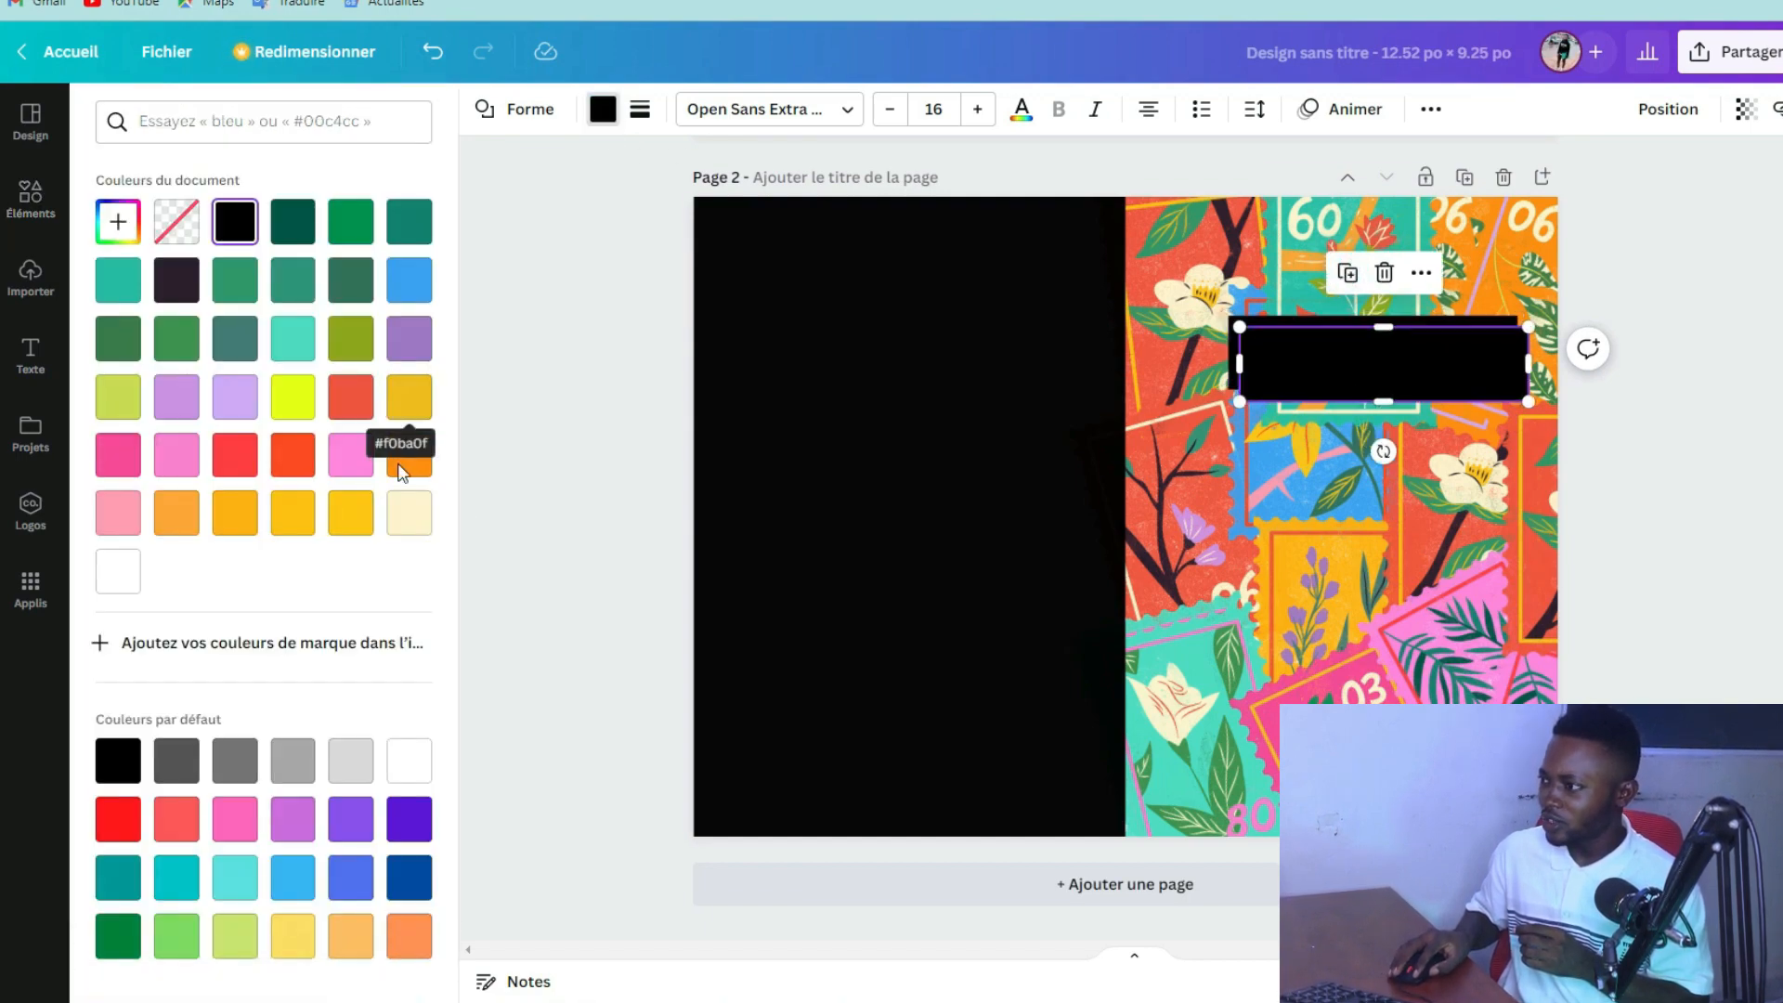
{"action": "left_click", "coordinate": [404, 457]}
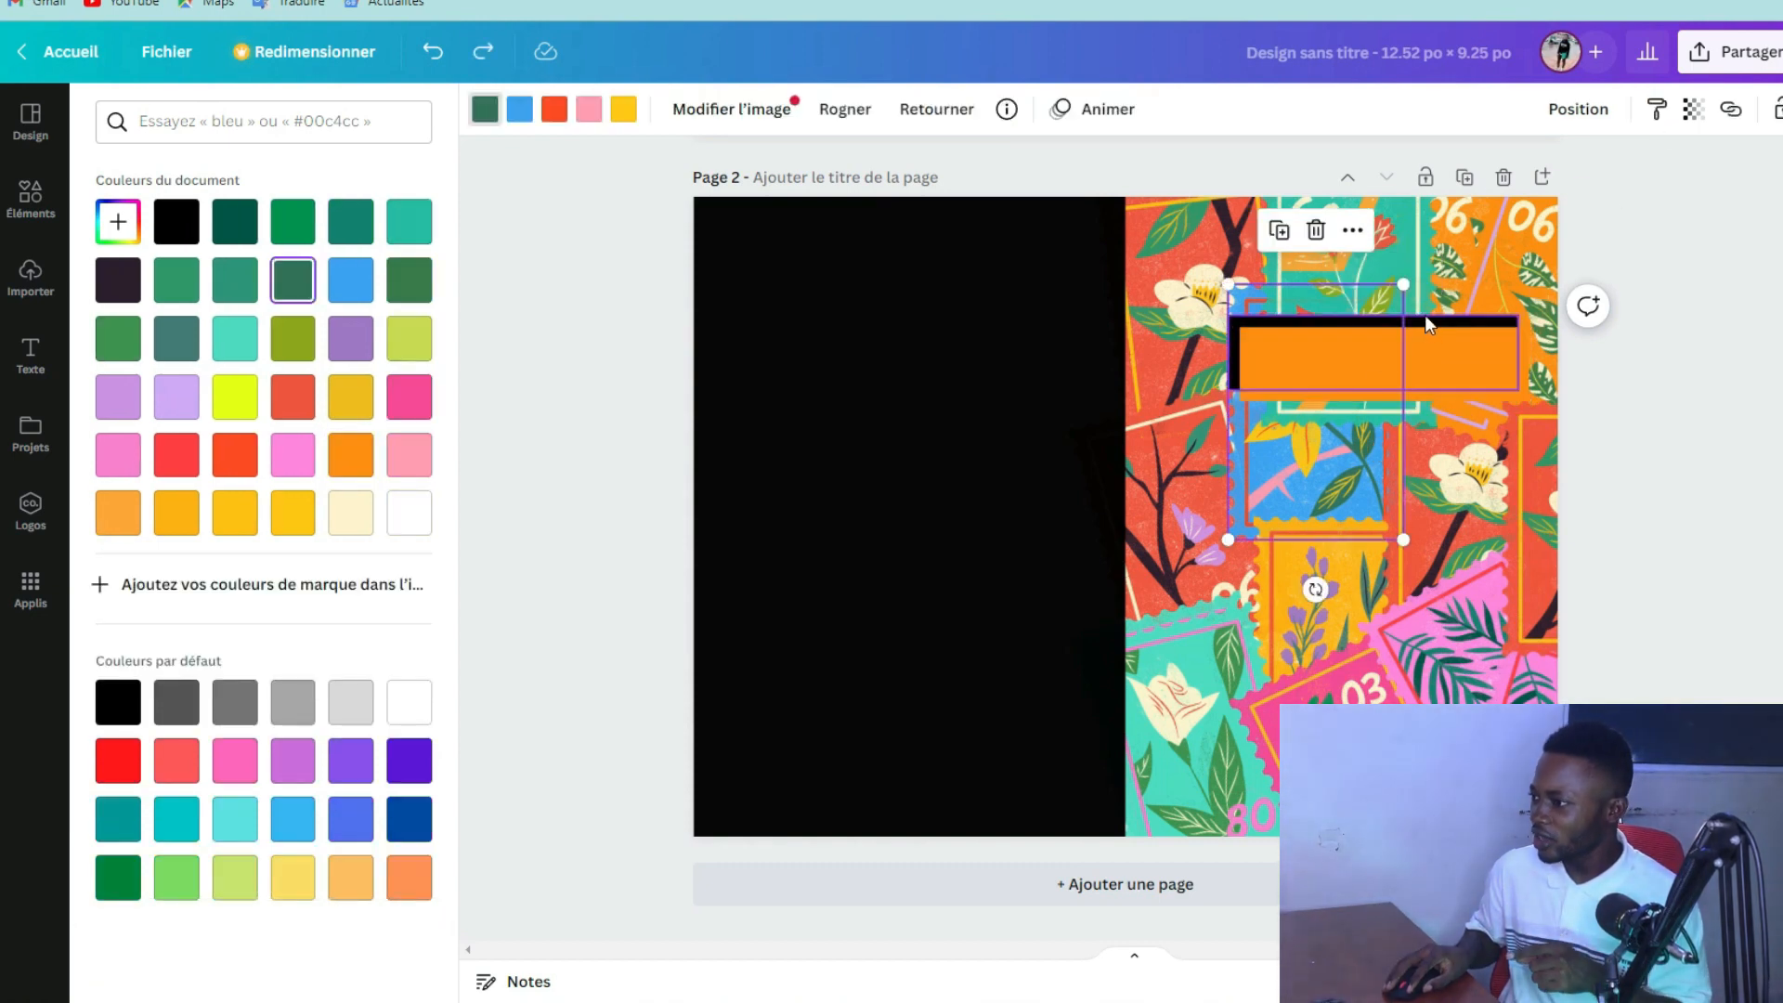
{"action": "left_click", "coordinate": [1443, 323]}
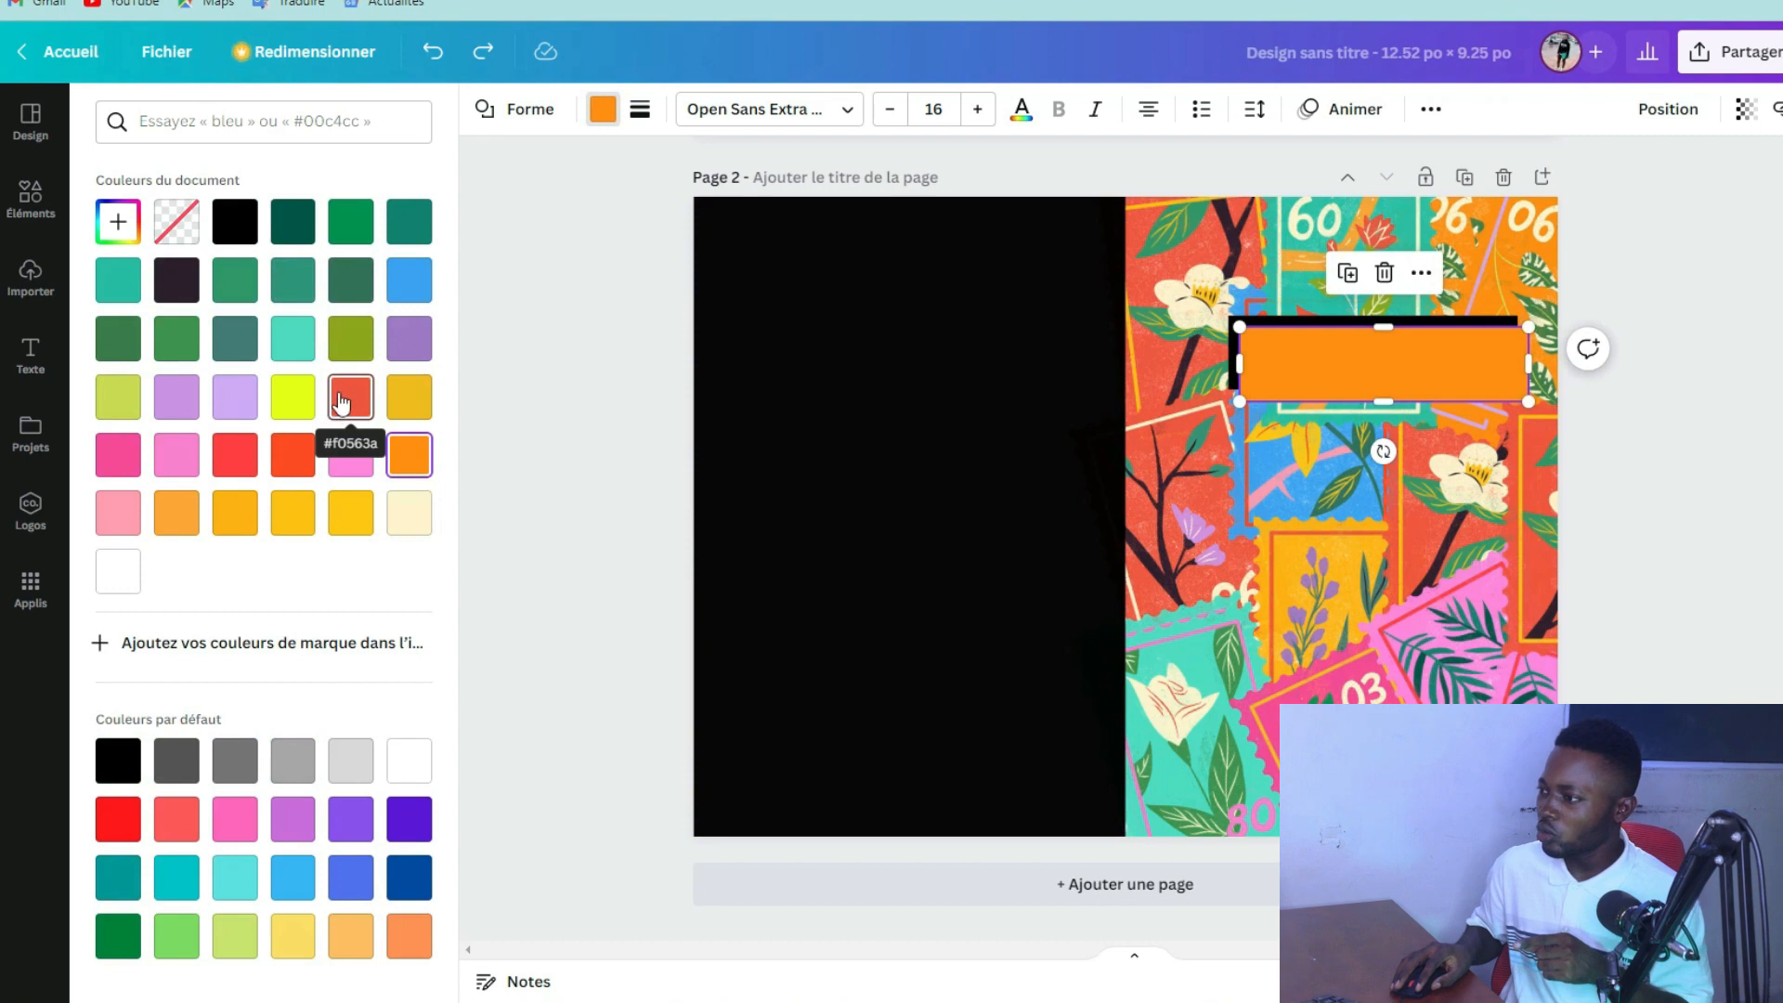
{"action": "left_click", "coordinate": [344, 399]}
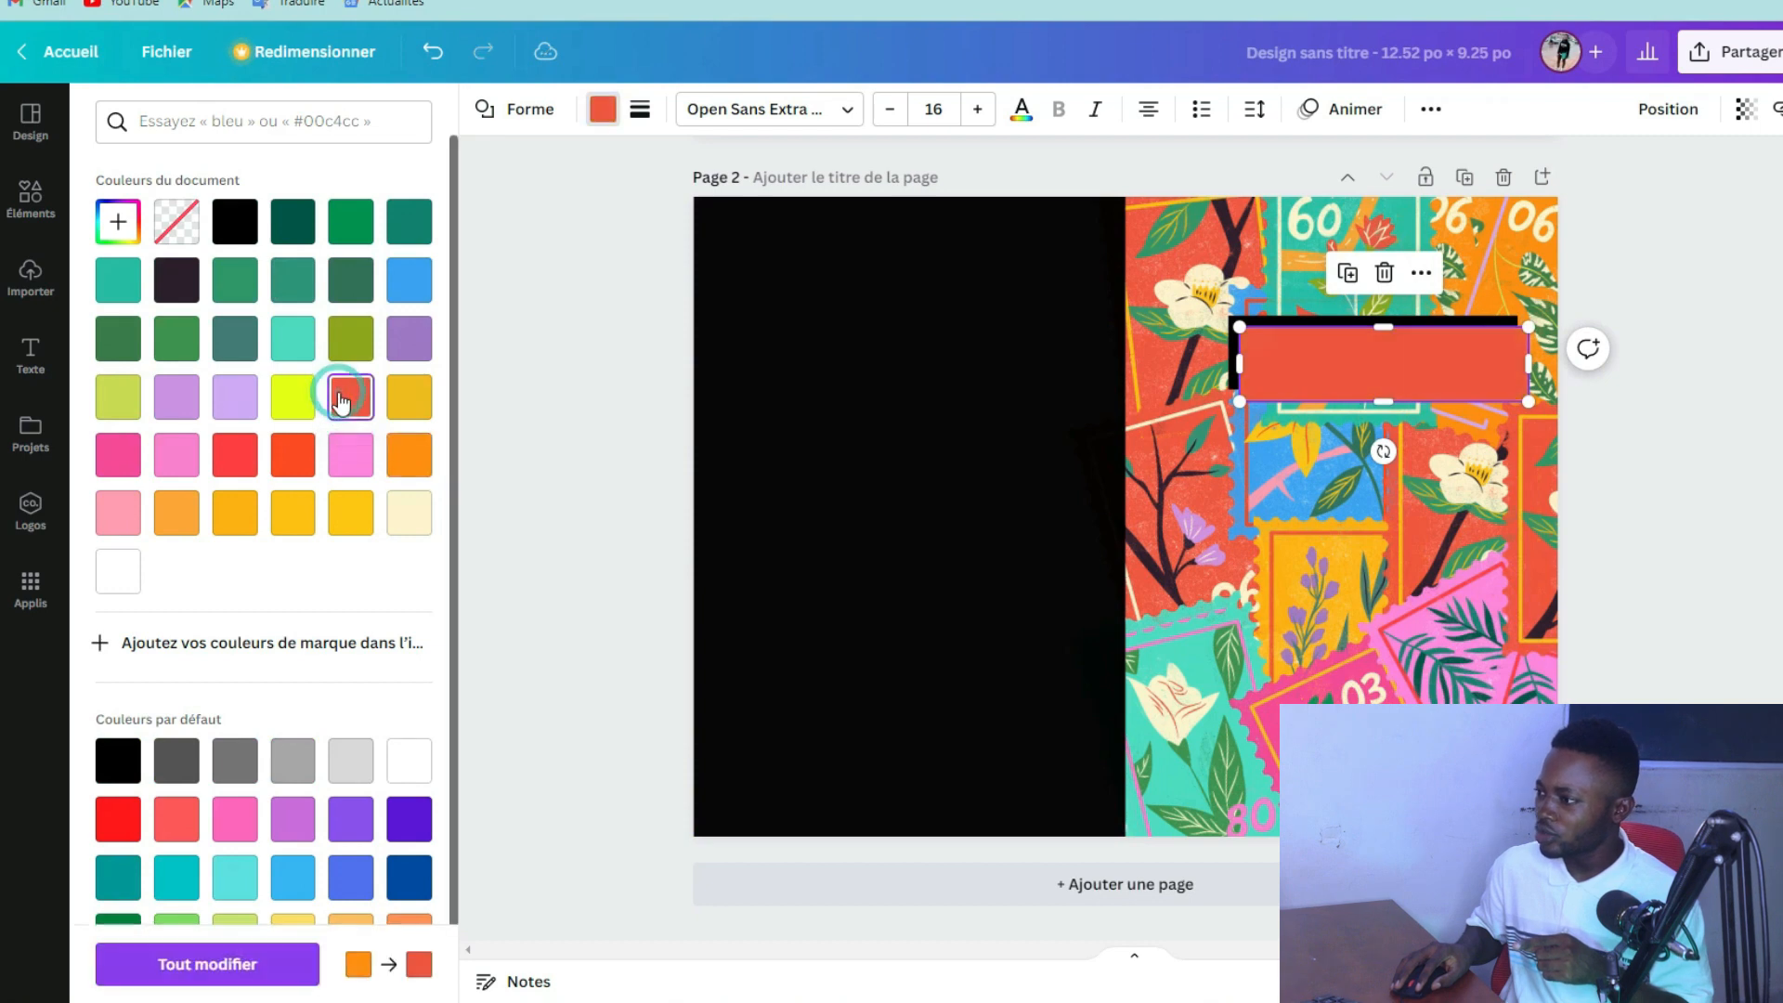
Bring the original black banner to the front of its coloured copy.
{"action": "left_click", "coordinate": [1469, 321]}
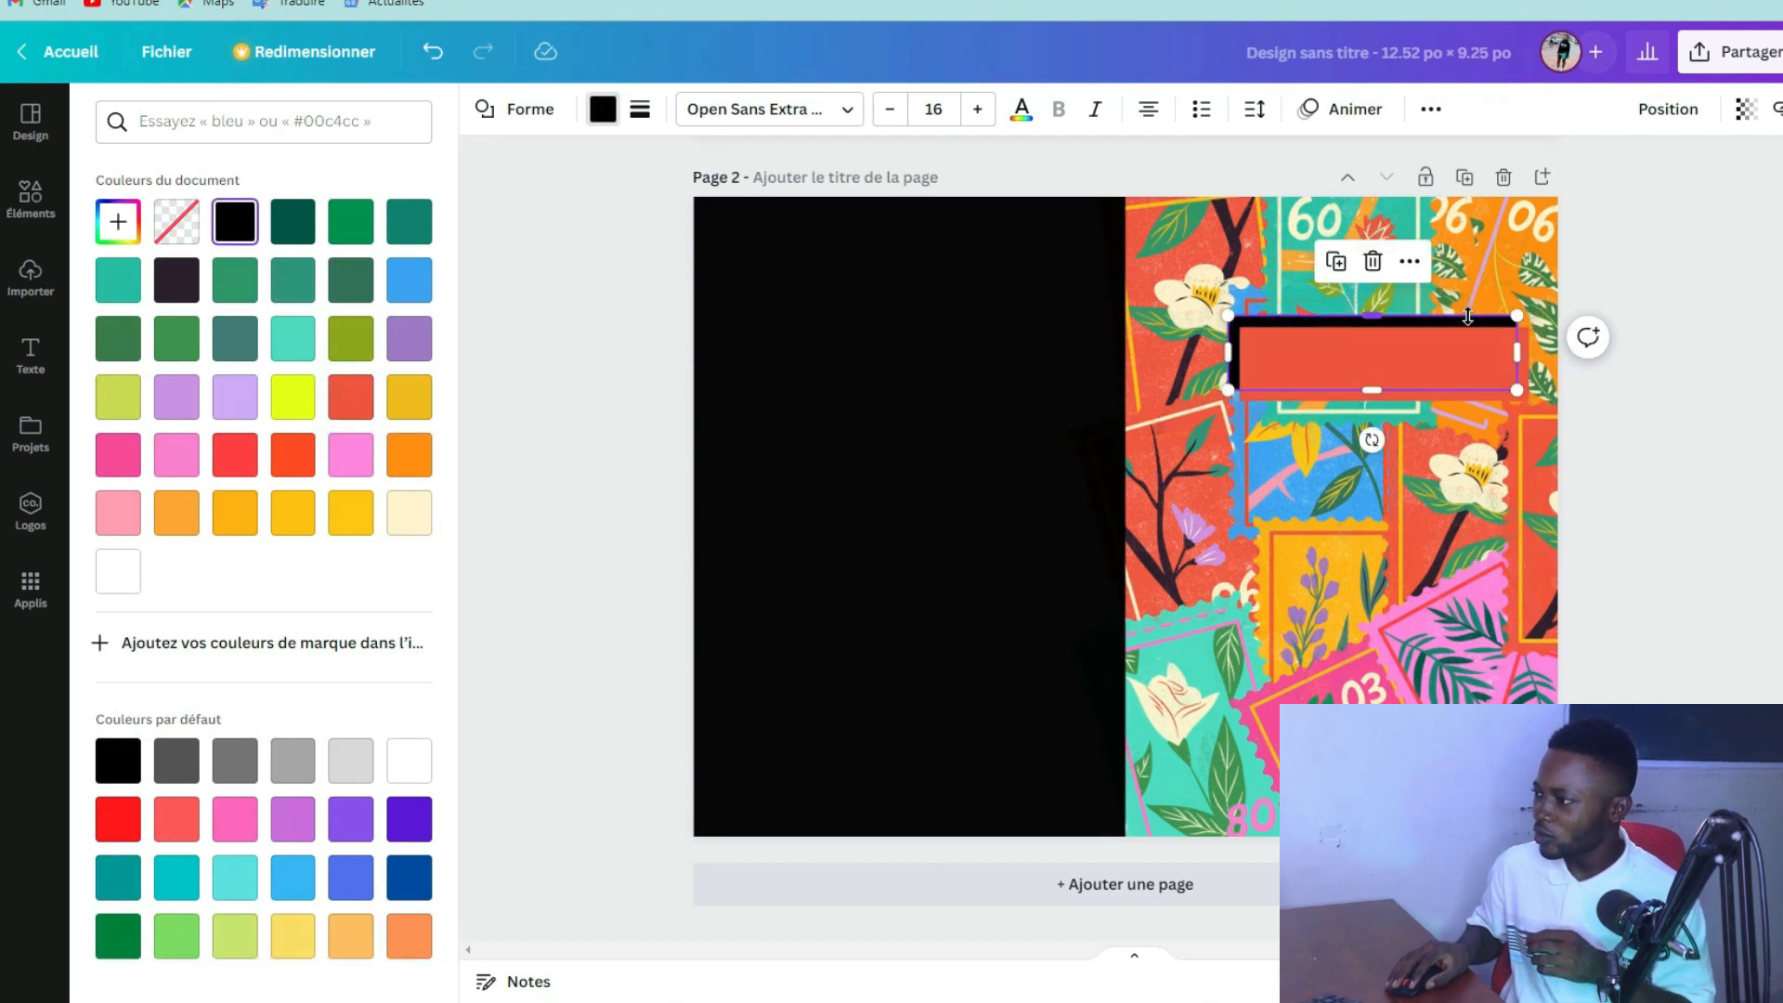
{"action": "right_click", "coordinate": [1468, 316]}
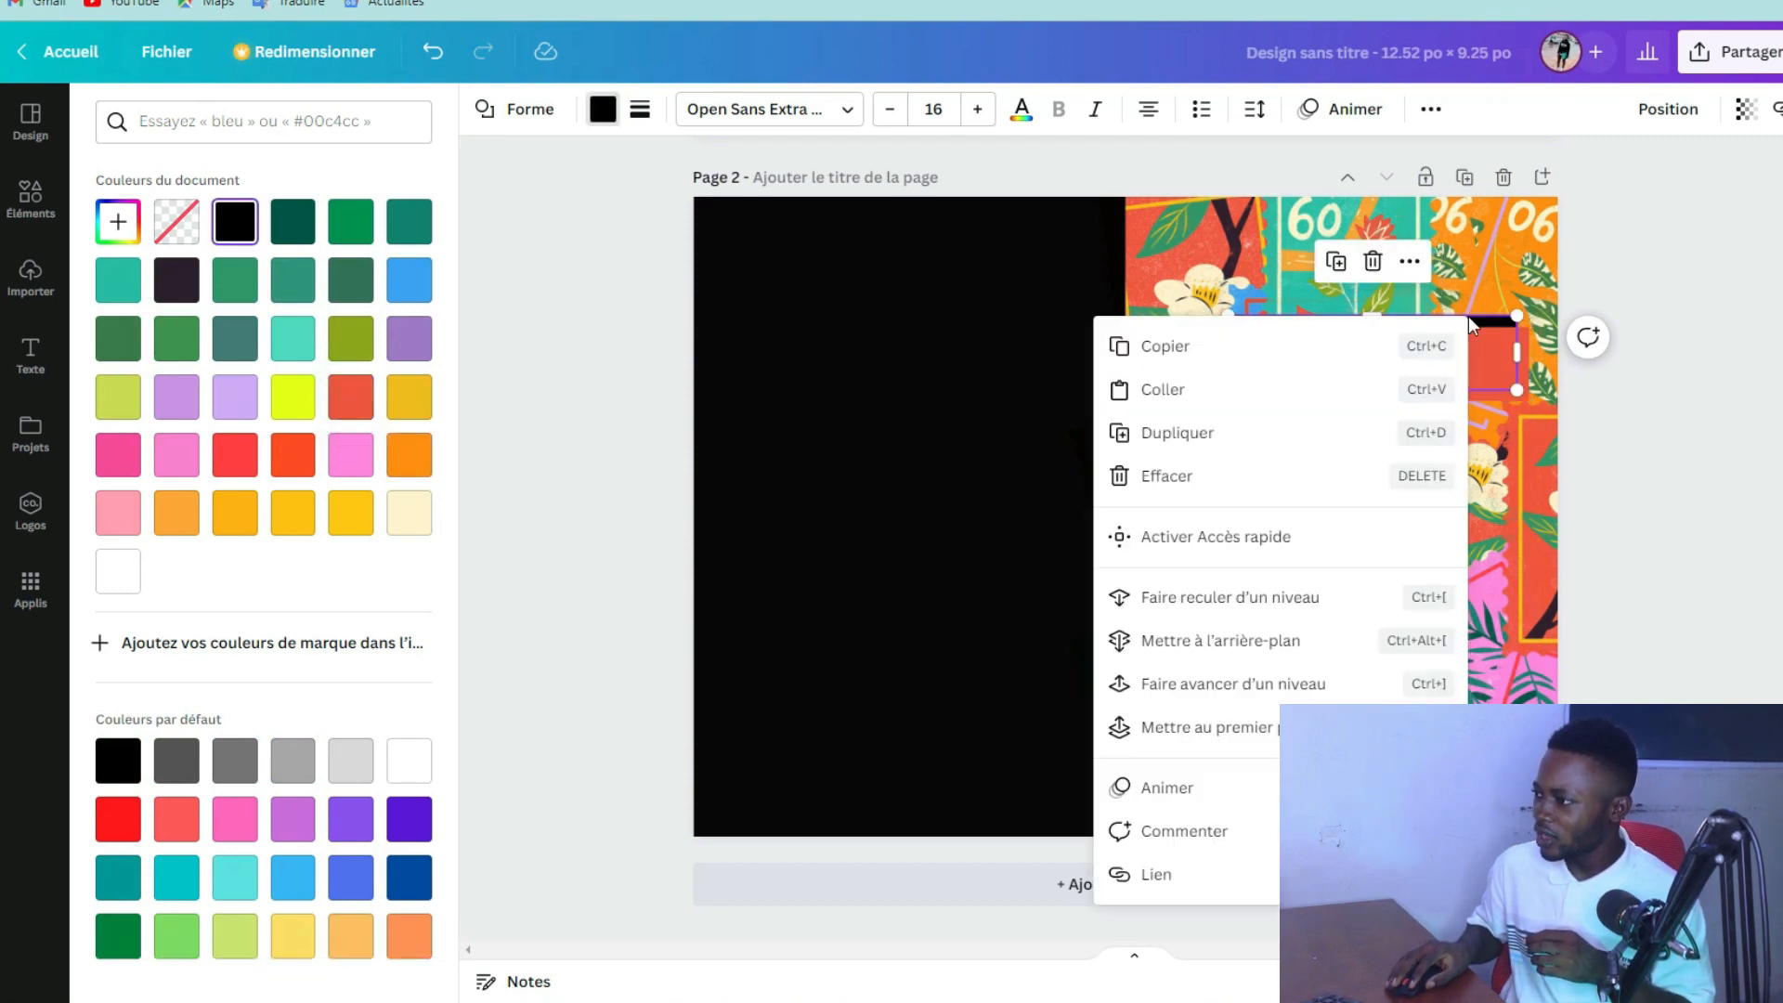
{"action": "left_click", "coordinate": [1209, 732]}
Shift the coloured banner closer behind the black one and recolour it bright yellow as an offset shadow.
{"action": "left_click", "coordinate": [1452, 405]}
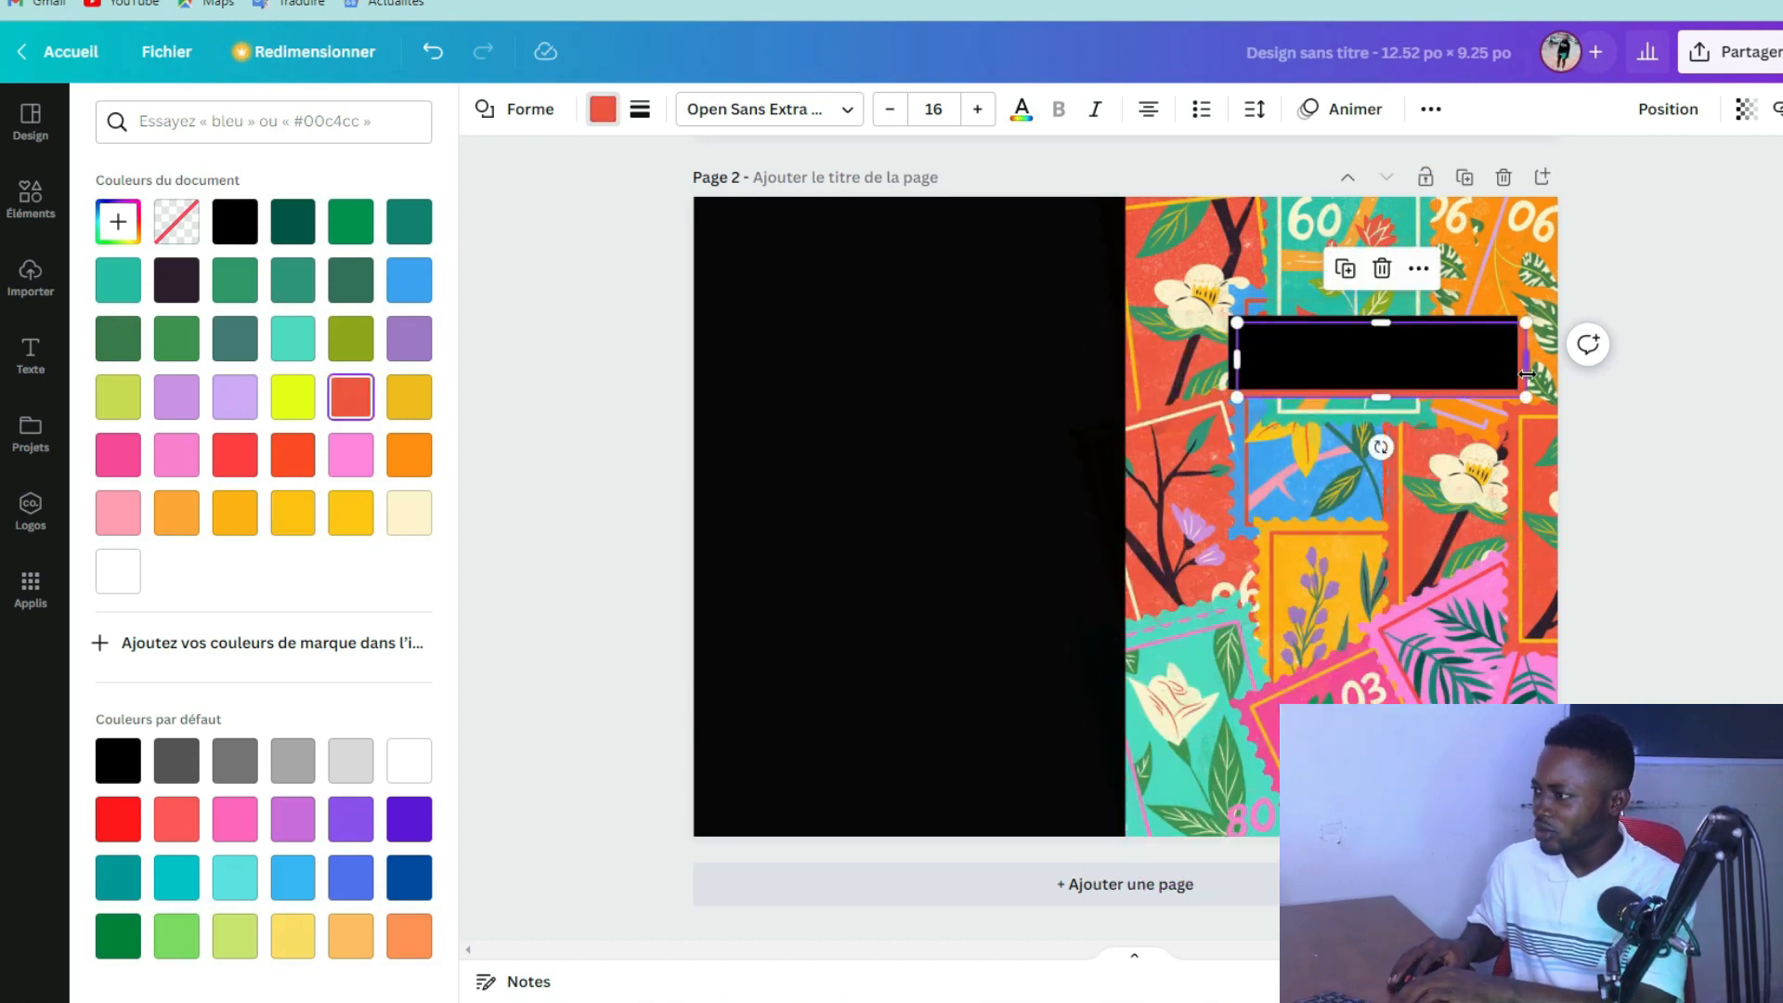
{"action": "left_click", "coordinate": [293, 396]}
{"action": "left_click", "coordinate": [1273, 437]}
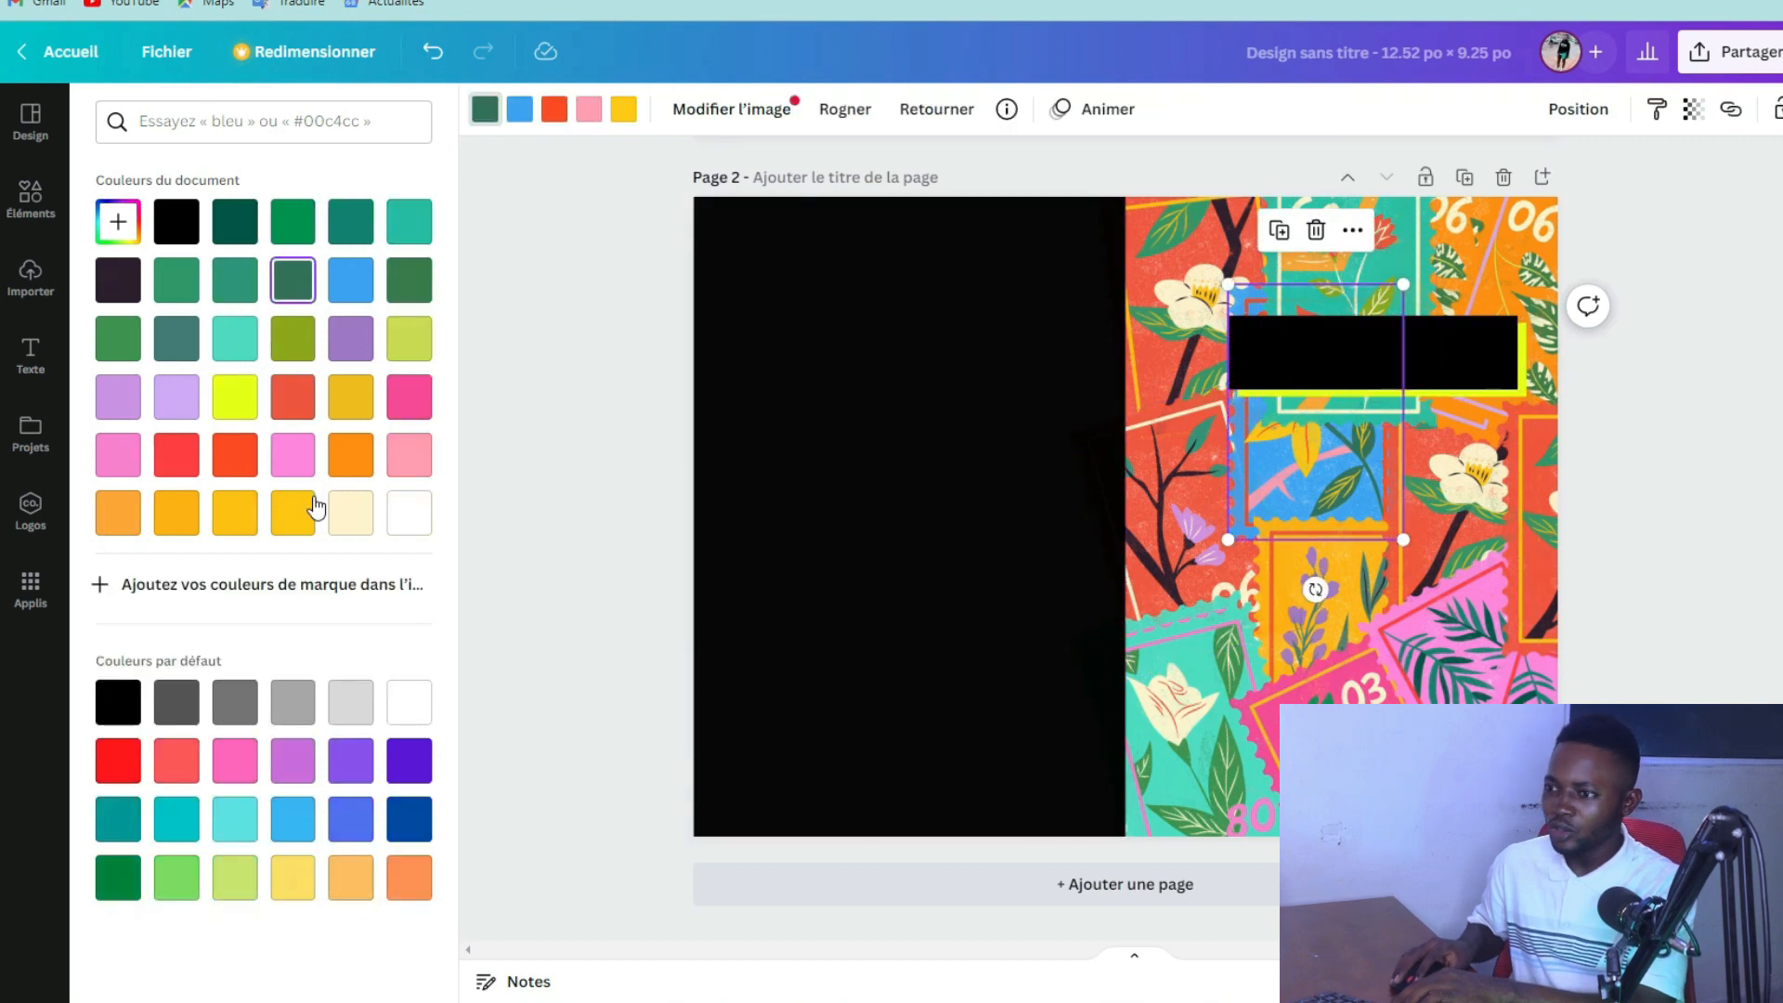
Insert the "Have a Happy Kwanzaa" font combination and separate its KWANZAA line from the smaller text.
{"action": "left_click", "coordinate": [19, 369]}
{"action": "scroll", "coordinate": [191, 444], "scroll_direction": "down", "scroll_amount": 1}
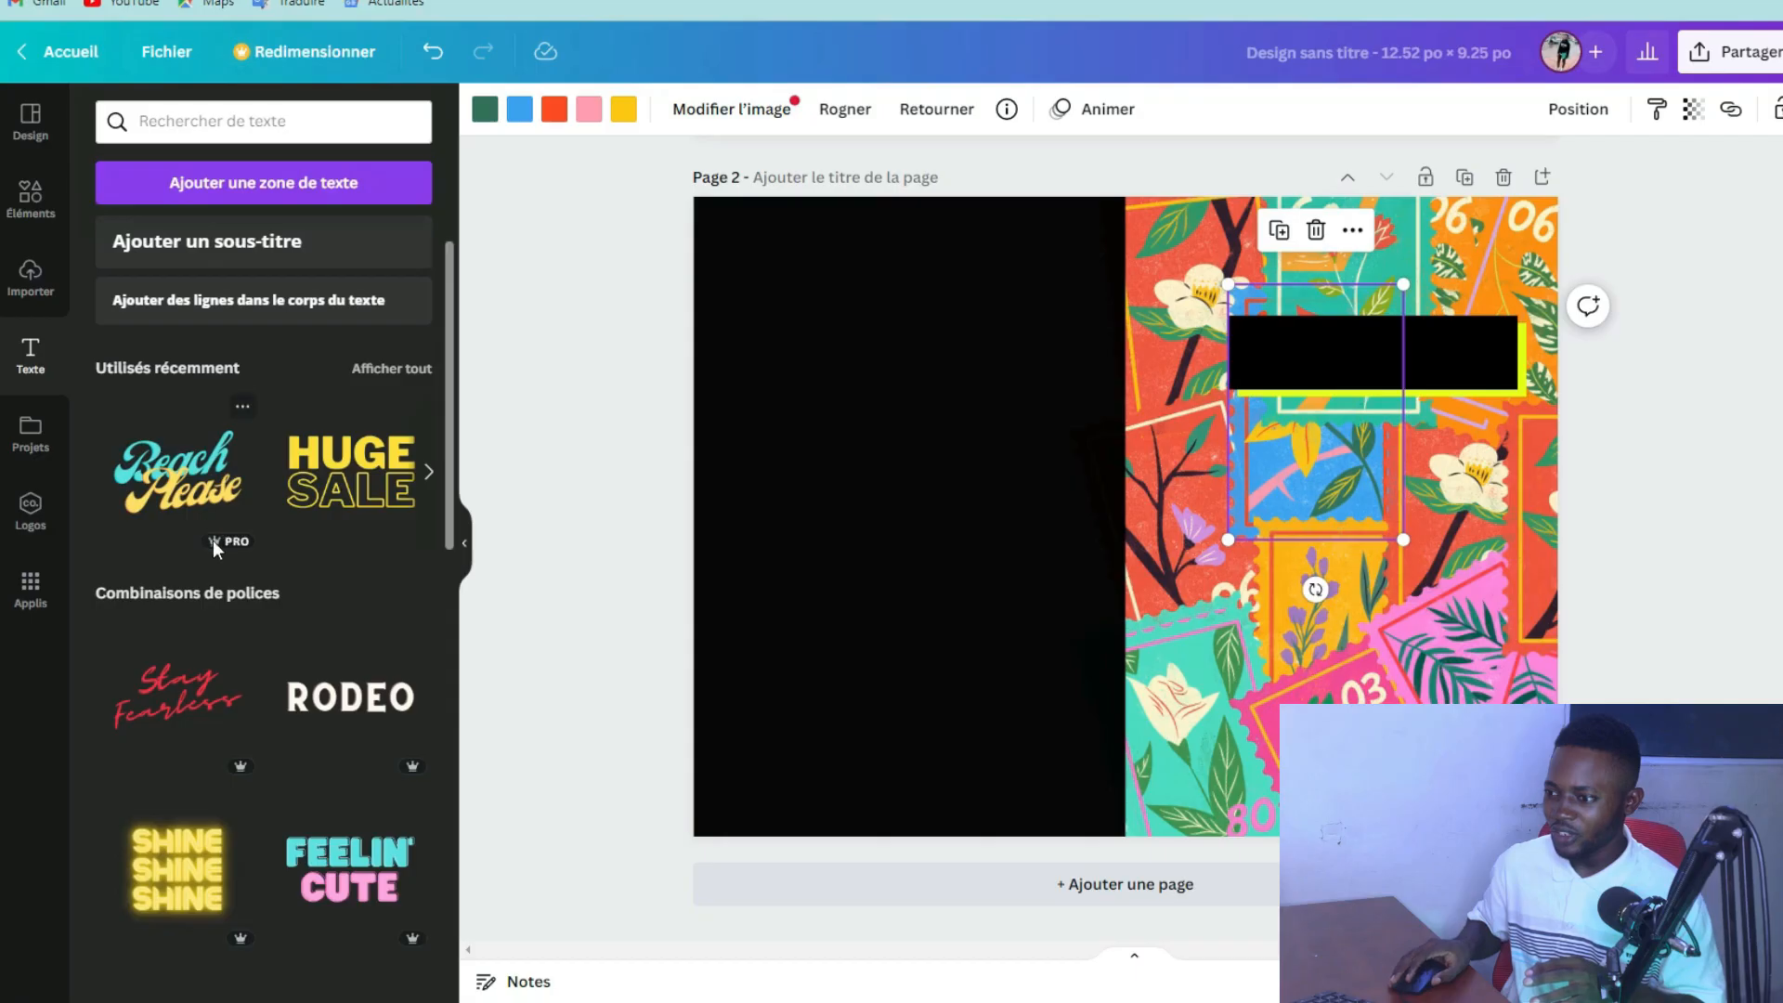
{"action": "scroll", "coordinate": [260, 557], "scroll_direction": "down", "scroll_amount": 10}
{"action": "left_click", "coordinate": [351, 507]}
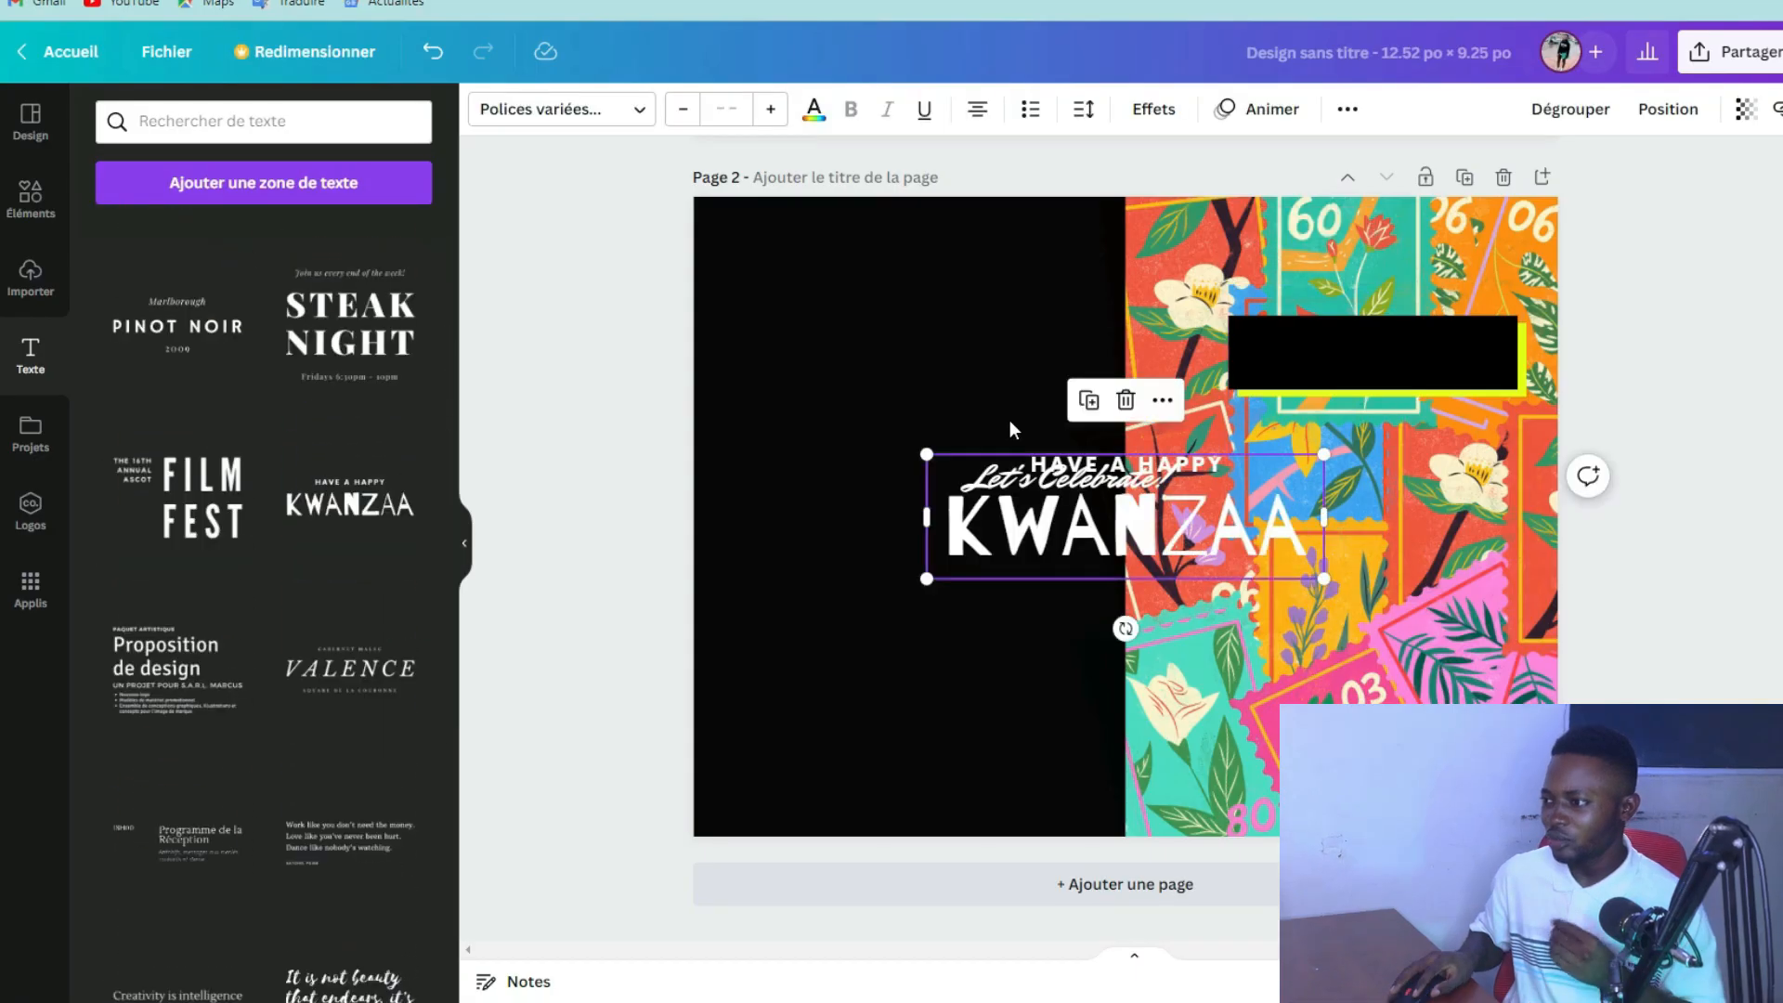
{"action": "left_click_drag", "start_coordinate": [1023, 533], "coordinate": [1198, 688]}
Replace the KWANZAA text with "BLOC NOTE", shrink it to about size 52 and fit it onto the black banner.
{"action": "double_click", "coordinate": [1091, 512]}
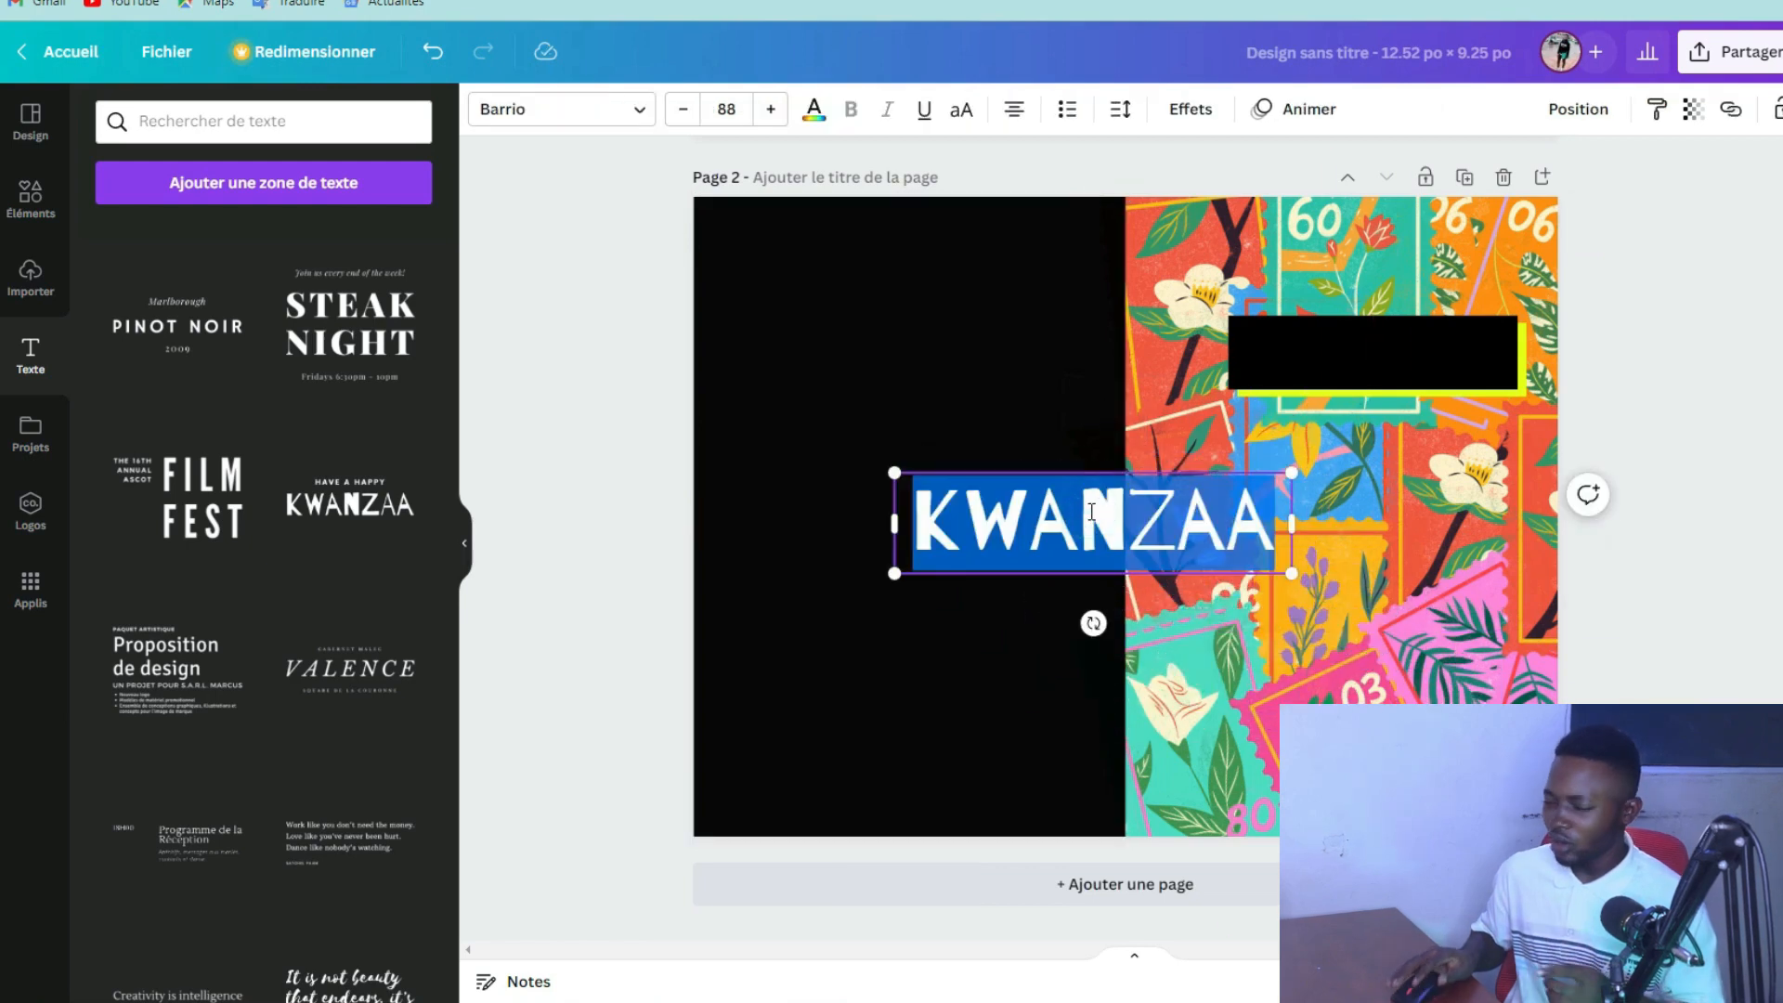
{"action": "type", "text": "BLOC NOTE"}
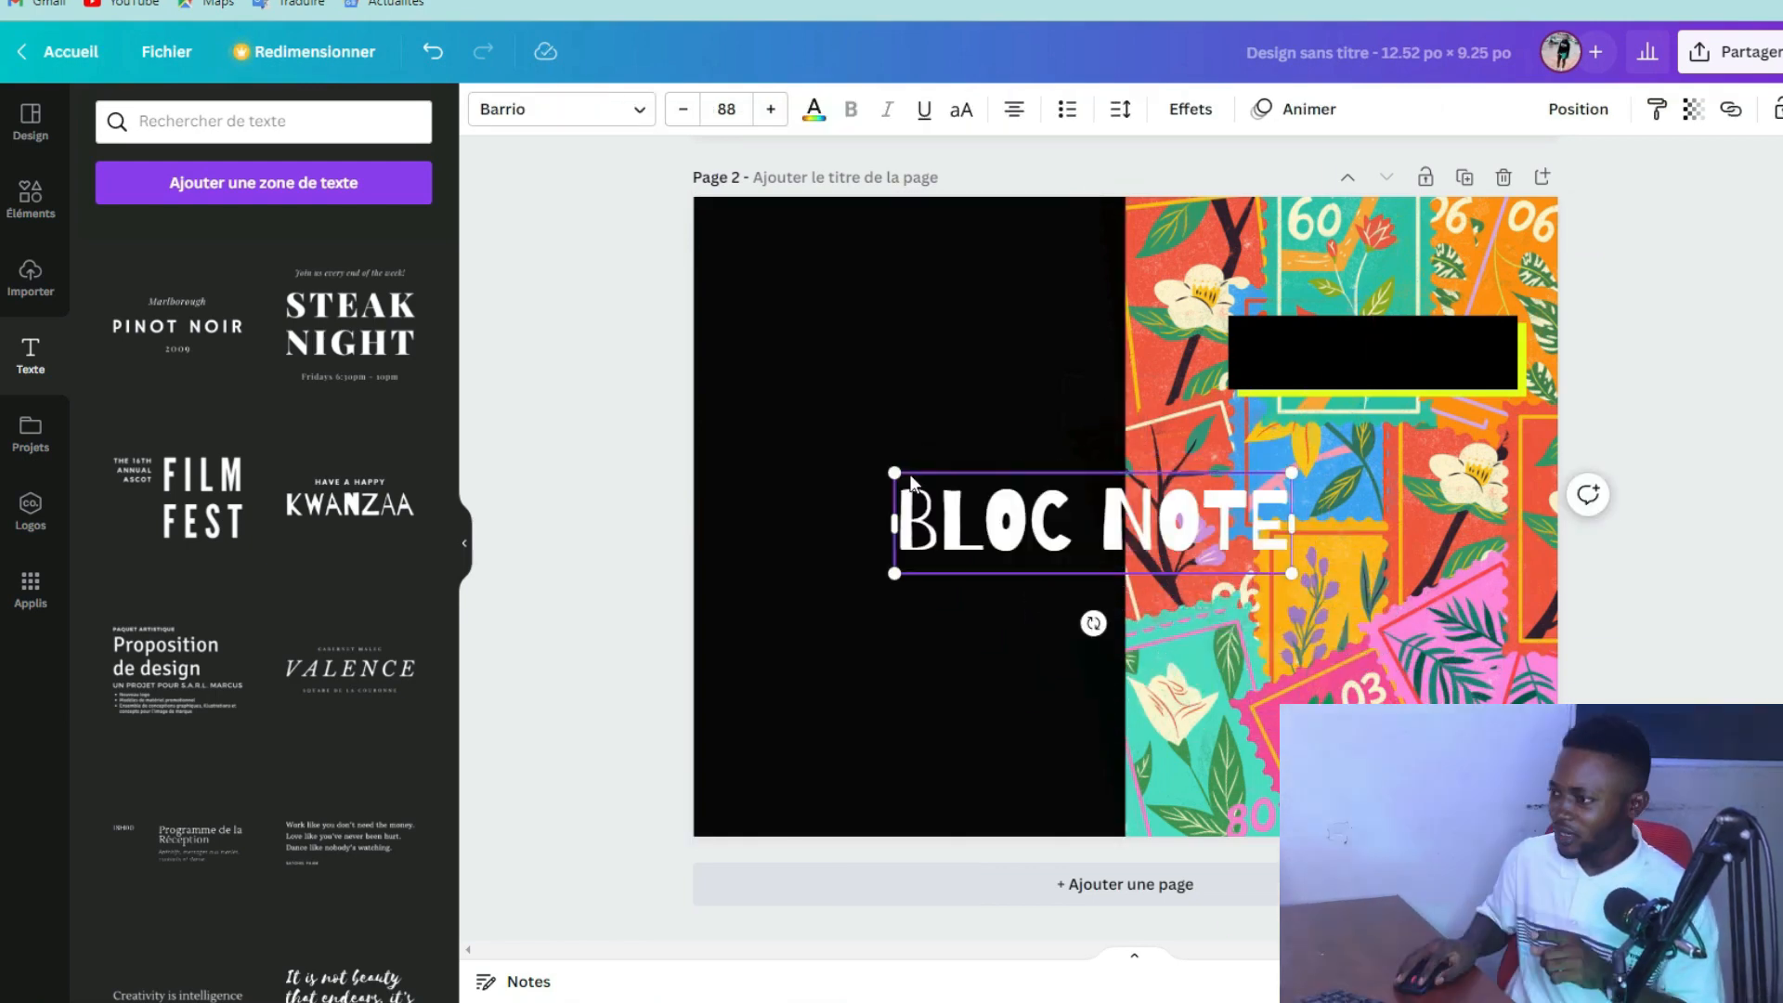
{"action": "left_click_drag", "start_coordinate": [892, 470], "coordinate": [1055, 512]}
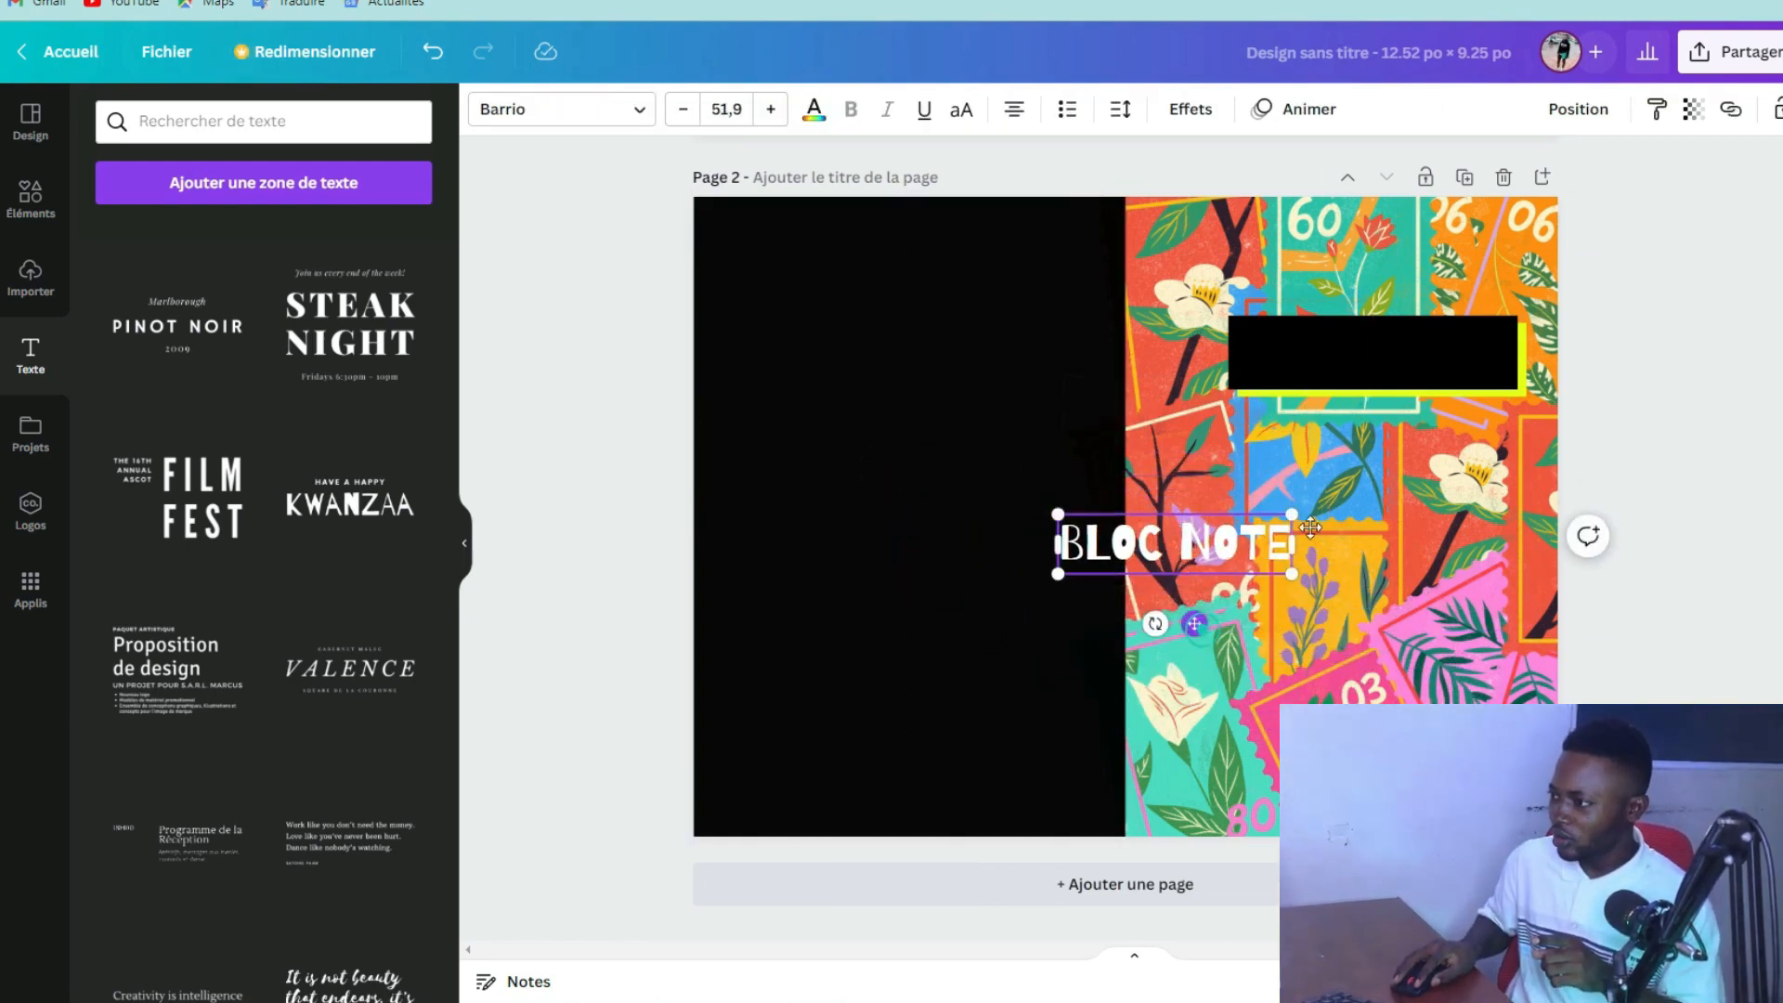
{"action": "left_click_drag", "start_coordinate": [1198, 624], "coordinate": [1390, 446]}
{"action": "left_click_drag", "start_coordinate": [1246, 330], "coordinate": [1237, 327]}
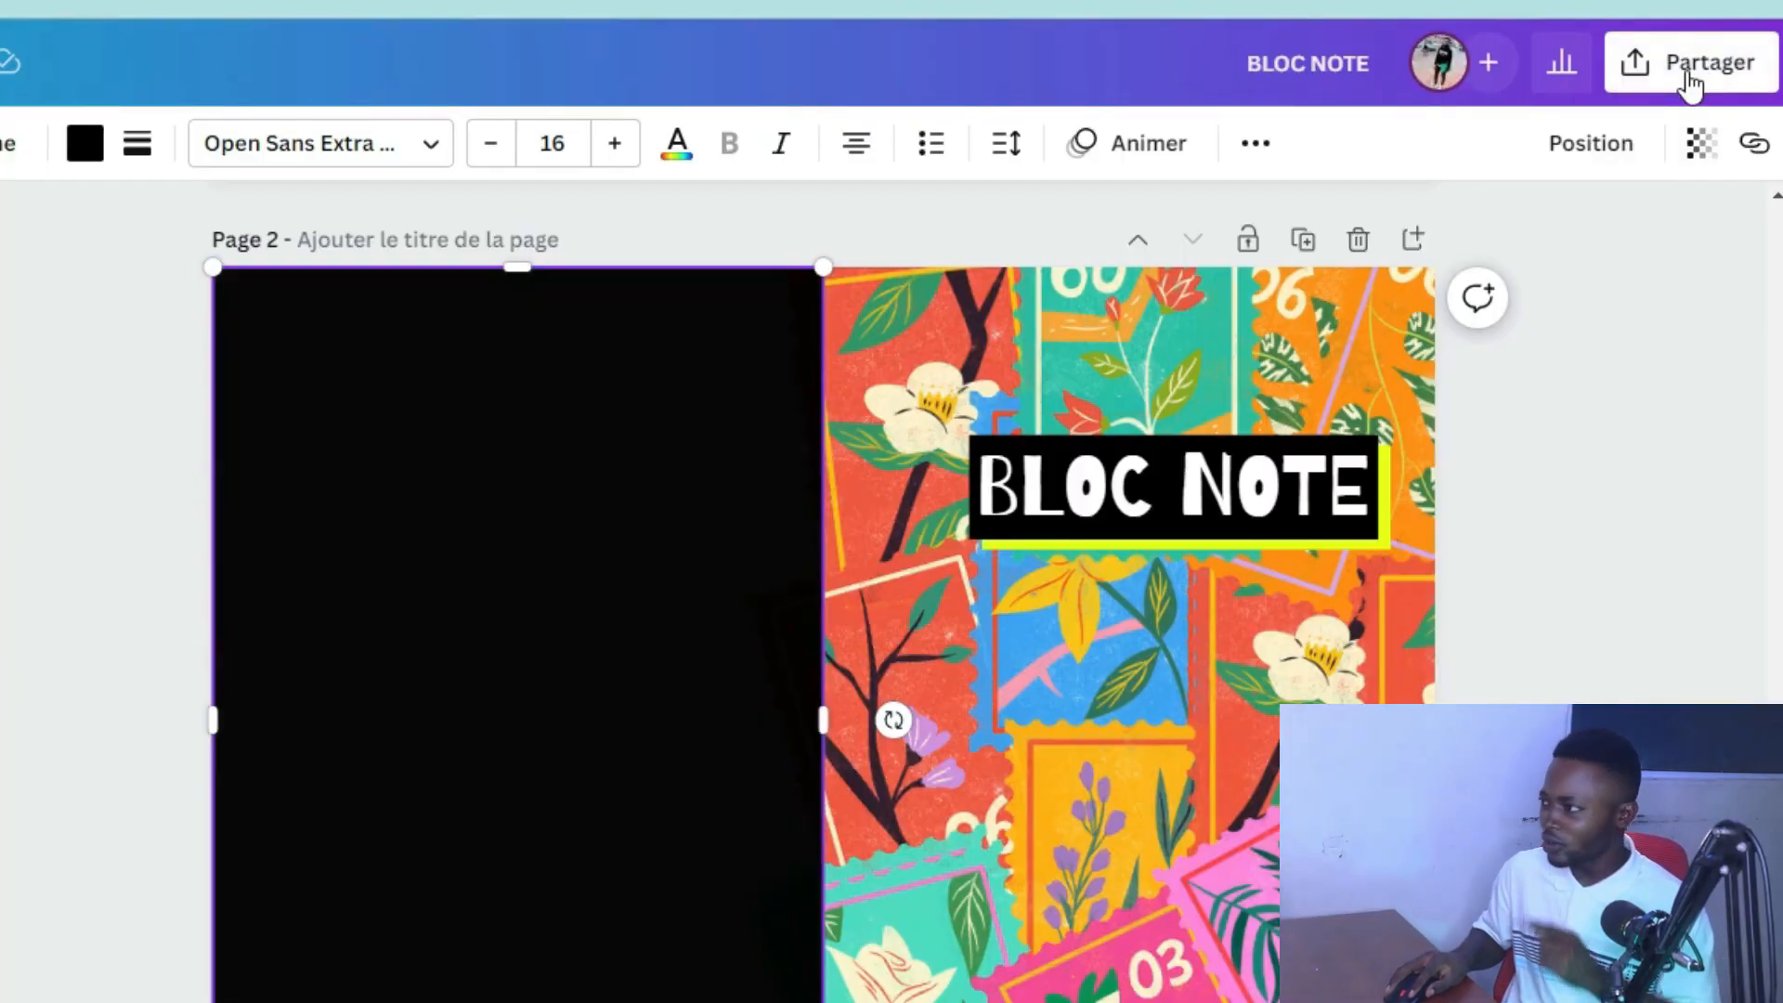
Download the BLOC NOTE cover design as a print-quality PDF (PDF pour impression).
{"action": "left_click", "coordinate": [1692, 76]}
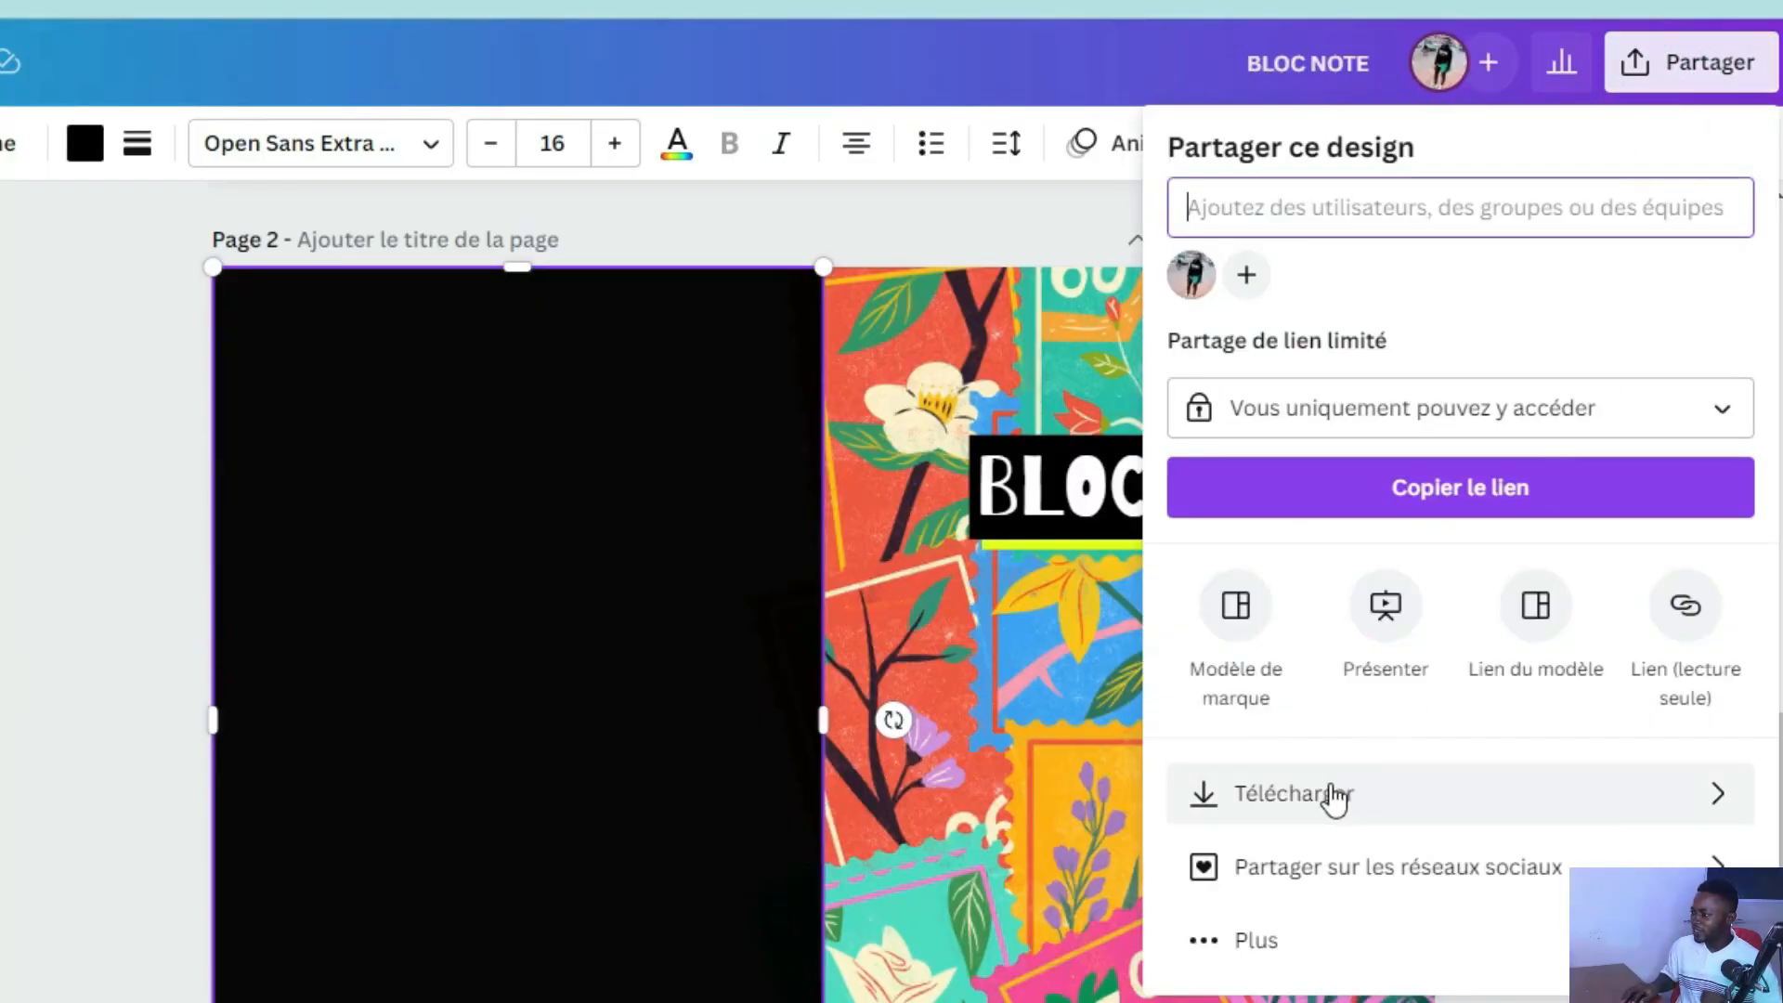
{"action": "left_click", "coordinate": [1328, 791]}
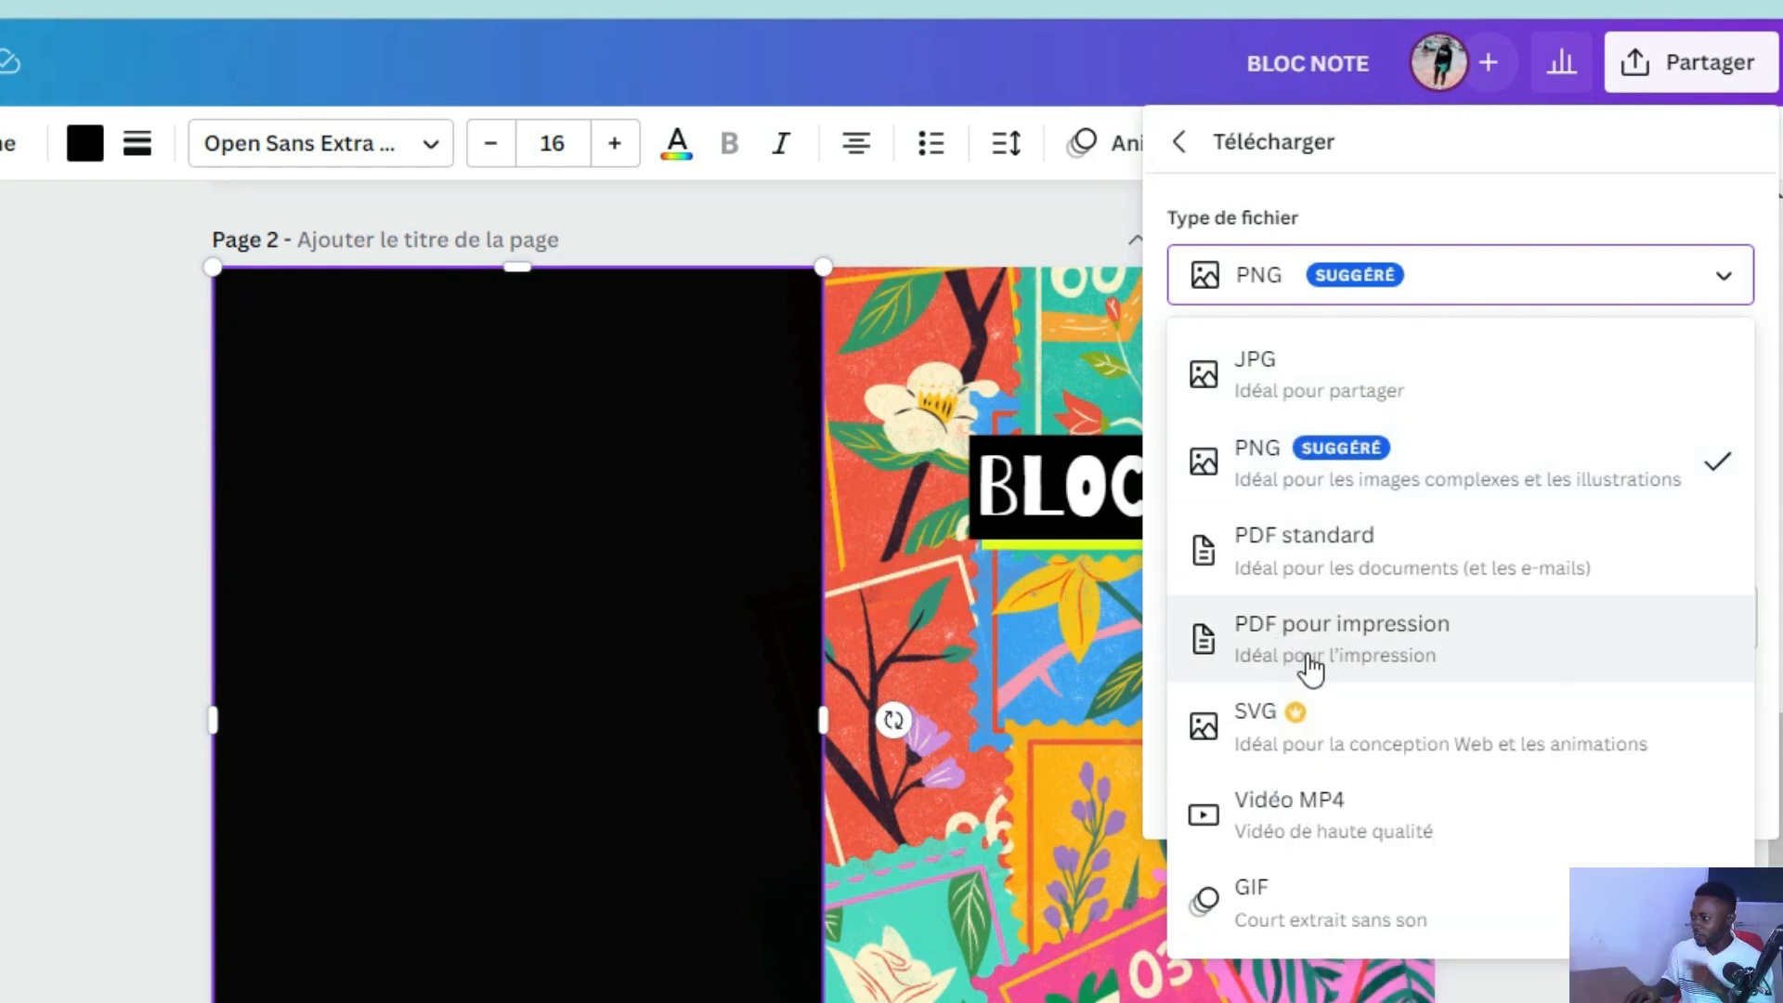
{"action": "left_click", "coordinate": [1311, 665]}
{"action": "left_click", "coordinate": [1377, 829]}
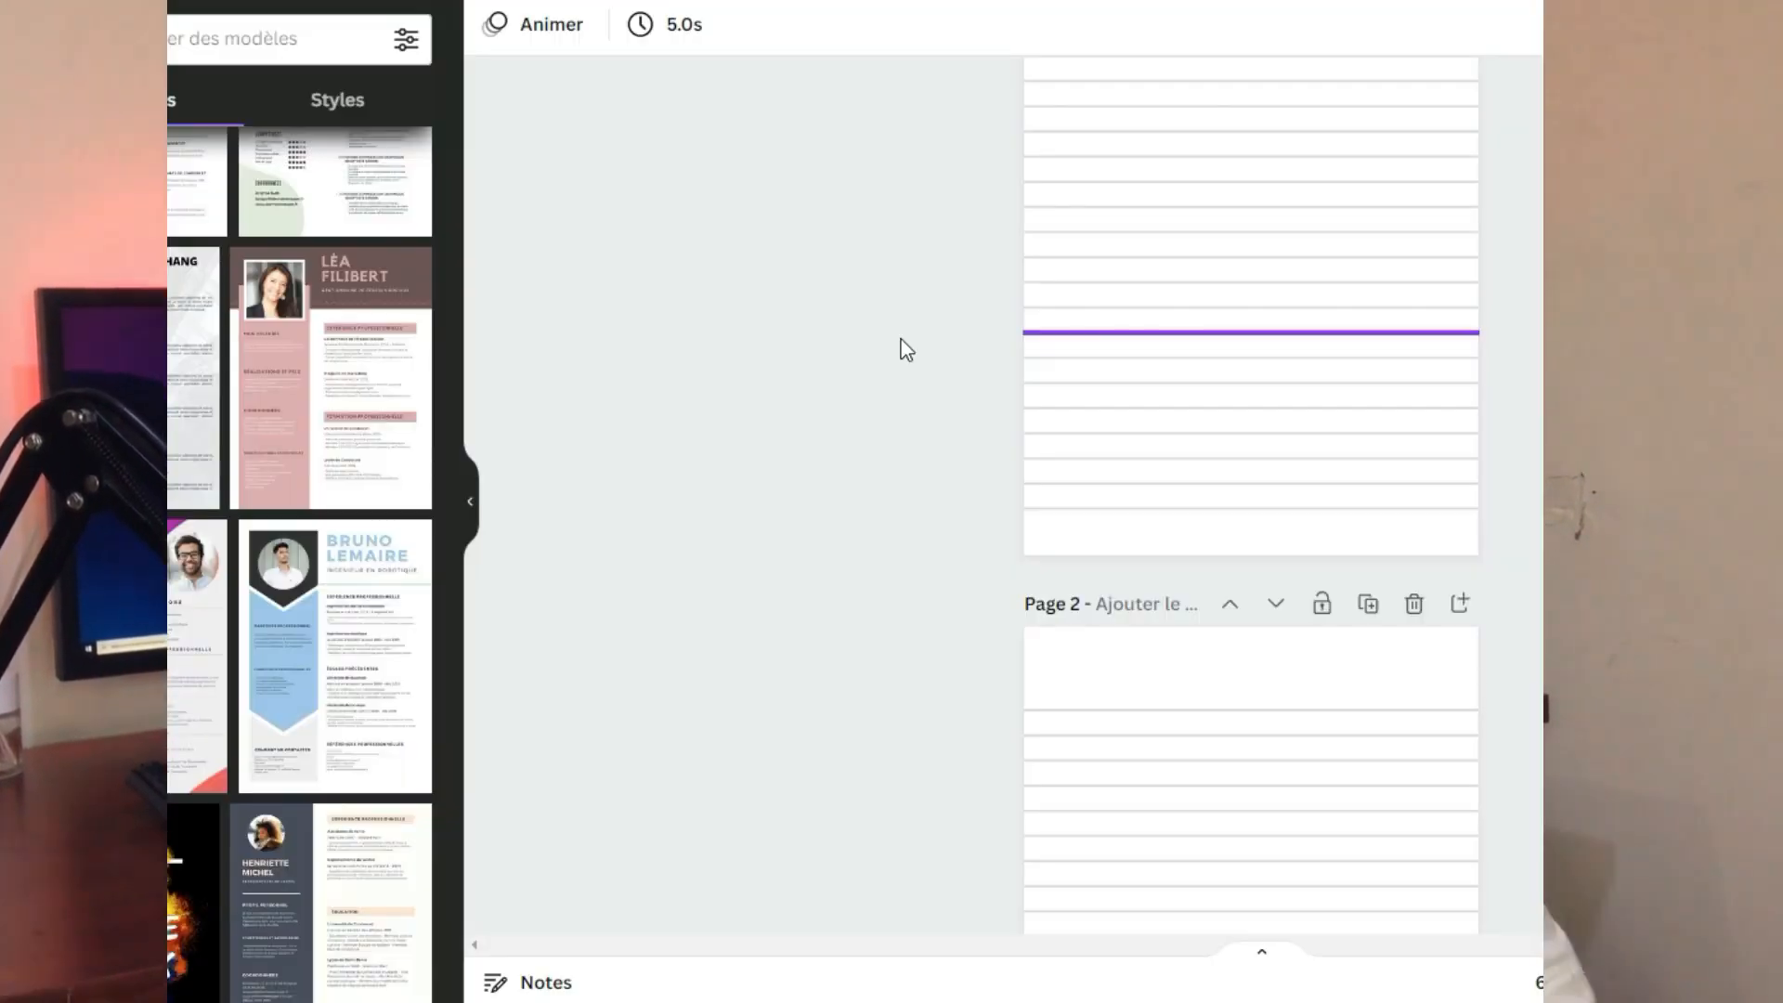
{"action": "scroll", "coordinate": [906, 353], "scroll_direction": "down", "scroll_amount": 10}
{"action": "scroll", "coordinate": [917, 360], "scroll_direction": "down", "scroll_amount": 10}
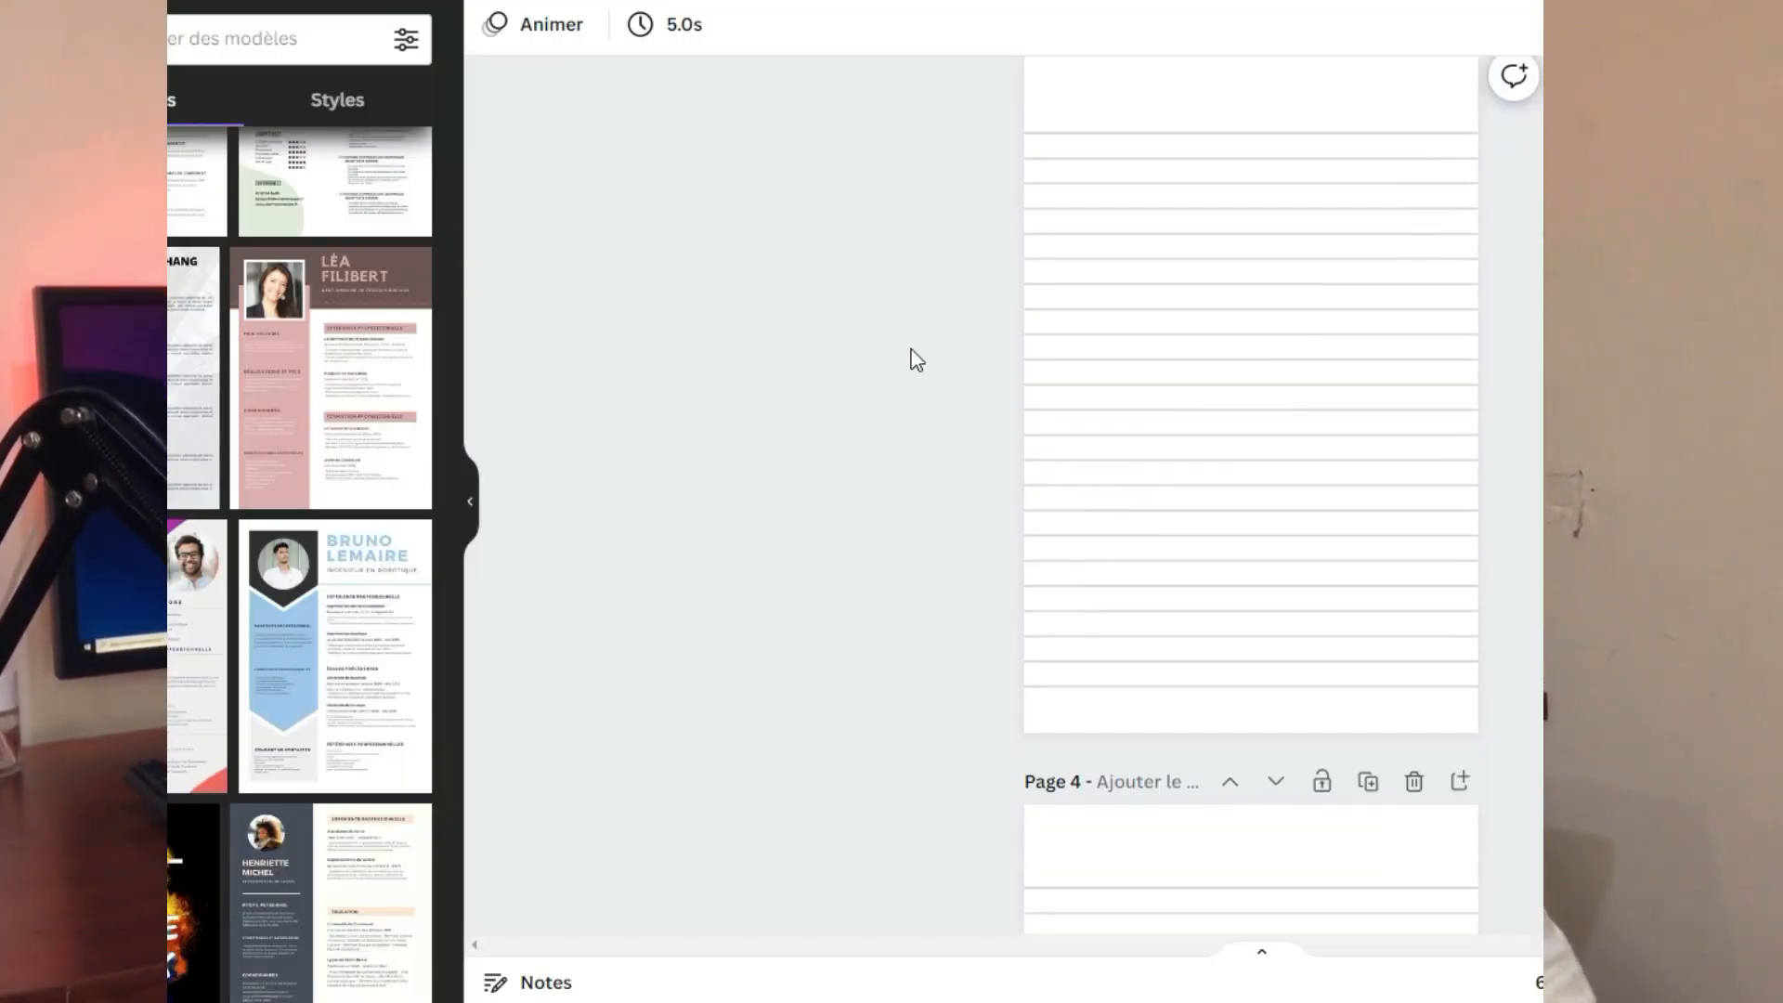
{"action": "scroll", "coordinate": [917, 359], "scroll_direction": "down", "scroll_amount": 10}
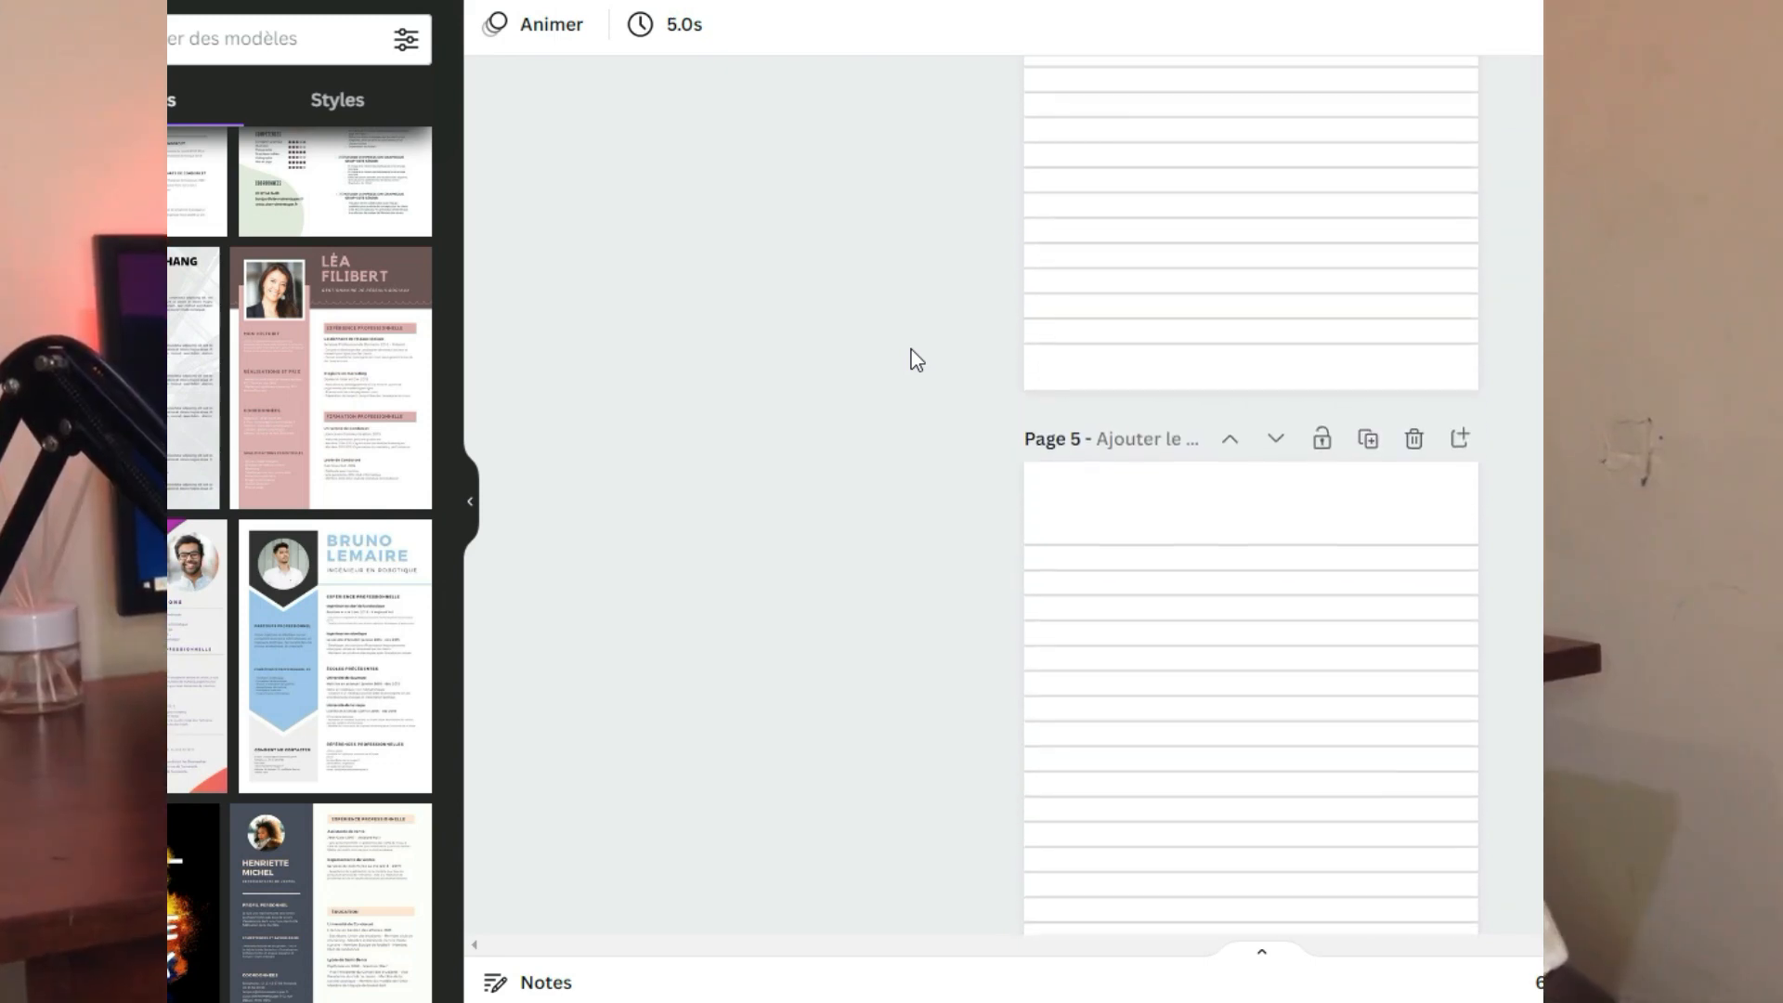
{"action": "scroll", "coordinate": [917, 359], "scroll_direction": "down", "scroll_amount": 4}
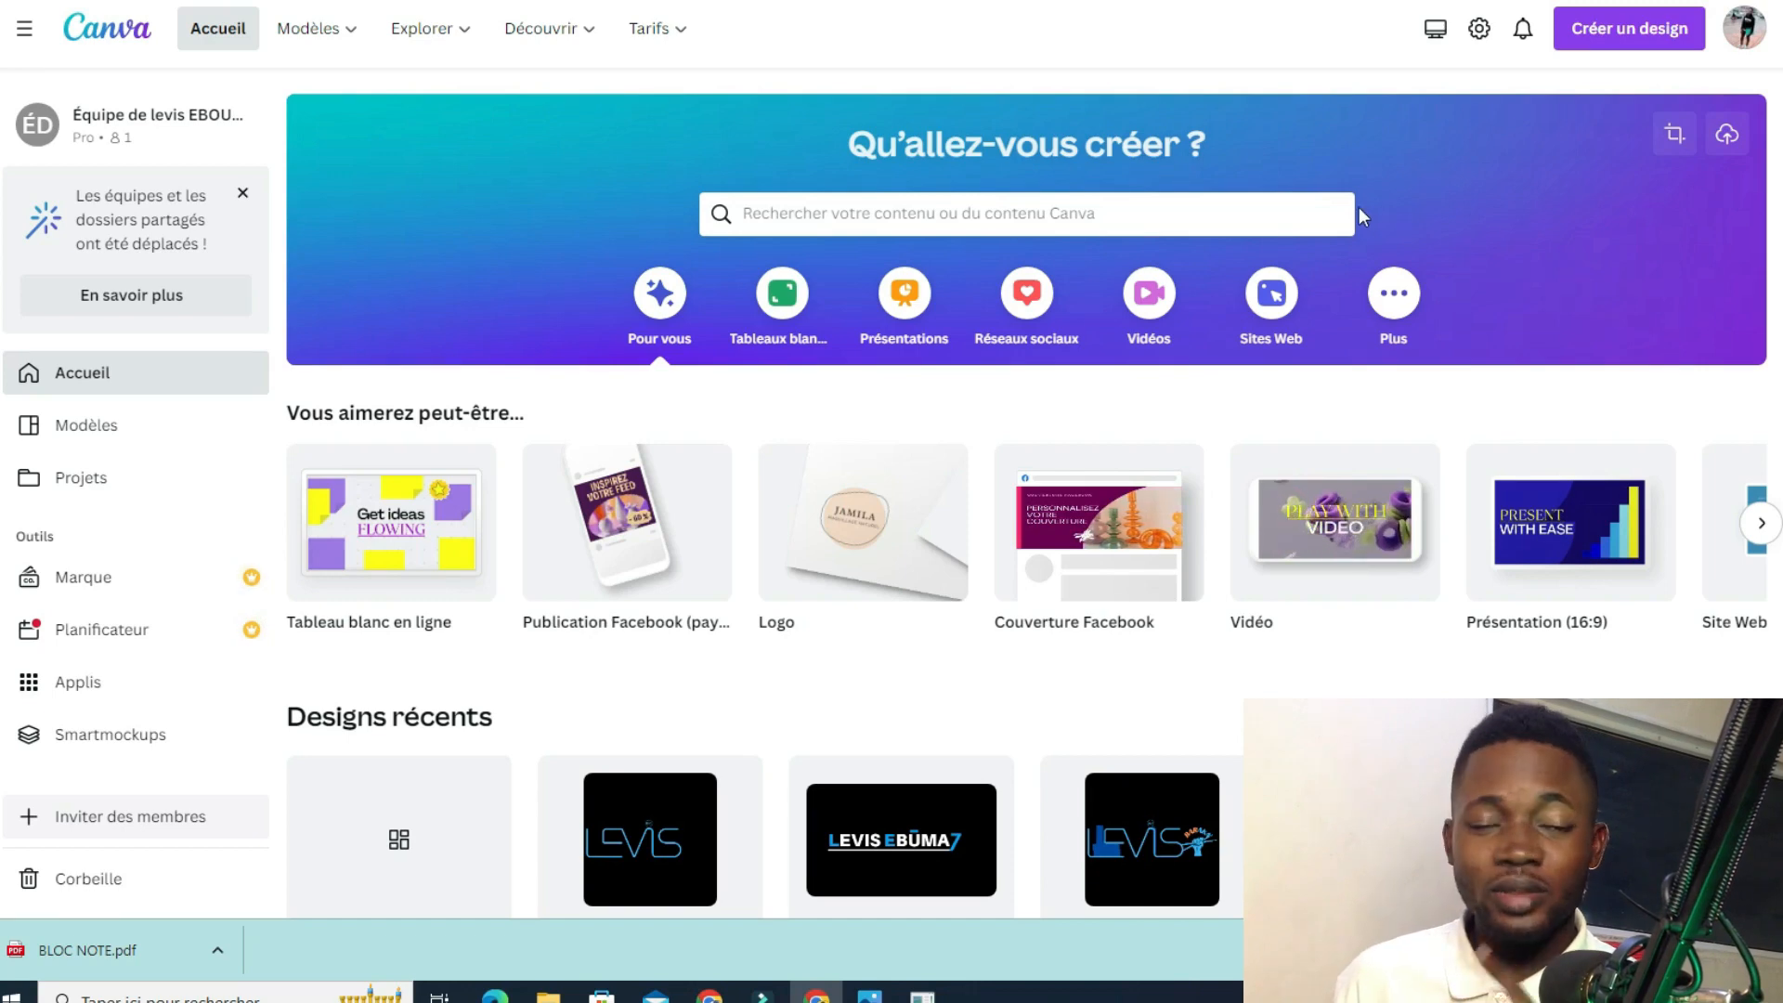
Create a new blank design with a custom size of 6.125 × 9.25 in.
{"action": "left_click", "coordinate": [1597, 42]}
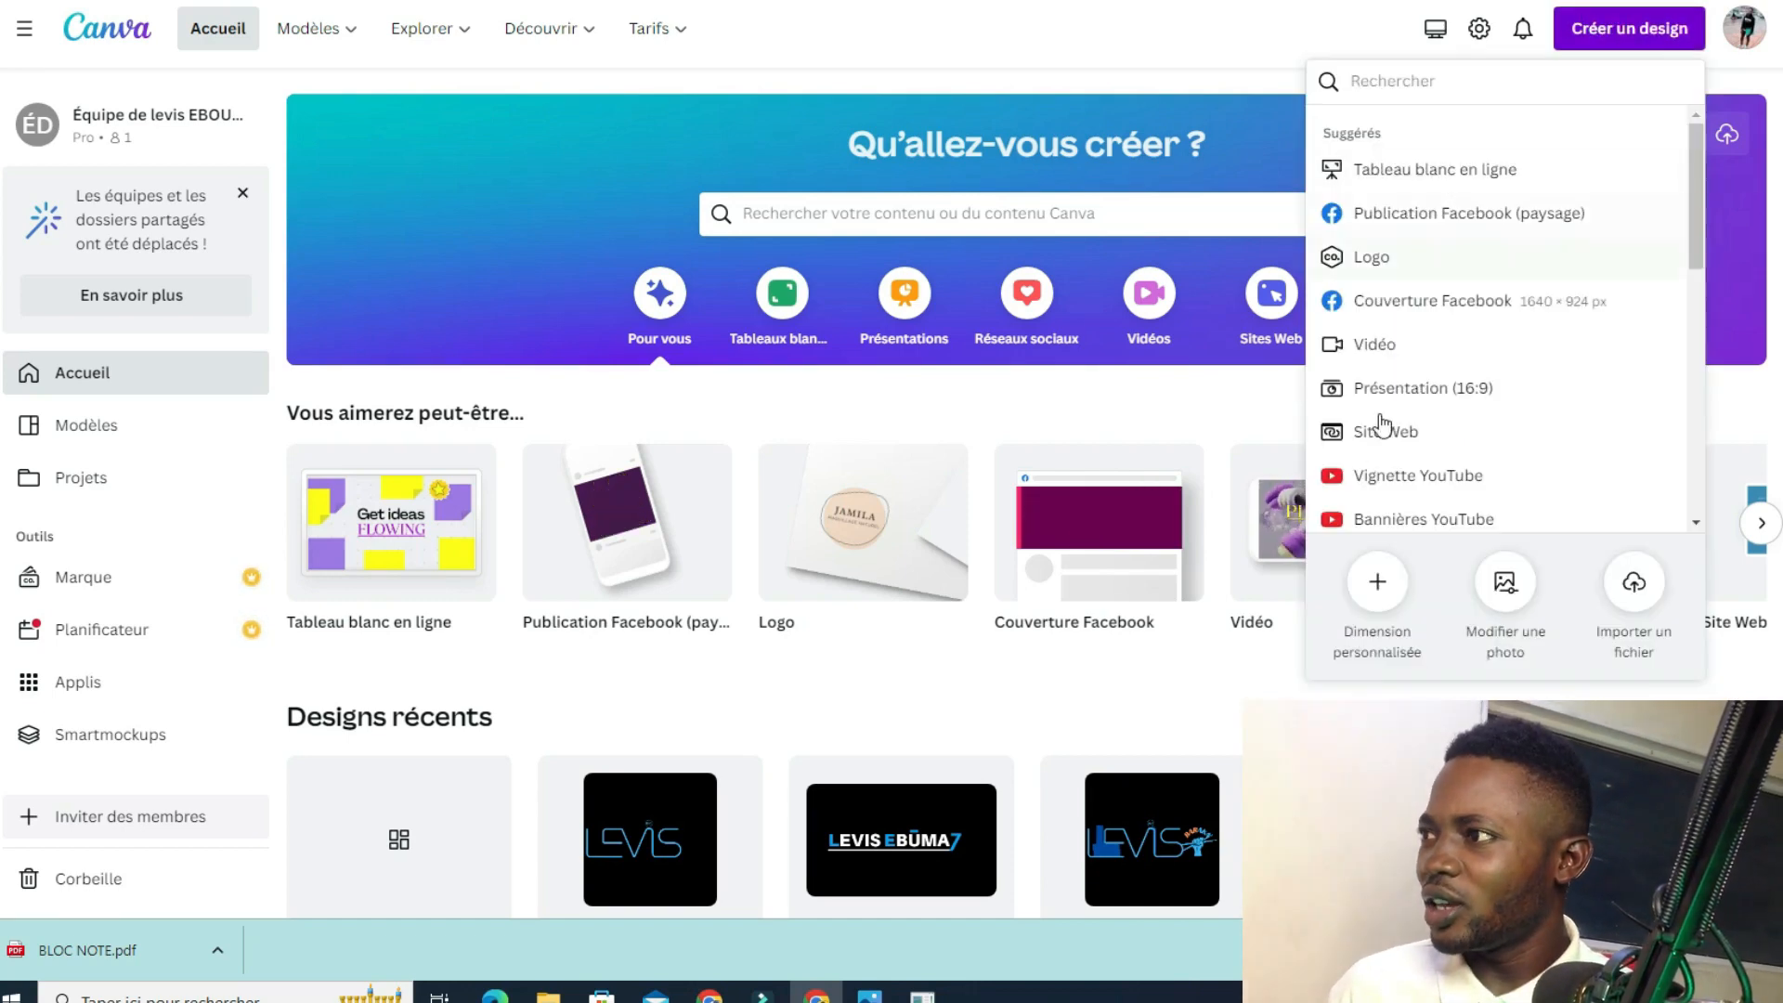
{"action": "left_click", "coordinate": [1375, 585]}
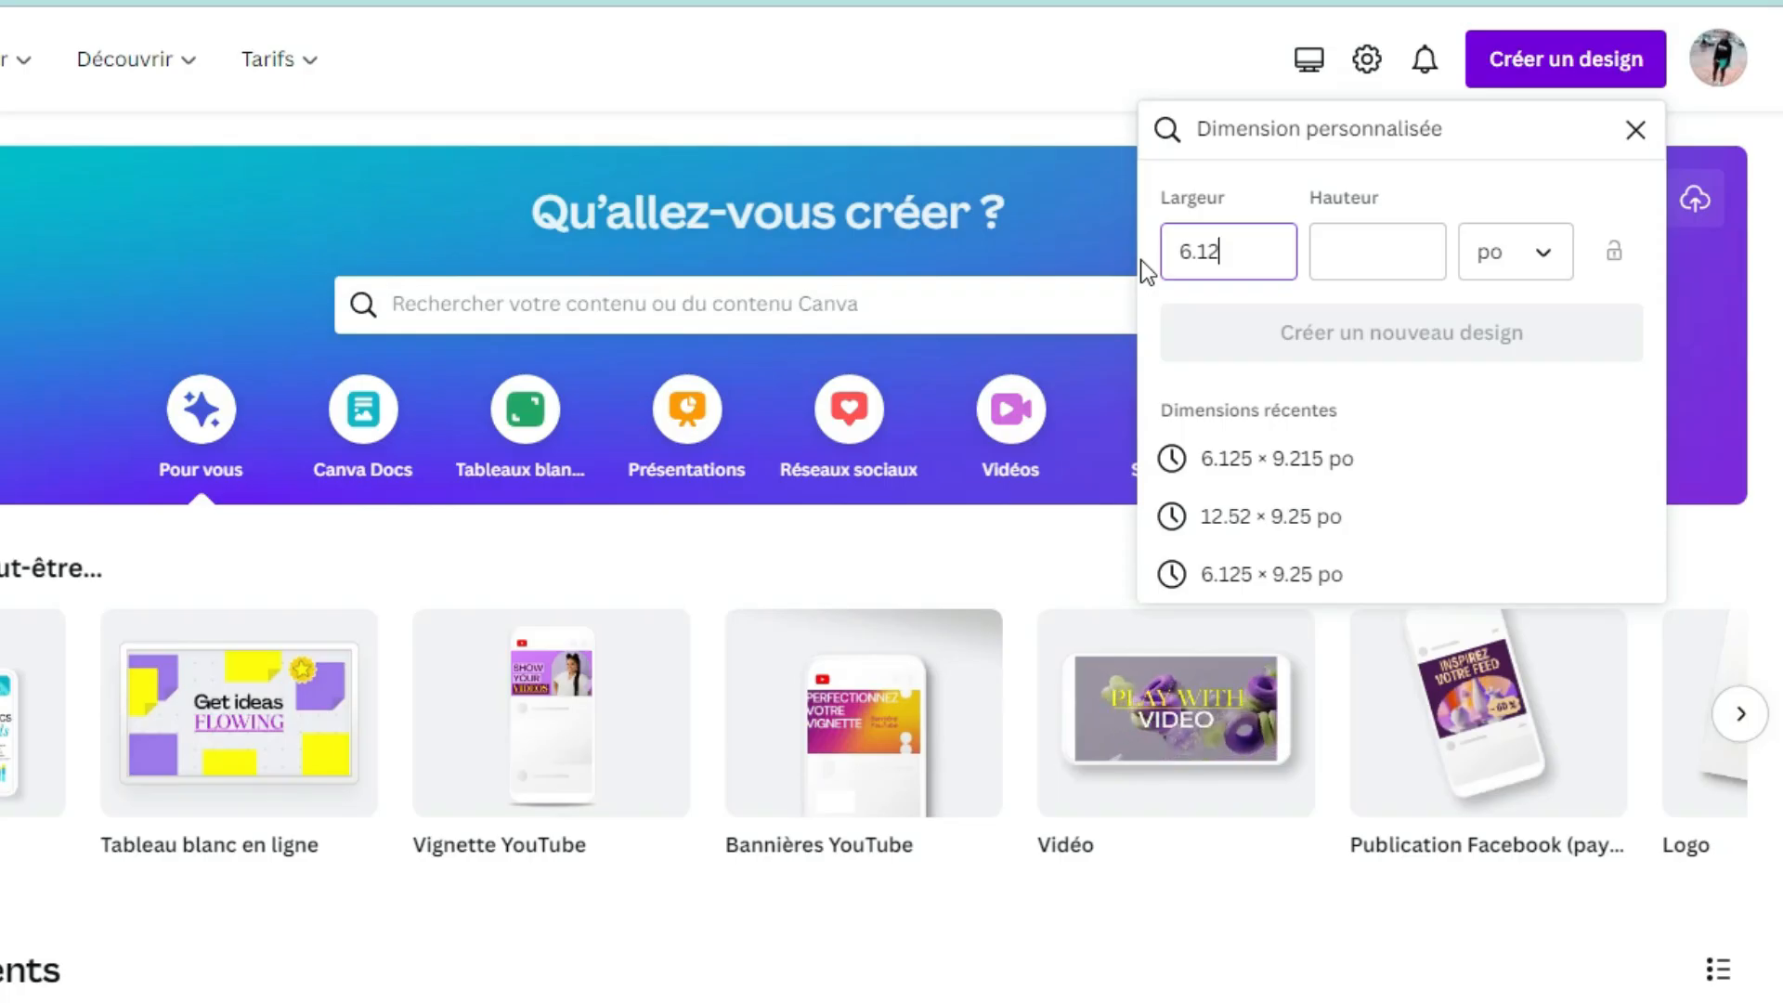
{"action": "type", "text": "5"}
{"action": "left_click", "coordinate": [1337, 252]}
{"action": "type", "text": "9.2"}
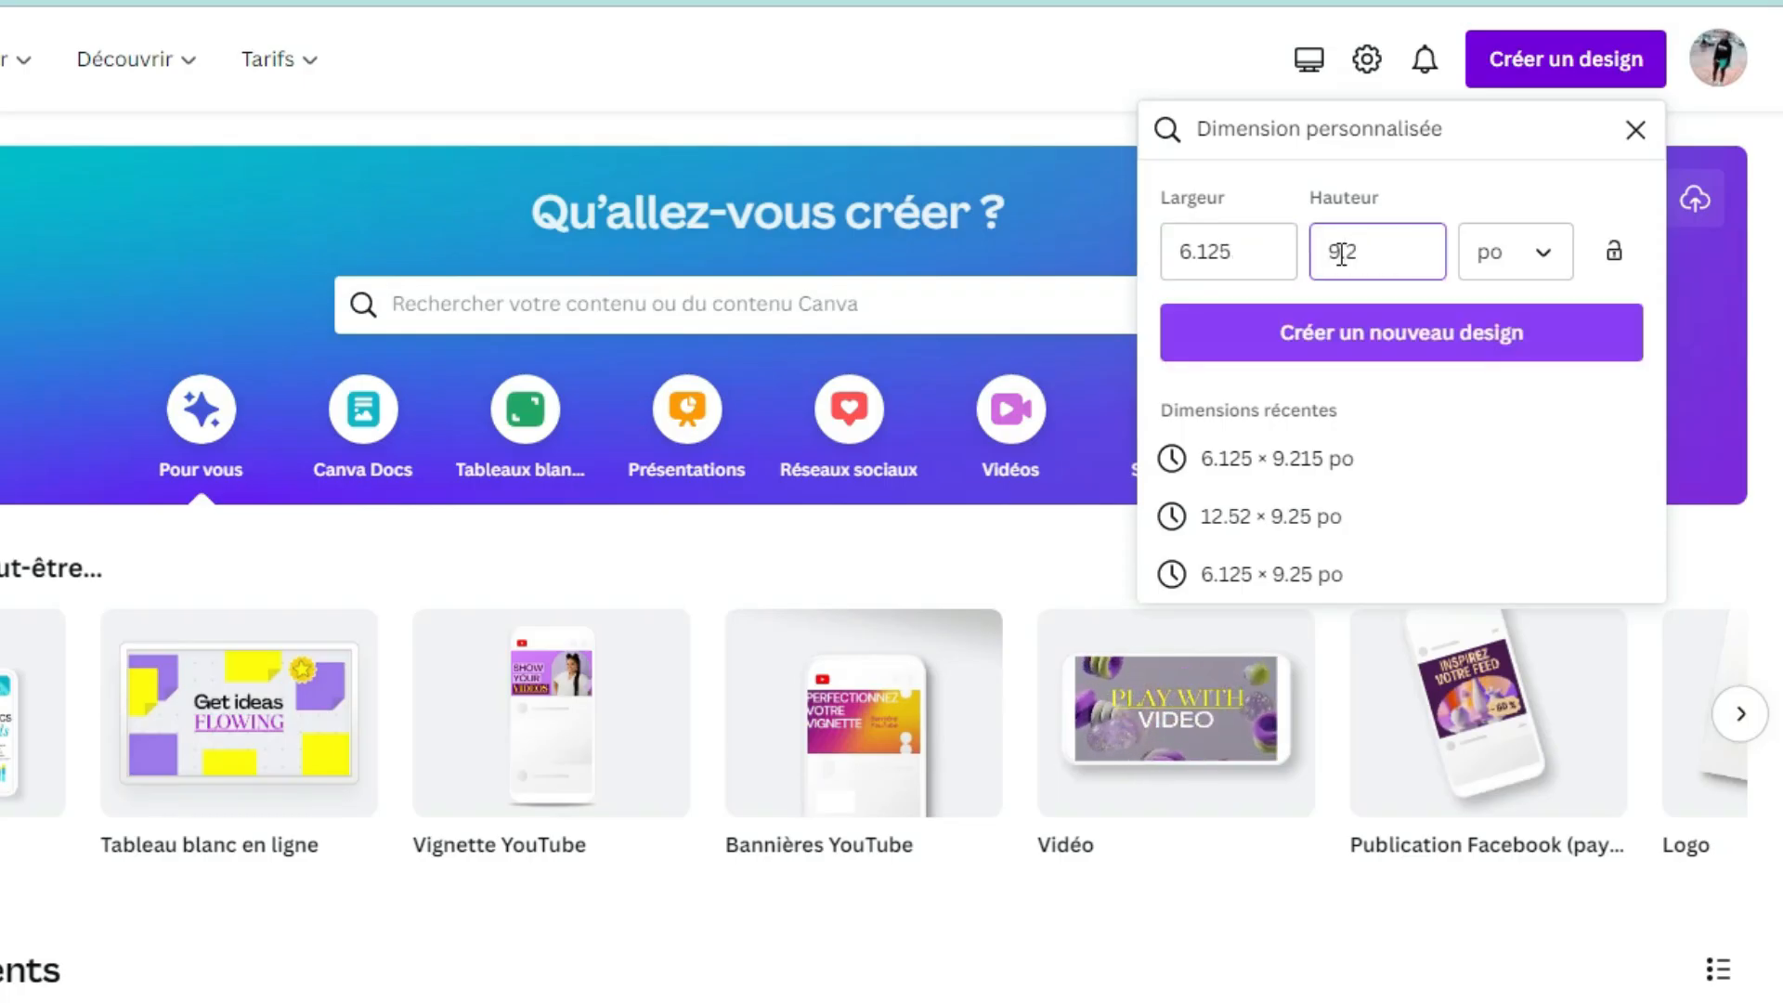
{"action": "type", "text": "5"}
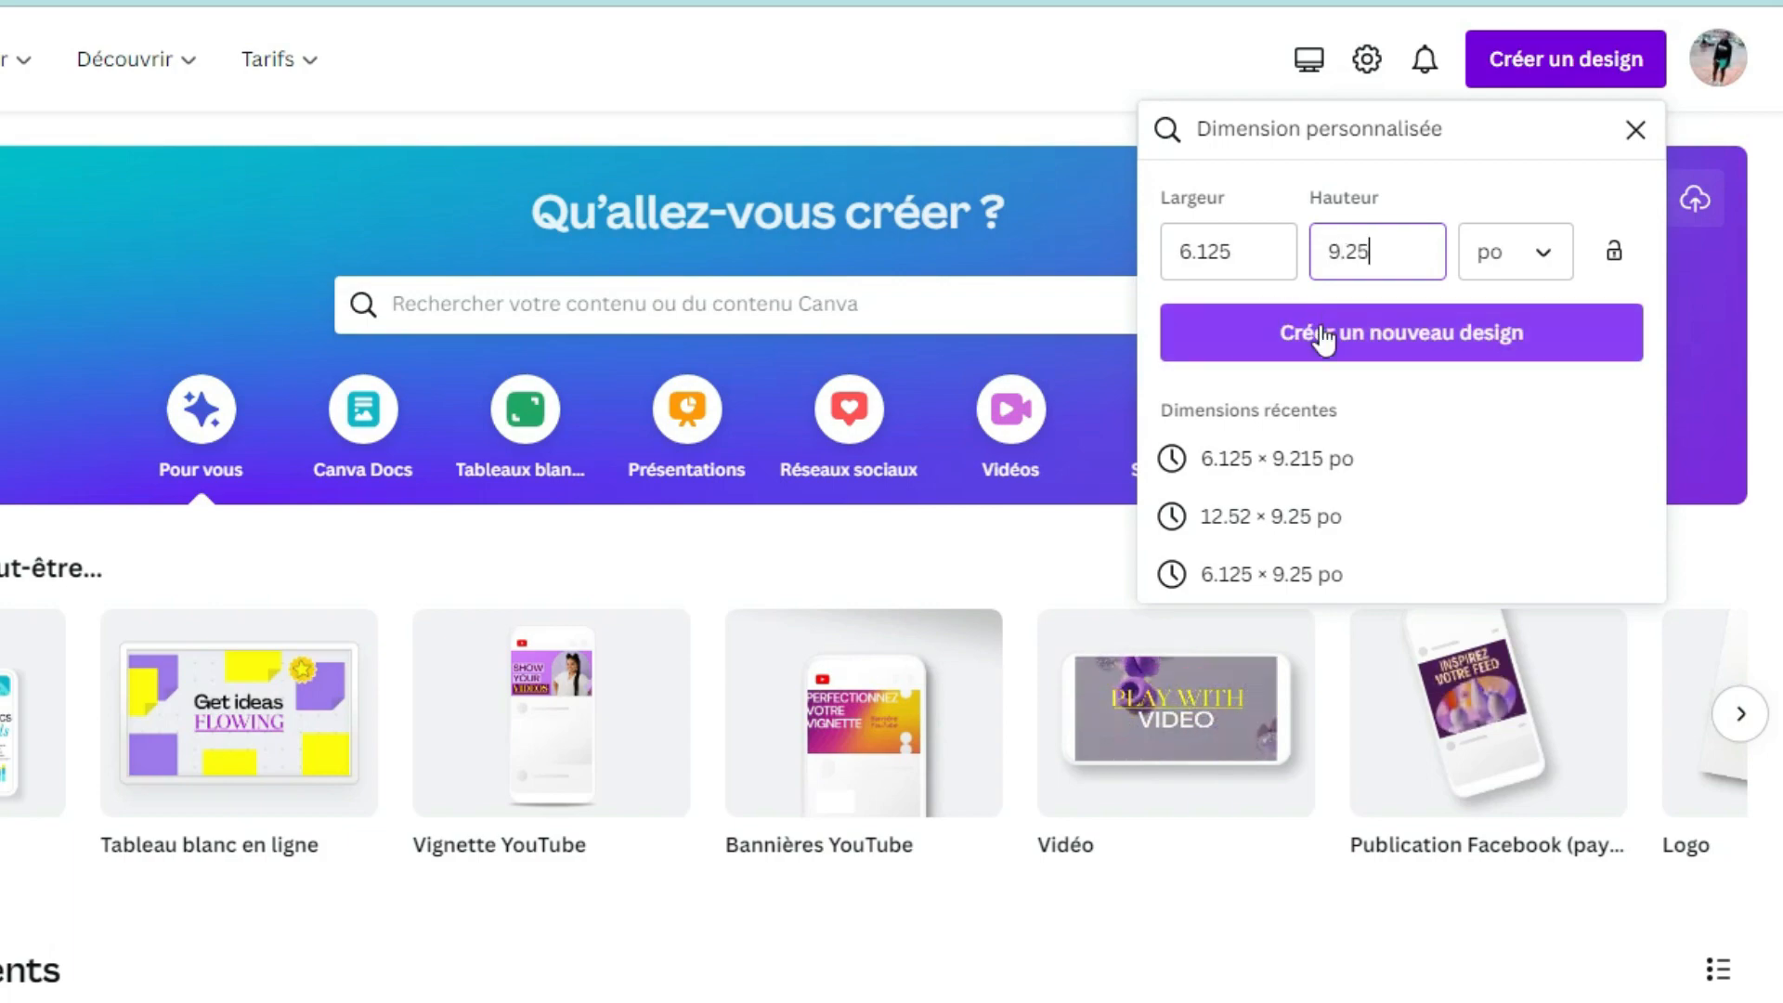
{"action": "left_click", "coordinate": [1310, 336]}
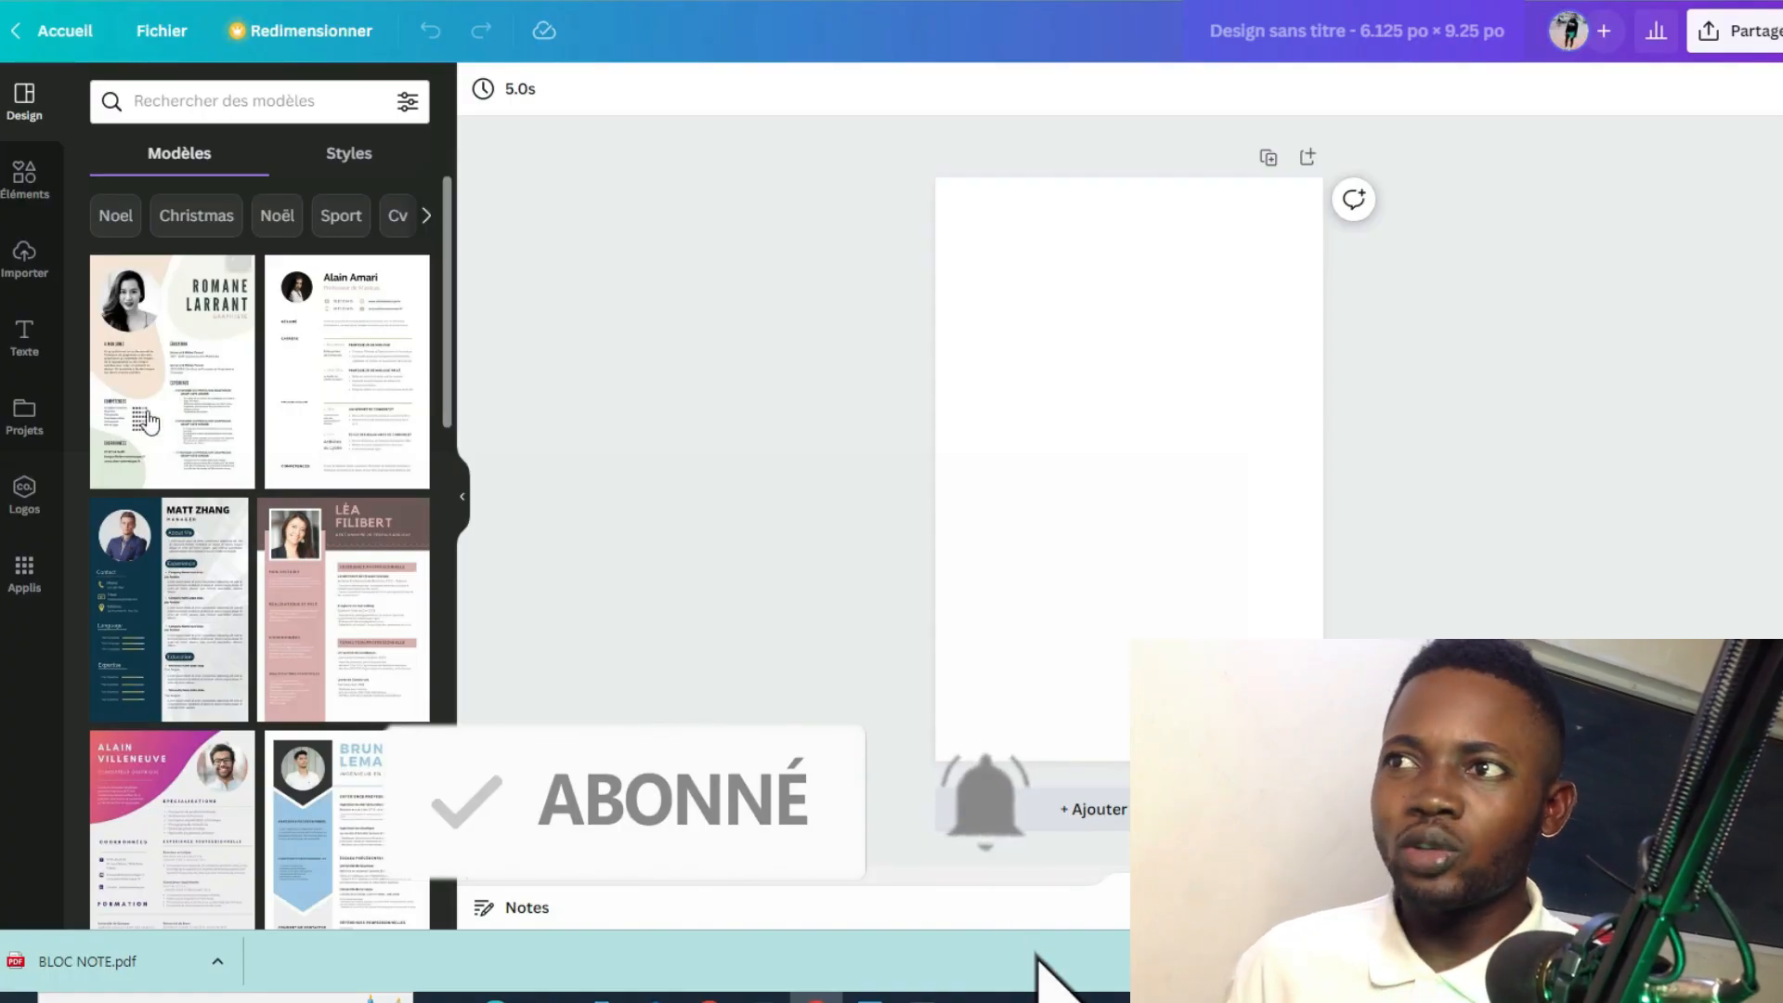
Add a straight line and stretch it across the full page width near the top of the page.
{"action": "left_click", "coordinate": [26, 180]}
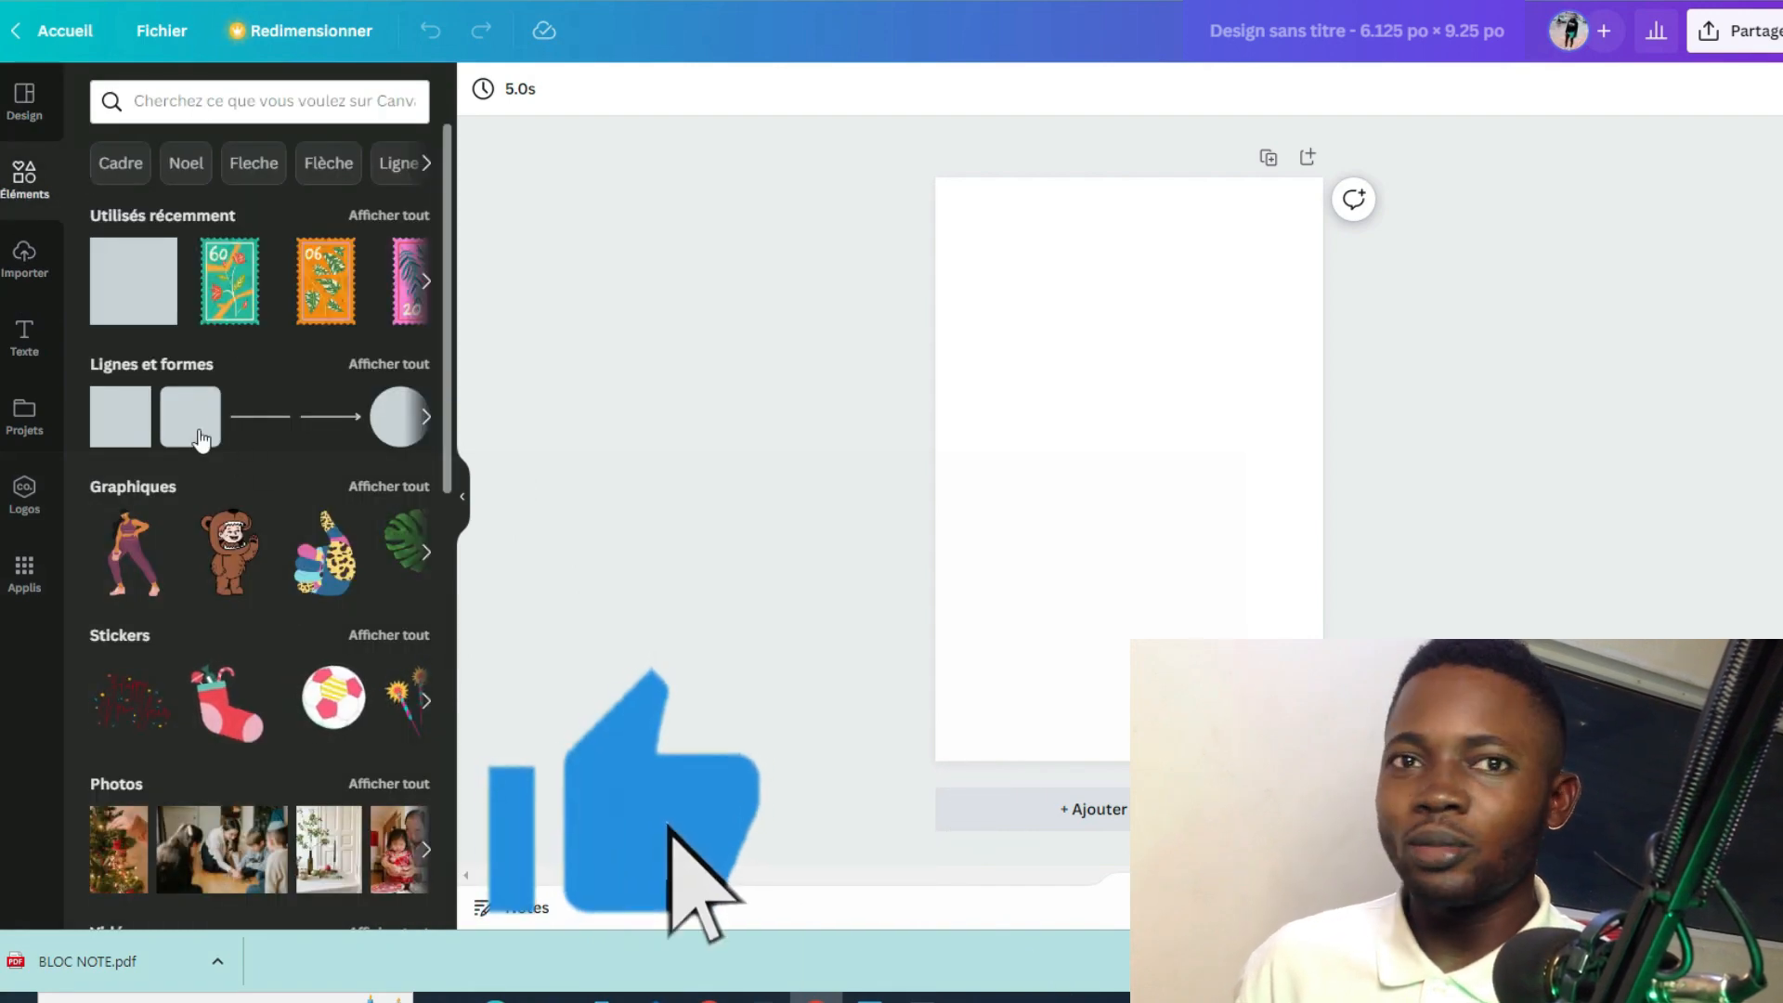
{"action": "left_click", "coordinate": [259, 420]}
{"action": "left_click_drag", "start_coordinate": [1150, 520], "coordinate": [1323, 248]}
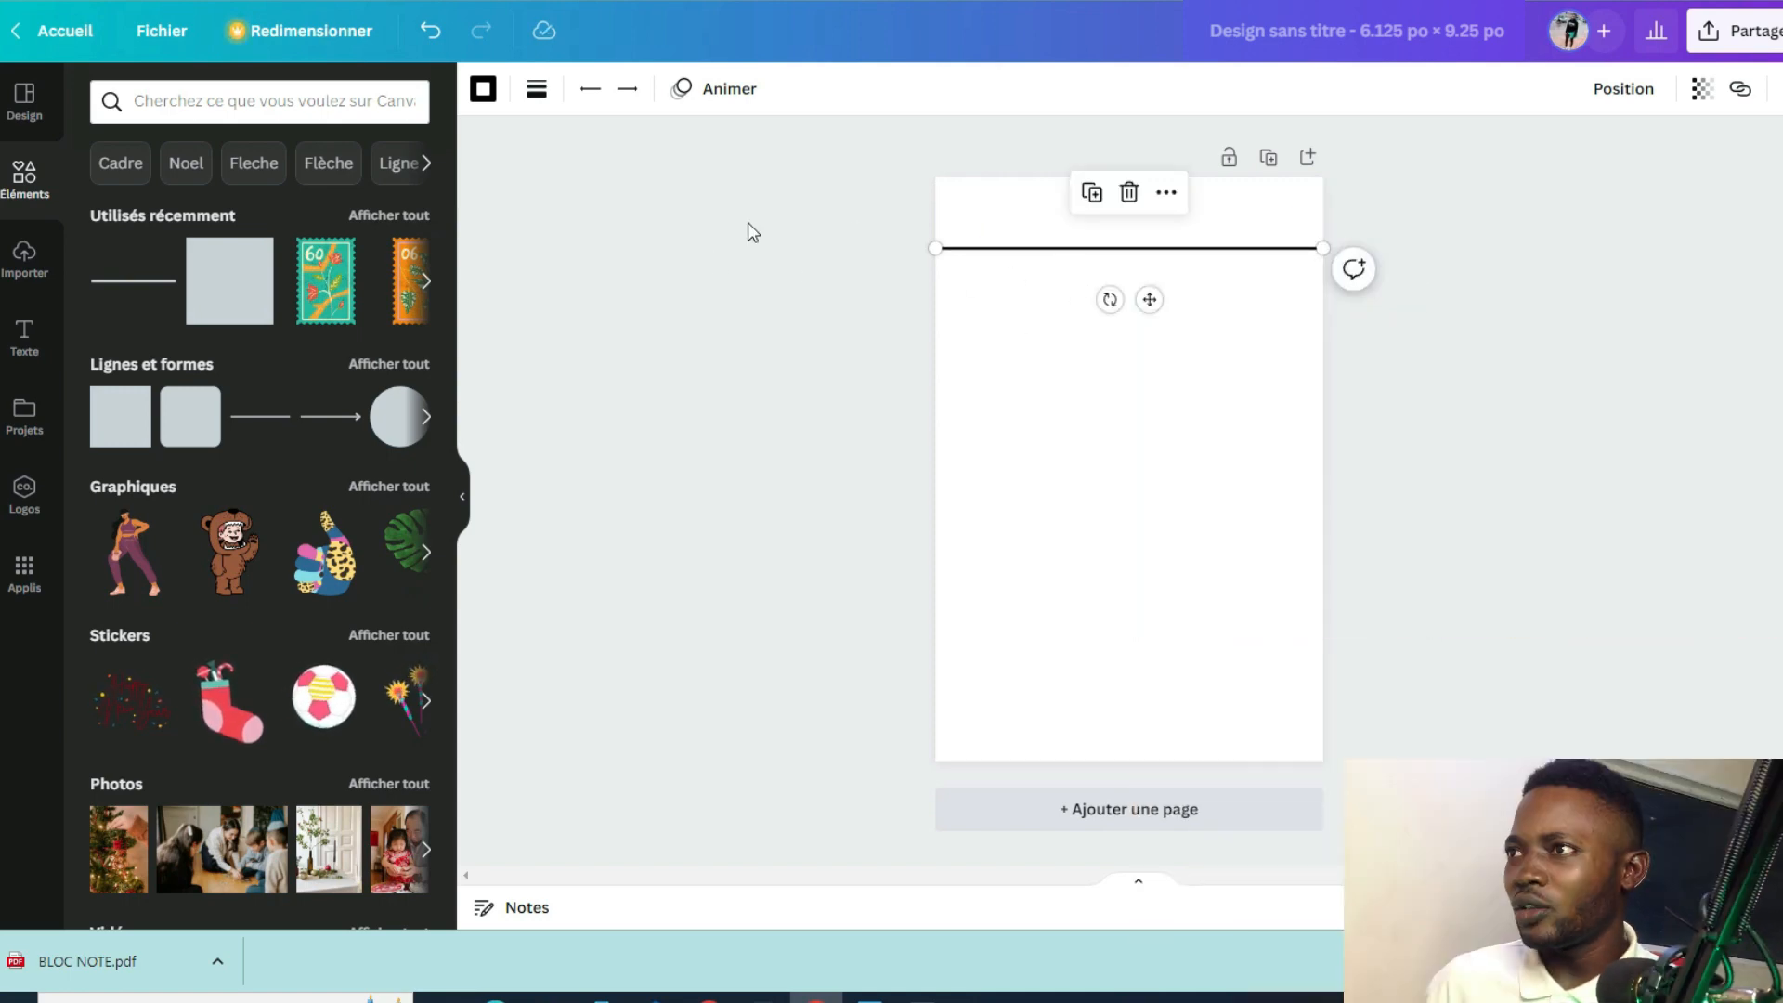
Make the horizontal line thinner and recolour it medium grey.
{"action": "left_click", "coordinate": [536, 92]}
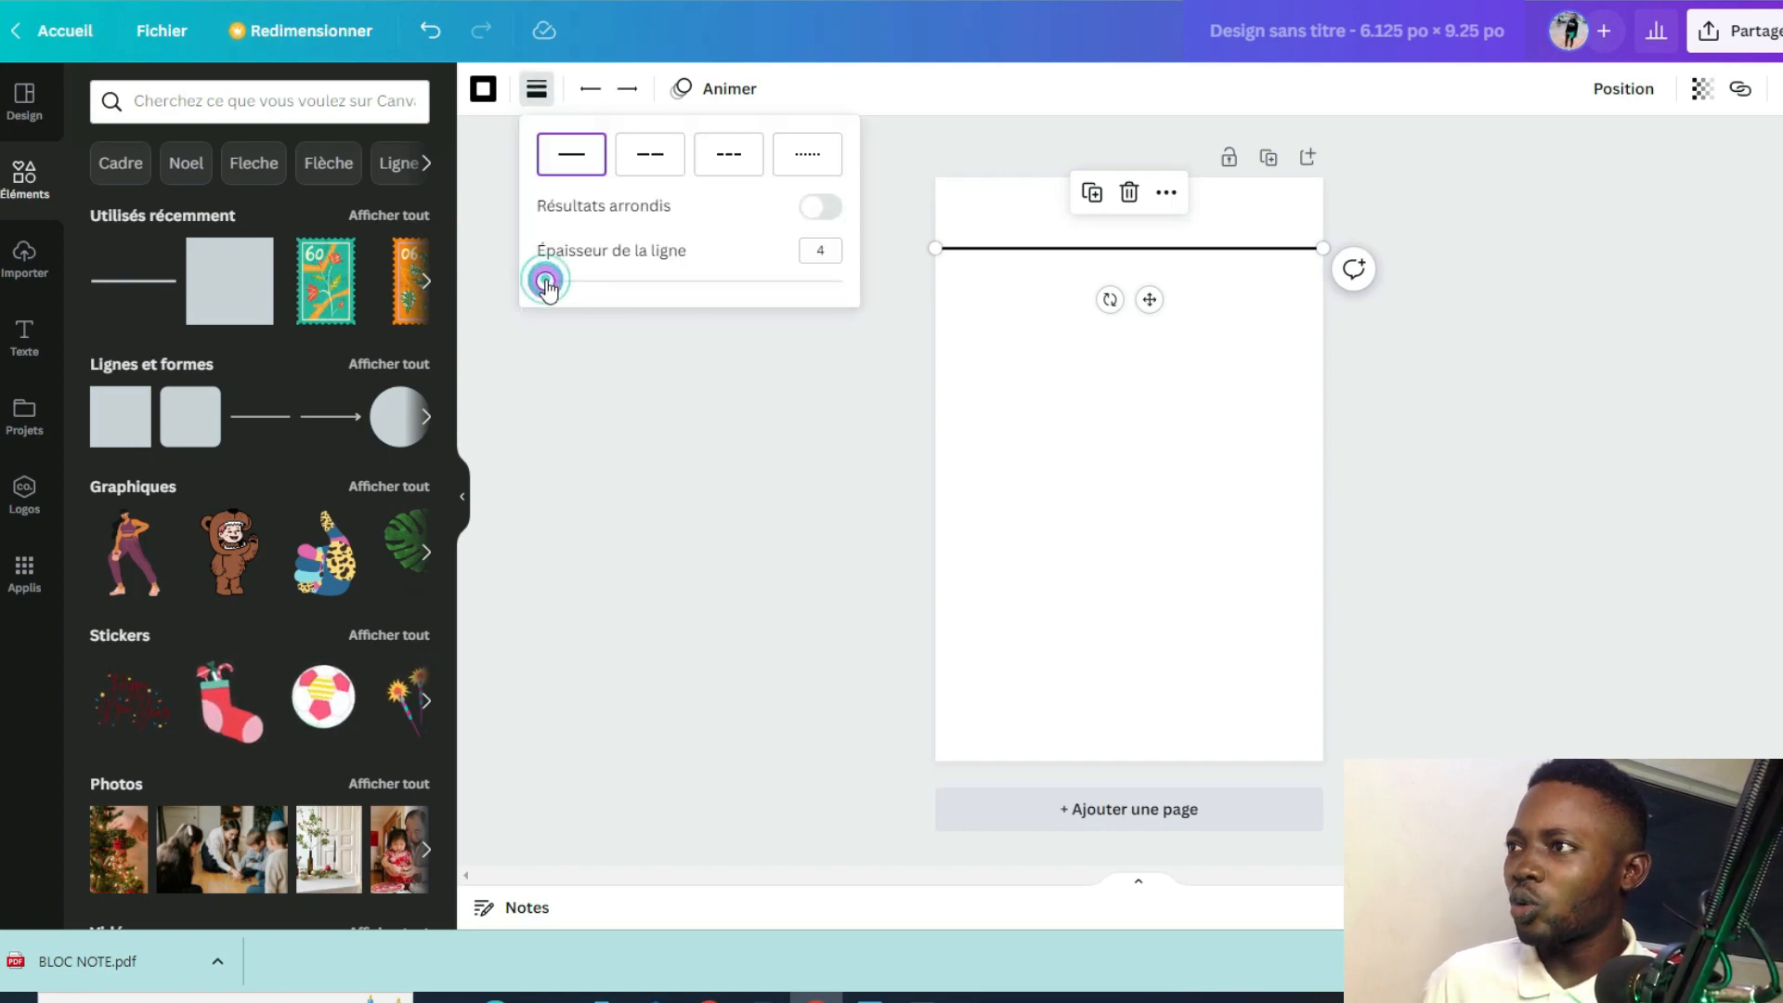
{"action": "left_click", "coordinate": [968, 325]}
{"action": "left_click", "coordinate": [1012, 251]}
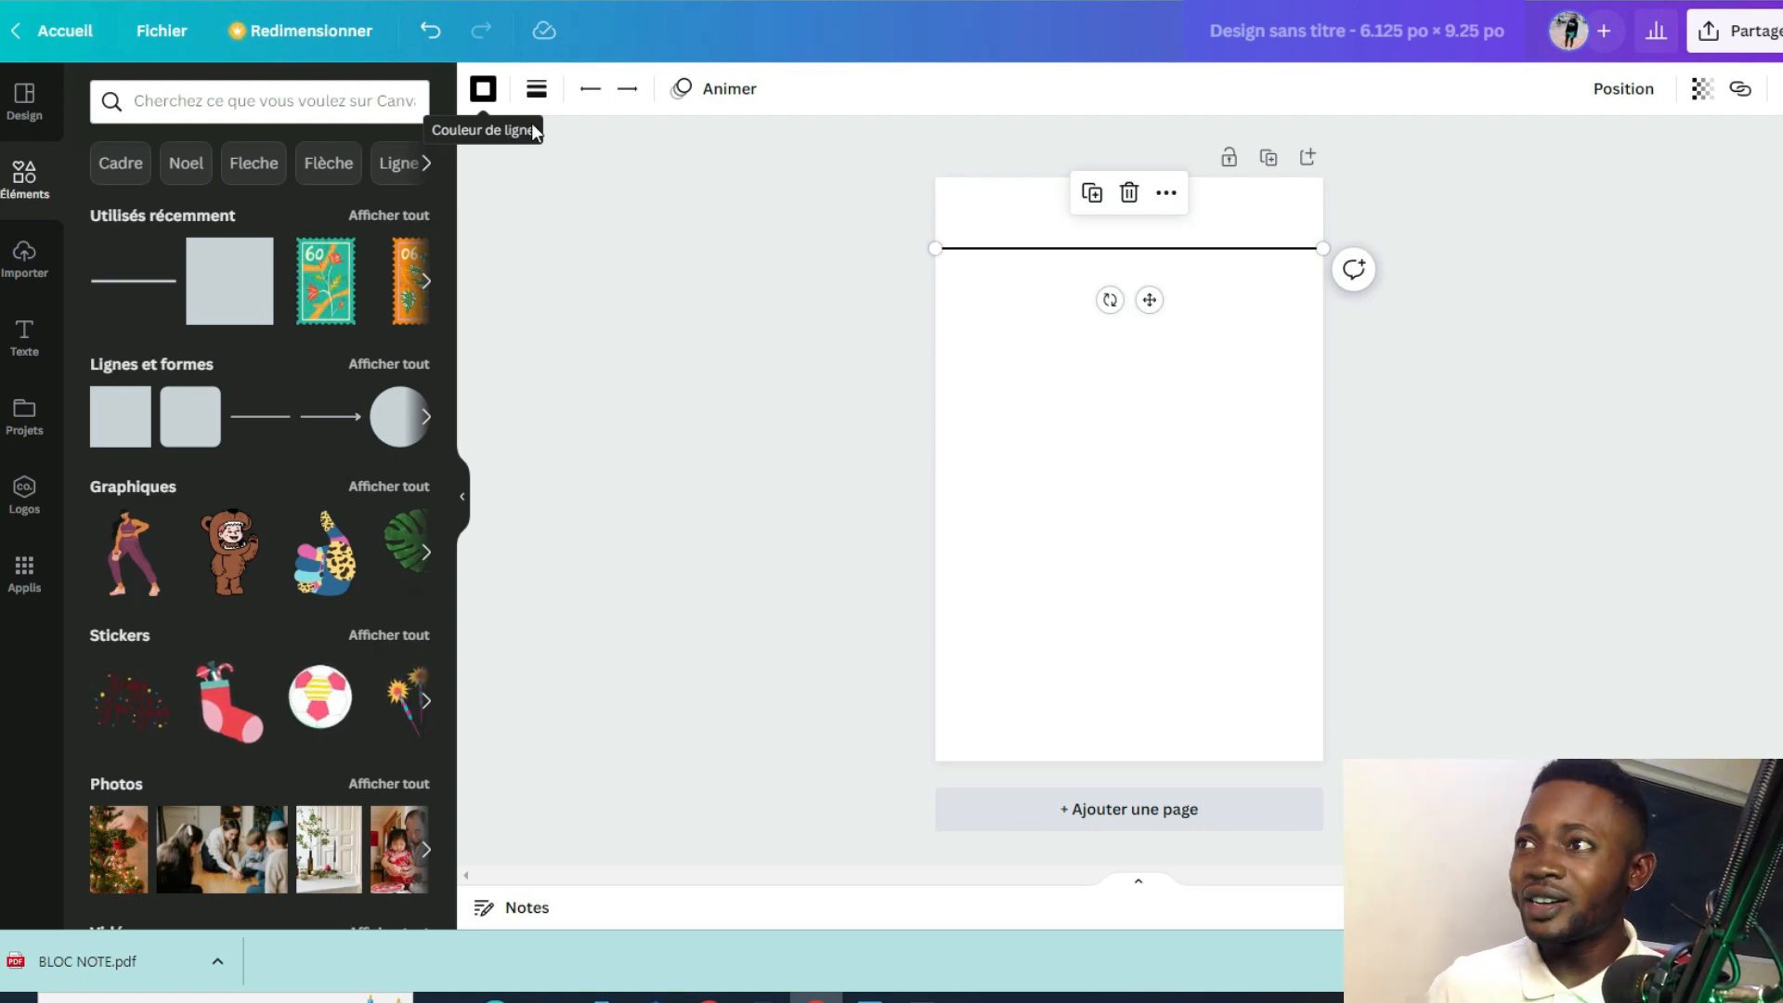
{"action": "left_click", "coordinate": [484, 90]}
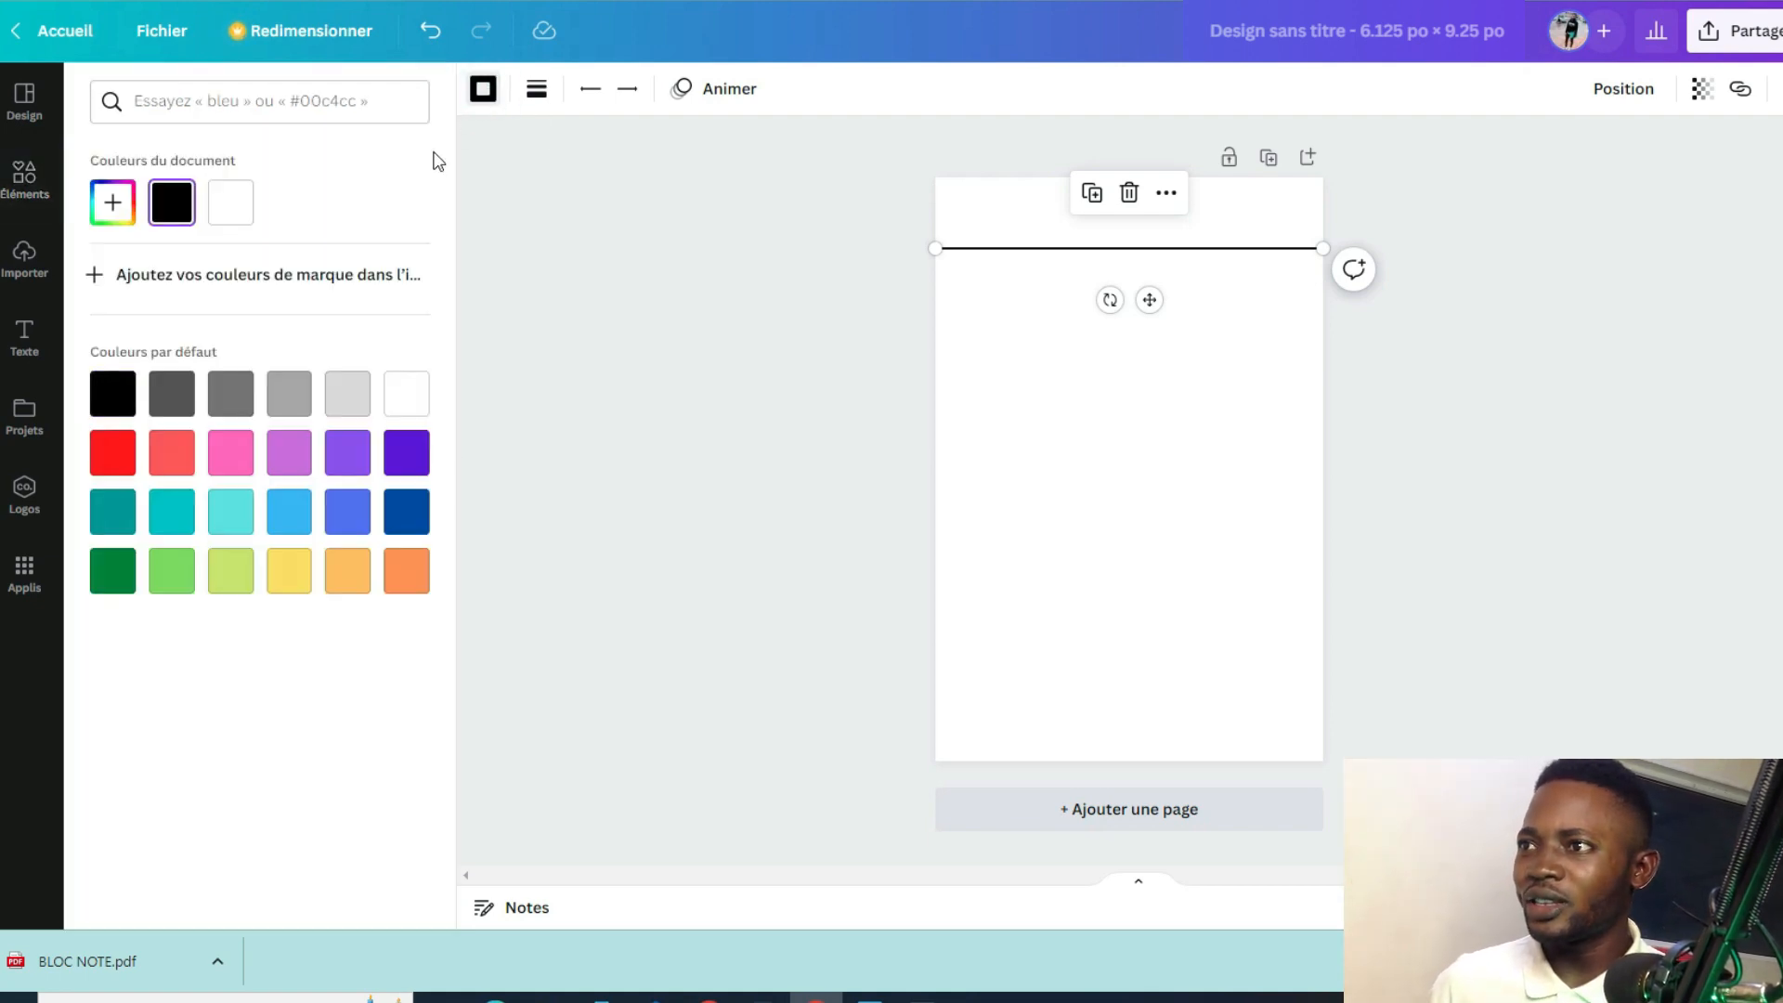
{"action": "left_click", "coordinate": [292, 390]}
{"action": "left_click", "coordinate": [1255, 392]}
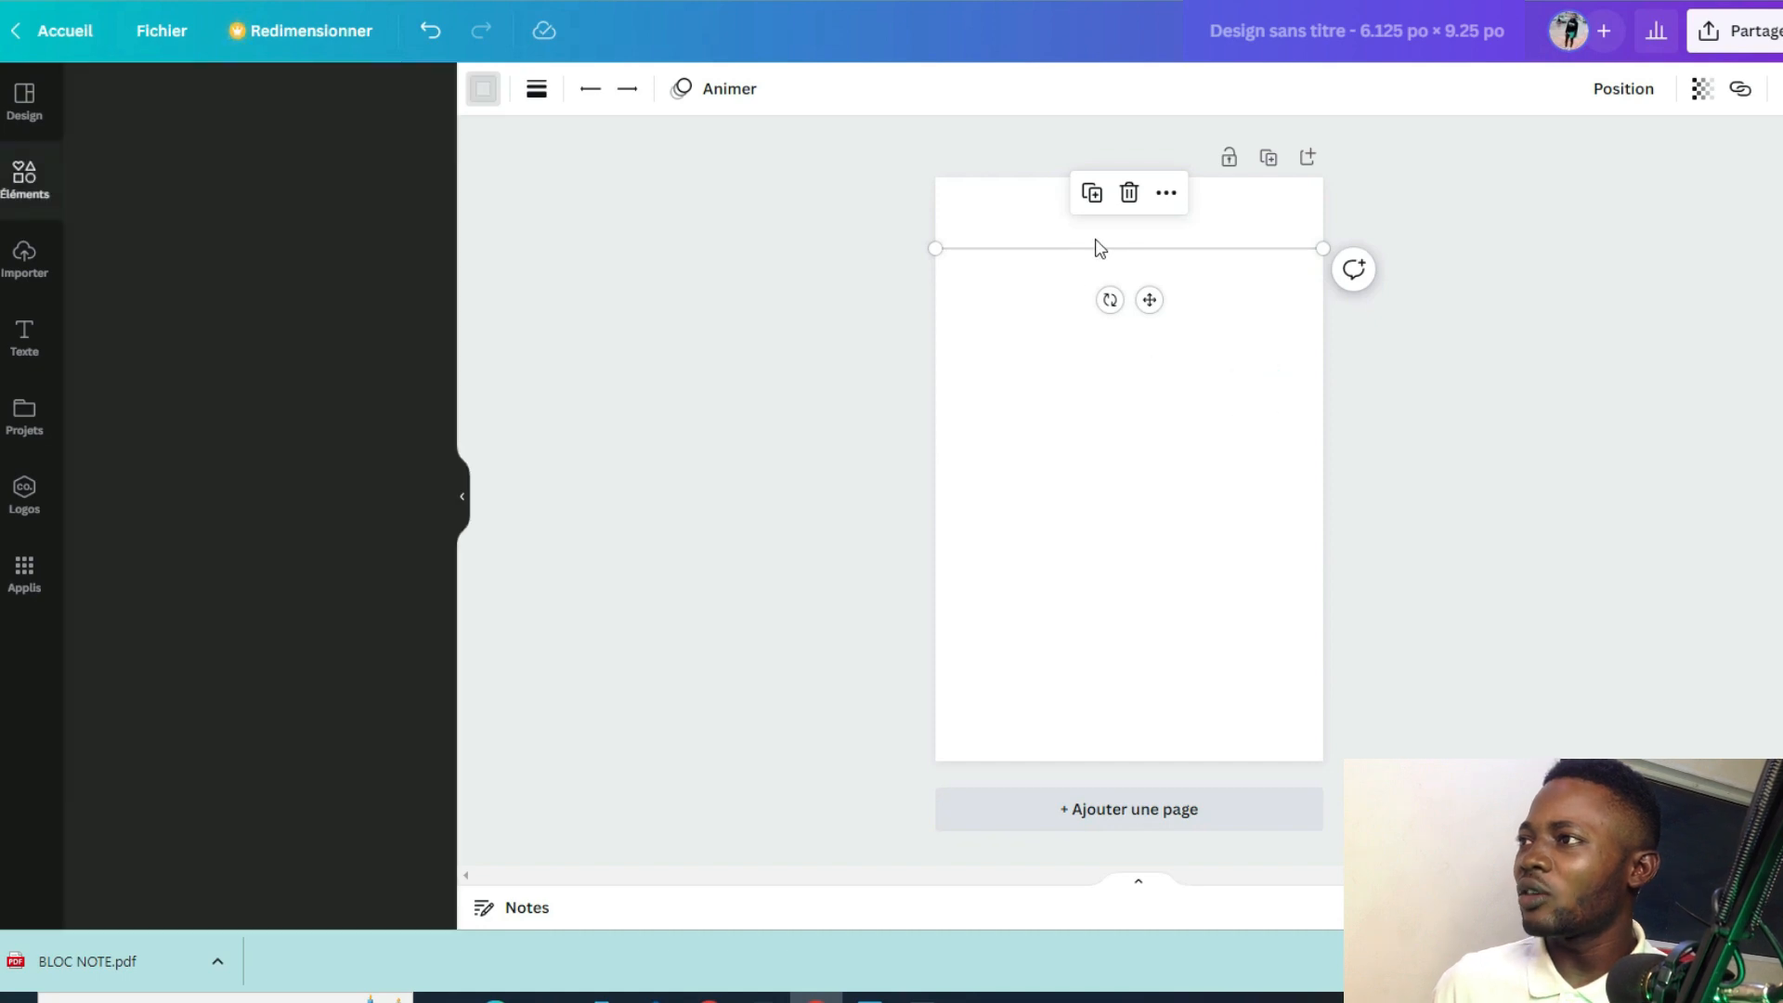
Duplicate the grey line repeatedly down the page to fill it with evenly spaced ruled lines, leaving margins above and below.
{"action": "left_click", "coordinate": [1092, 193]}
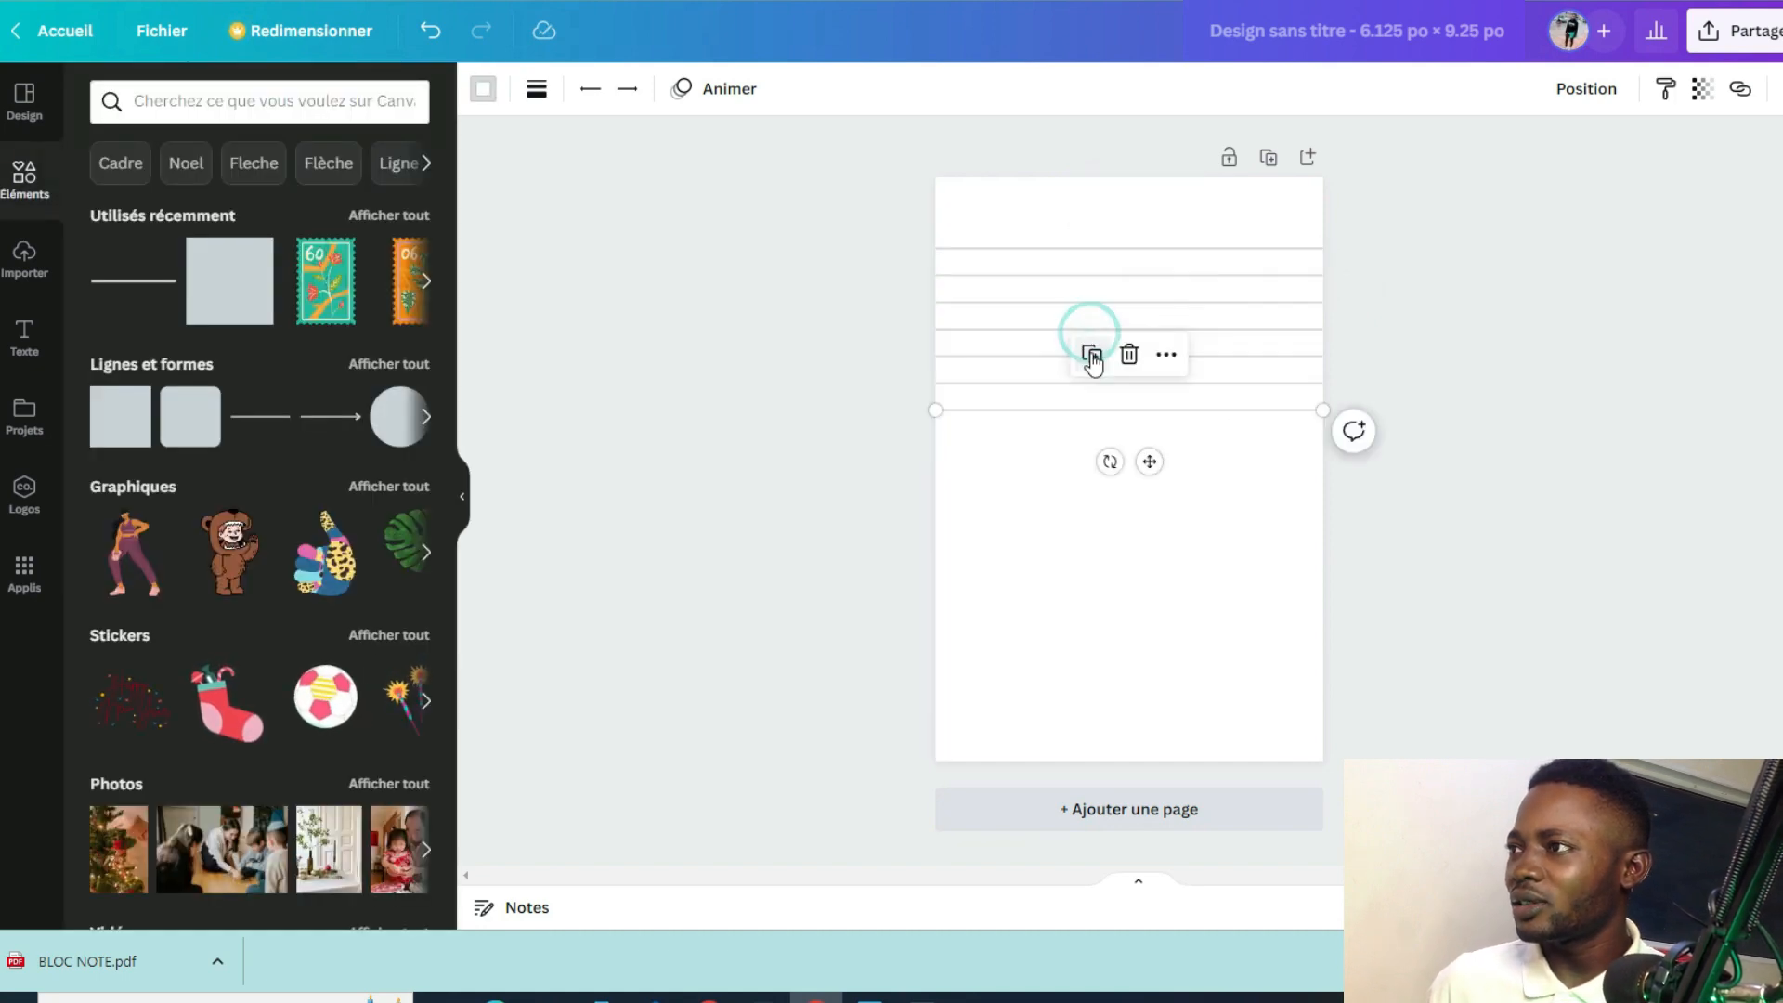
{"action": "left_click", "coordinate": [1092, 353]}
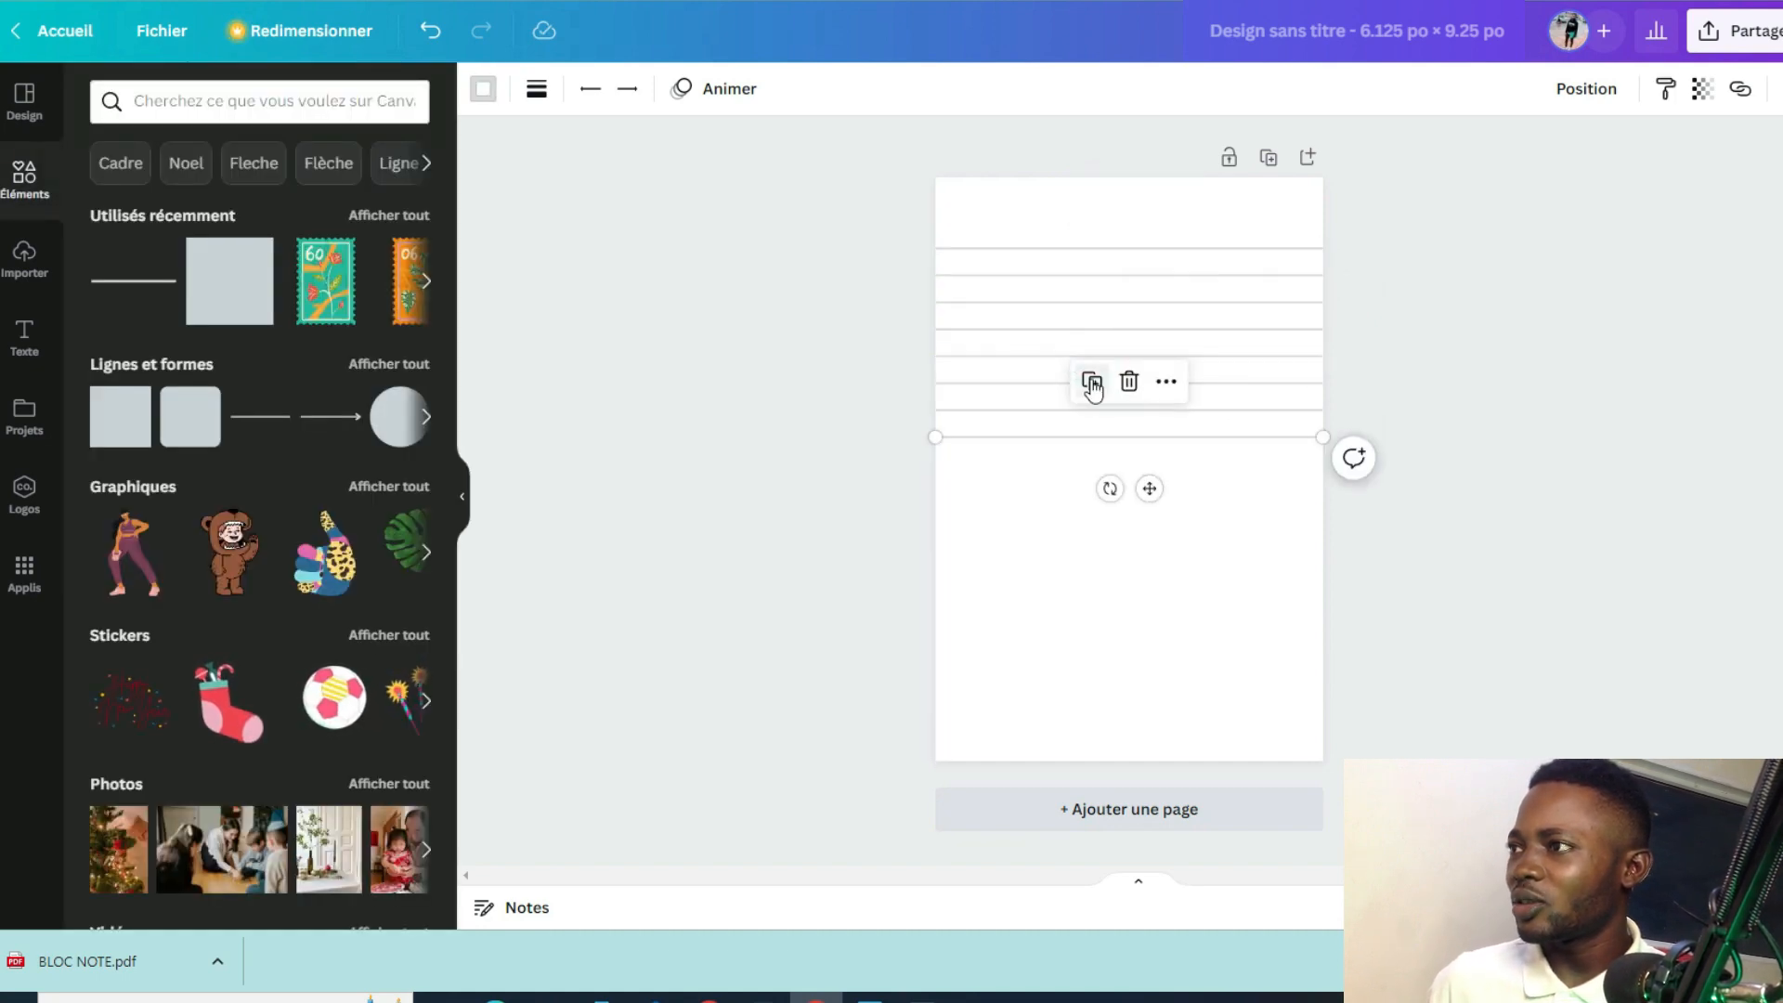
{"action": "left_click", "coordinate": [1091, 382]}
{"action": "left_click", "coordinate": [1091, 406]}
{"action": "left_click", "coordinate": [1091, 430]}
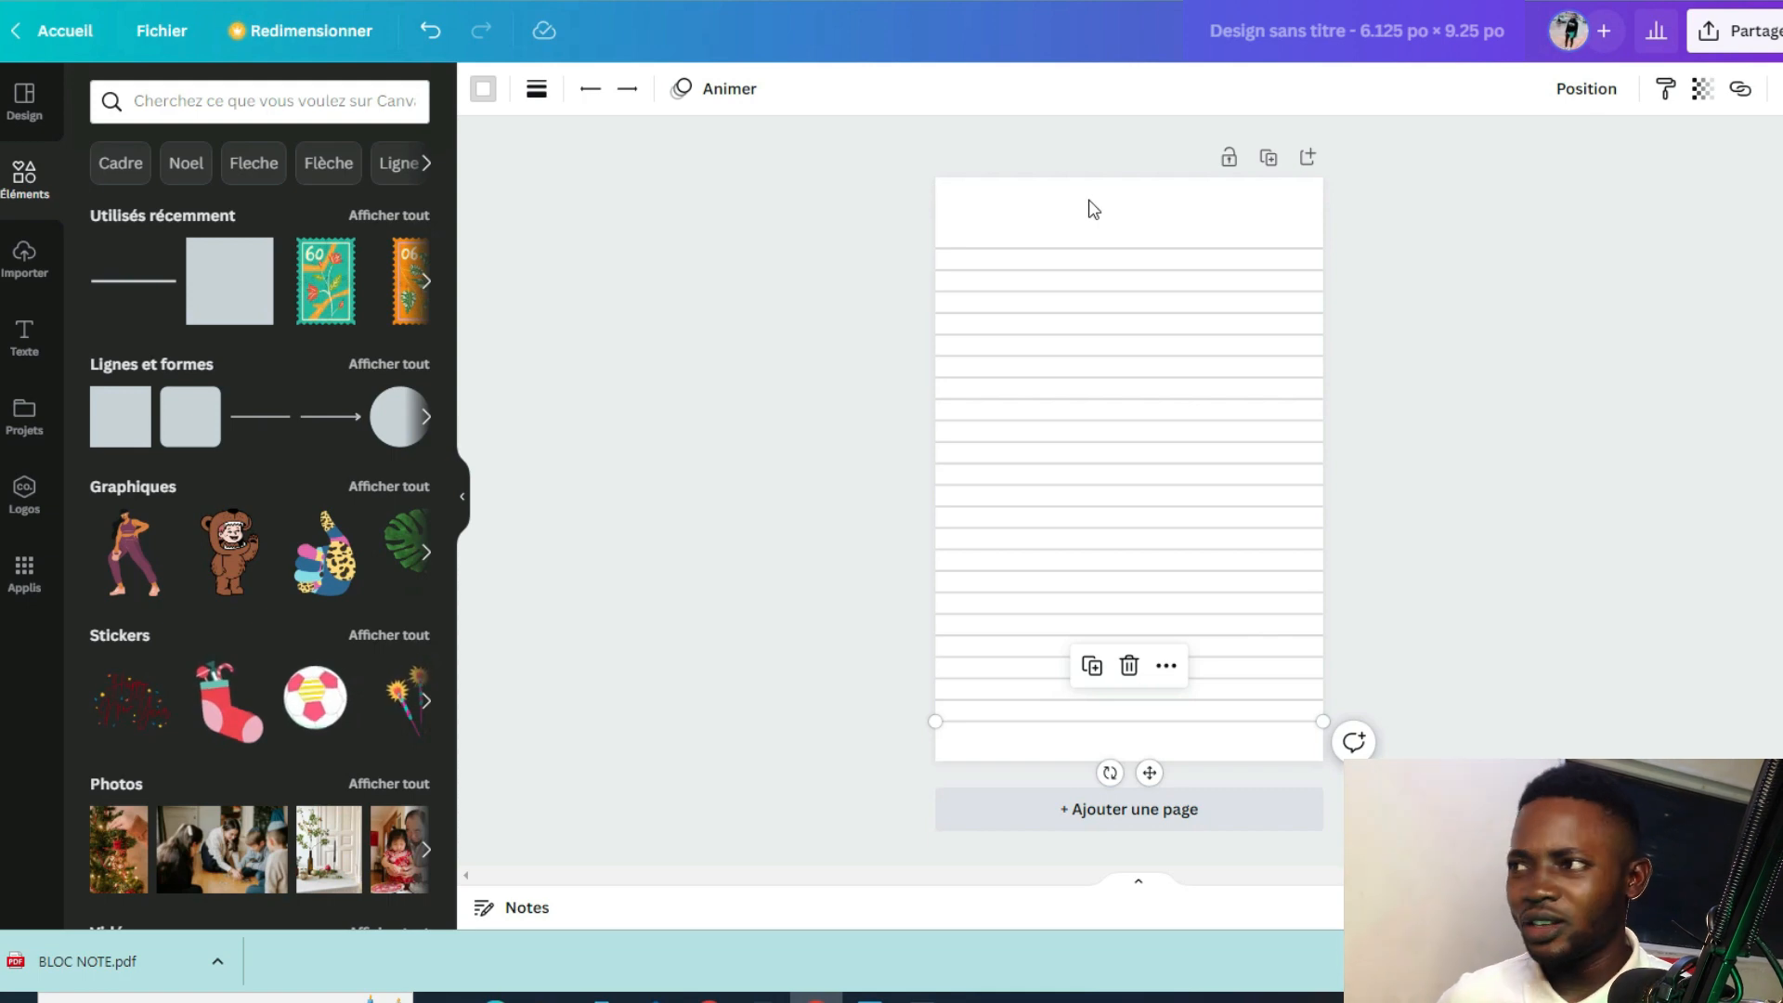
{"action": "left_click_drag", "start_coordinate": [1059, 490], "coordinate": [1019, 769]}
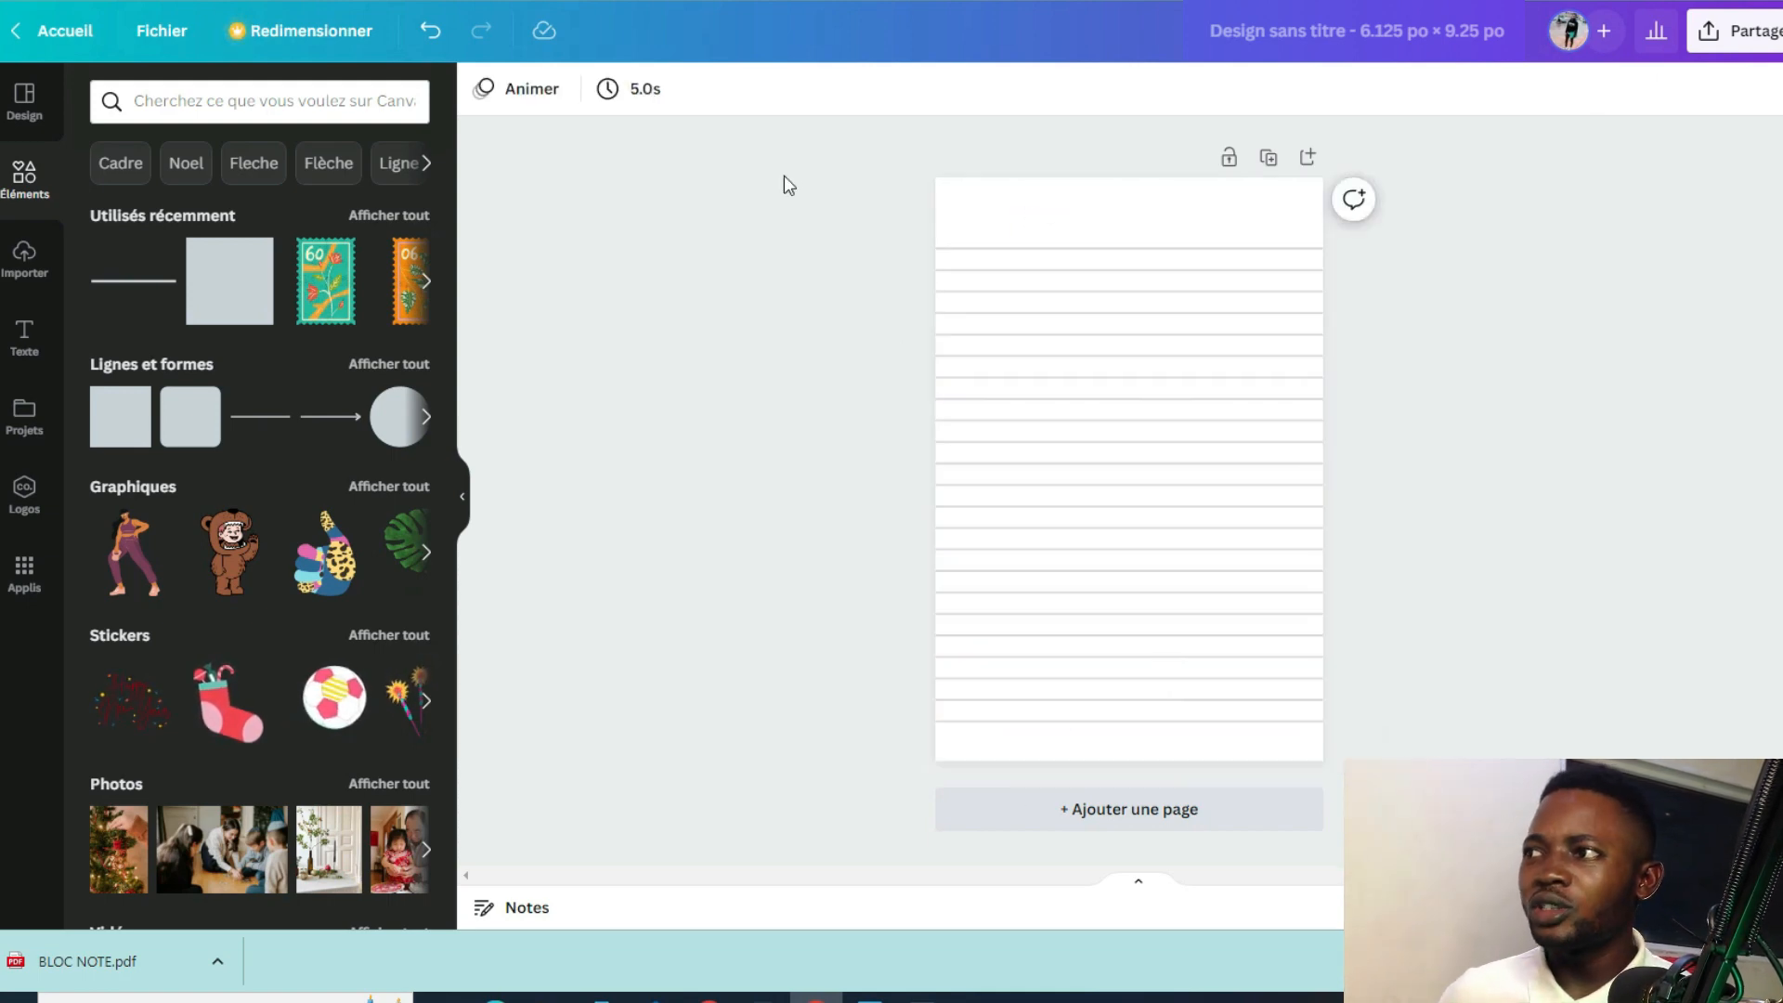
{"action": "left_click_drag", "start_coordinate": [876, 163], "coordinate": [1155, 481]}
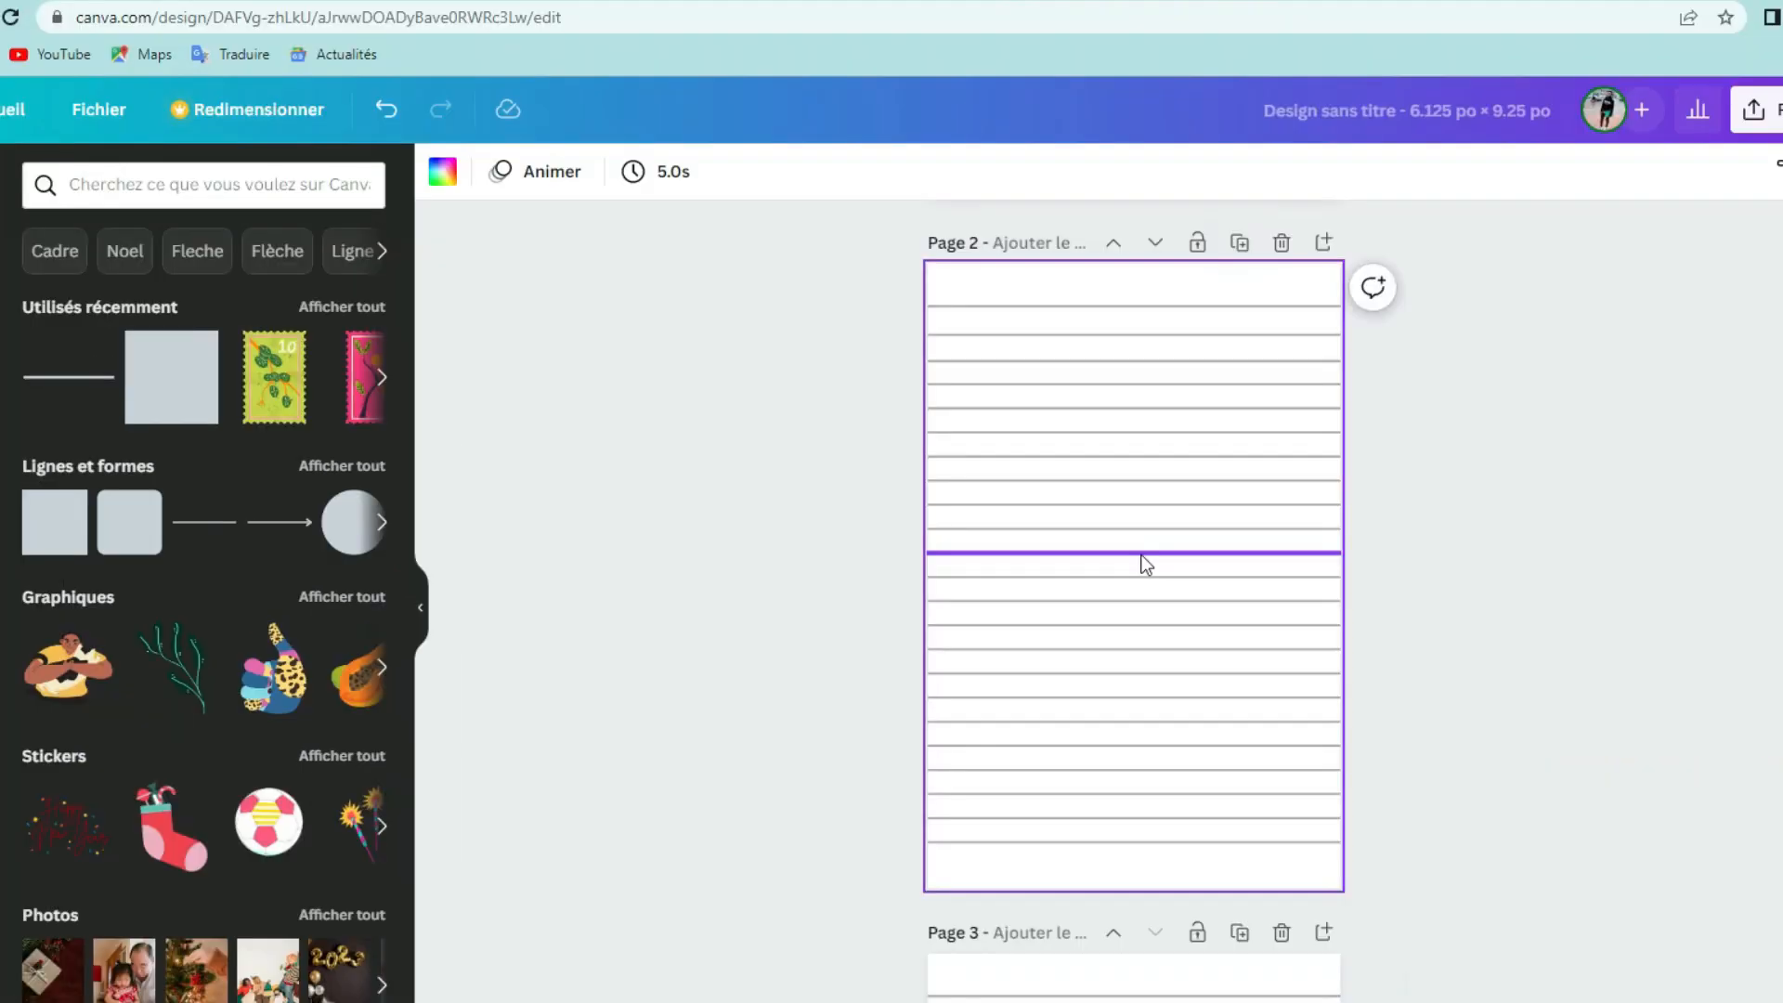
Show all pages as a grid, select the ruled pages and duplicate them together, including a batch of seven.
{"action": "scroll", "coordinate": [1147, 564], "scroll_direction": "down", "scroll_amount": 7}
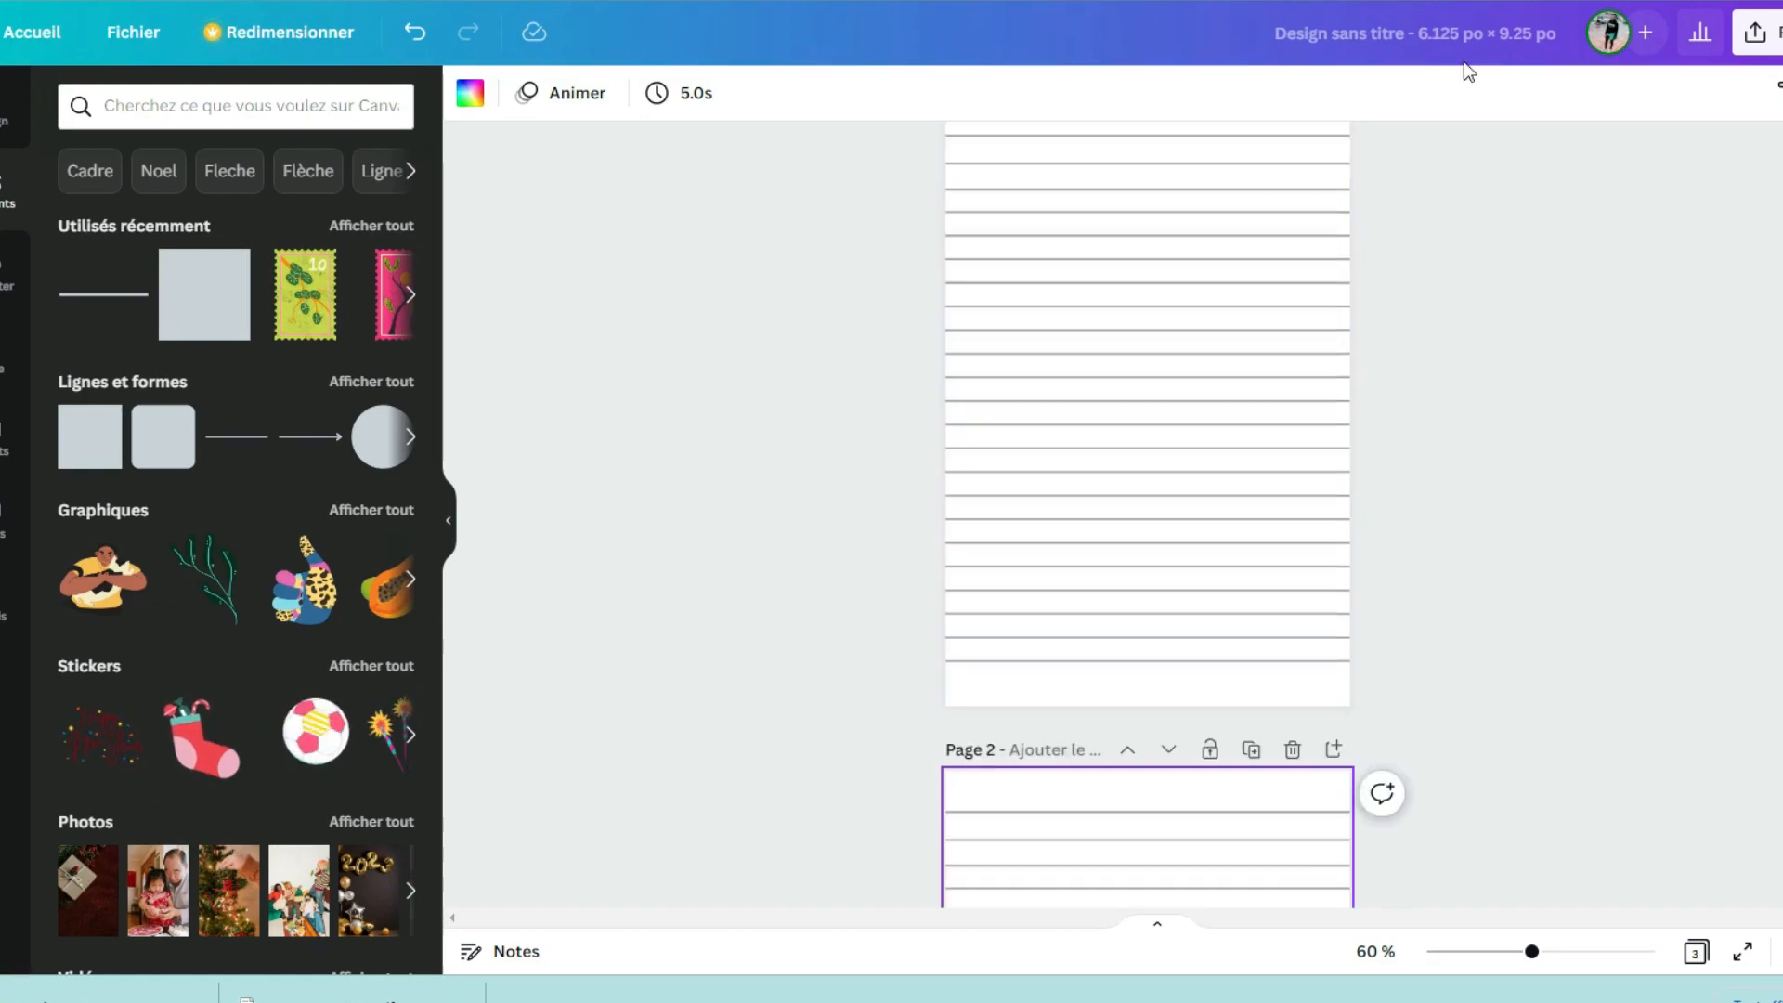
{"action": "left_click", "coordinate": [1692, 953]}
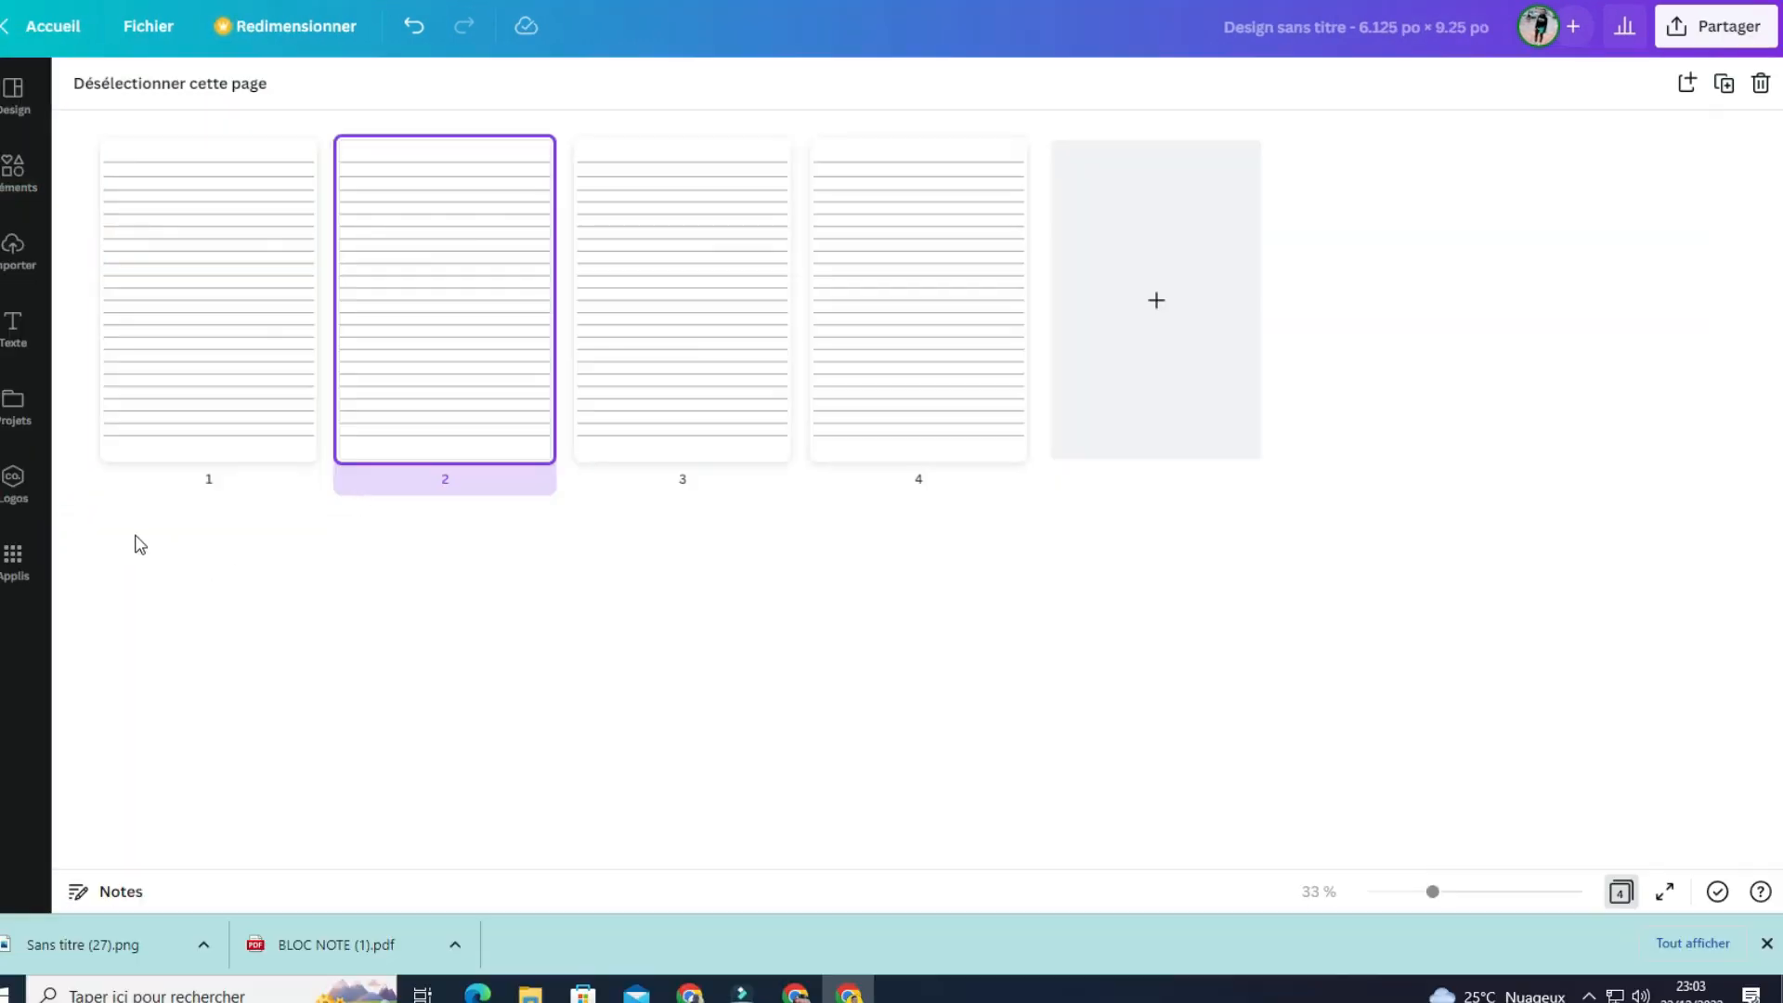
{"action": "left_click_drag", "start_coordinate": [132, 534], "coordinate": [1035, 316]}
{"action": "left_click", "coordinate": [1725, 86]}
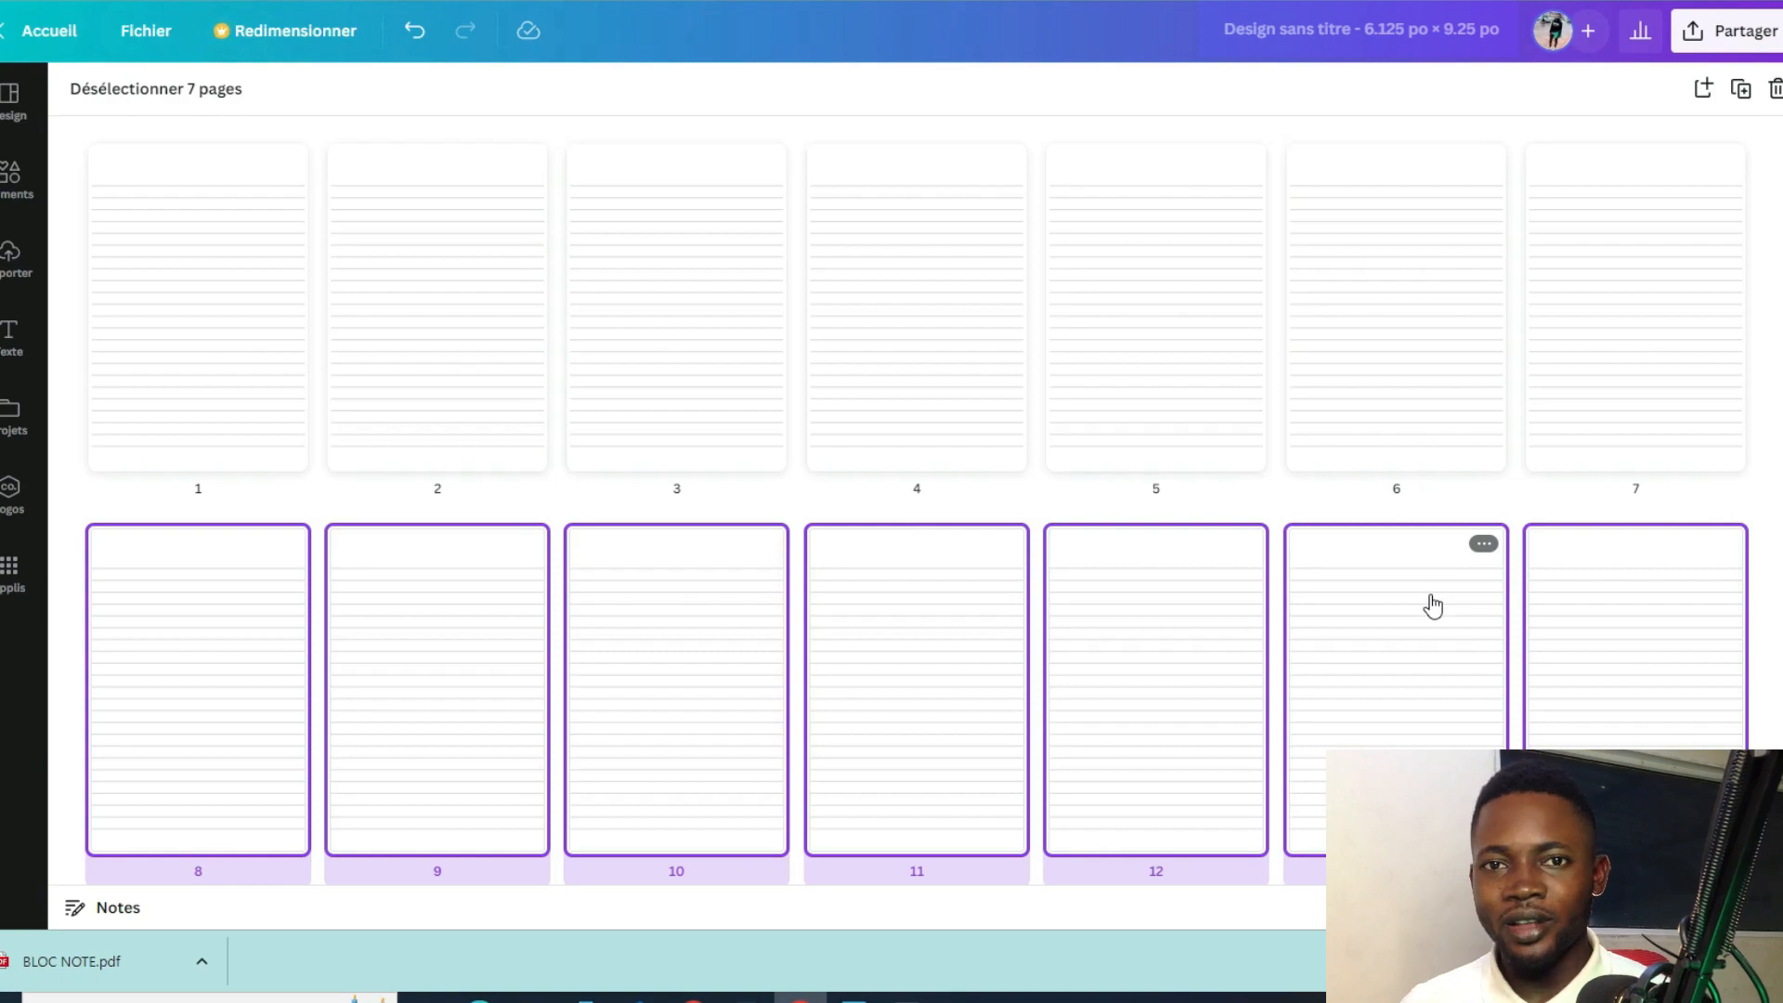
{"action": "left_click", "coordinate": [1741, 88]}
Select 14 ruled pages and keep duplicating them in batches to bring the notebook interior to 120 pages.
{"action": "left_click_drag", "start_coordinate": [80, 127], "coordinate": [1634, 854]}
{"action": "left_click", "coordinate": [1740, 88]}
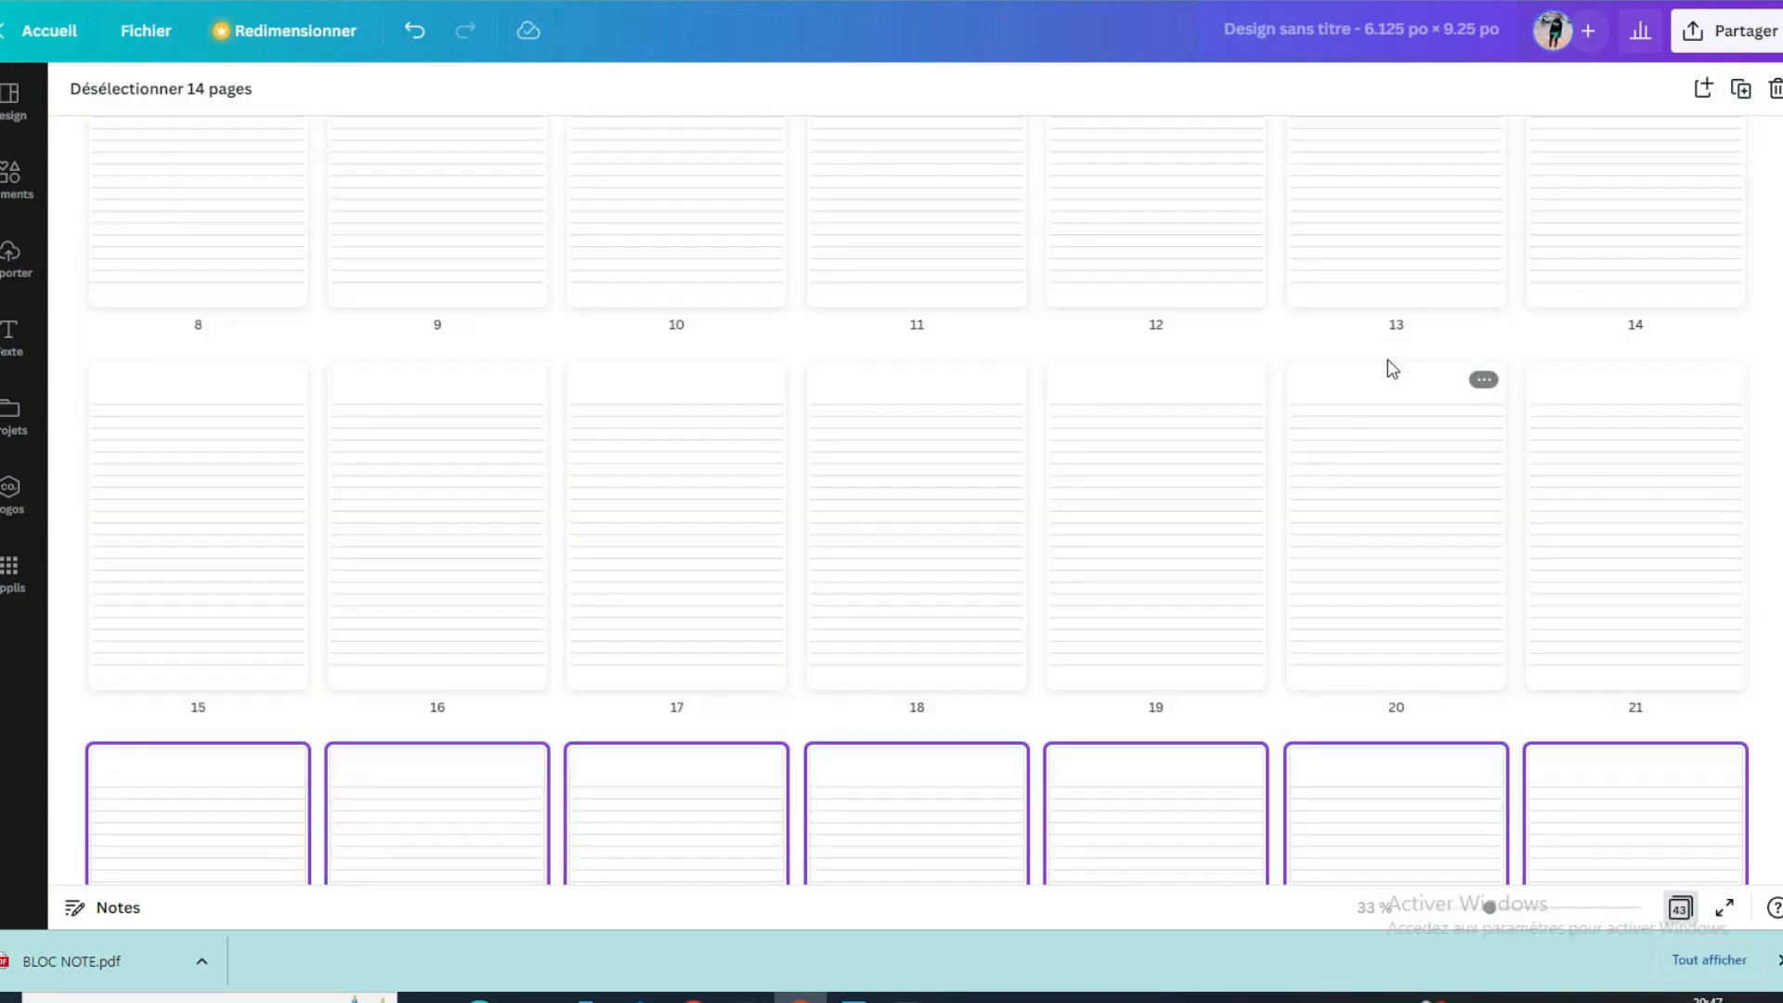
{"action": "scroll", "coordinate": [1388, 369], "scroll_direction": "down", "scroll_amount": 6}
{"action": "left_click", "coordinate": [1741, 88]}
{"action": "scroll", "coordinate": [1501, 486], "scroll_direction": "down", "scroll_amount": 8}
{"action": "left_click", "coordinate": [1740, 88]}
{"action": "left_click", "coordinate": [1740, 88]}
{"action": "scroll", "coordinate": [1612, 378], "scroll_direction": "down", "scroll_amount": 10}
{"action": "left_click", "coordinate": [1741, 88]}
{"action": "scroll", "coordinate": [1624, 255], "scroll_direction": "down", "scroll_amount": 8}
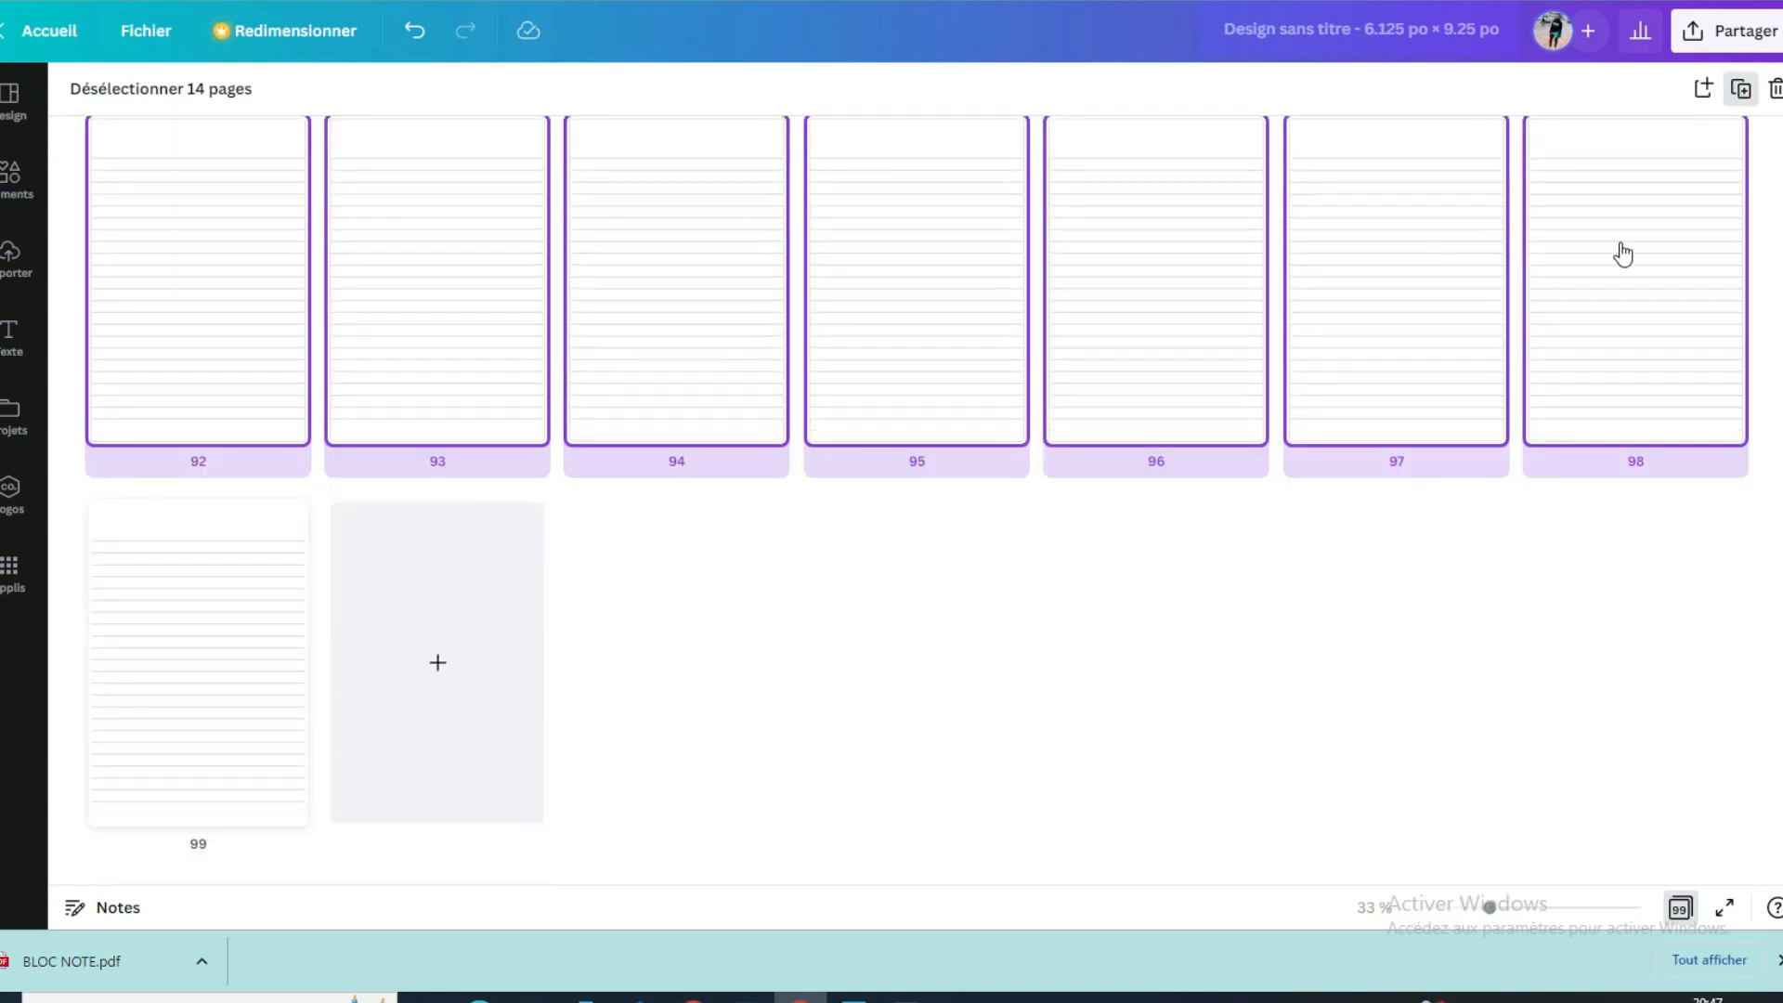
{"action": "left_click", "coordinate": [1741, 89]}
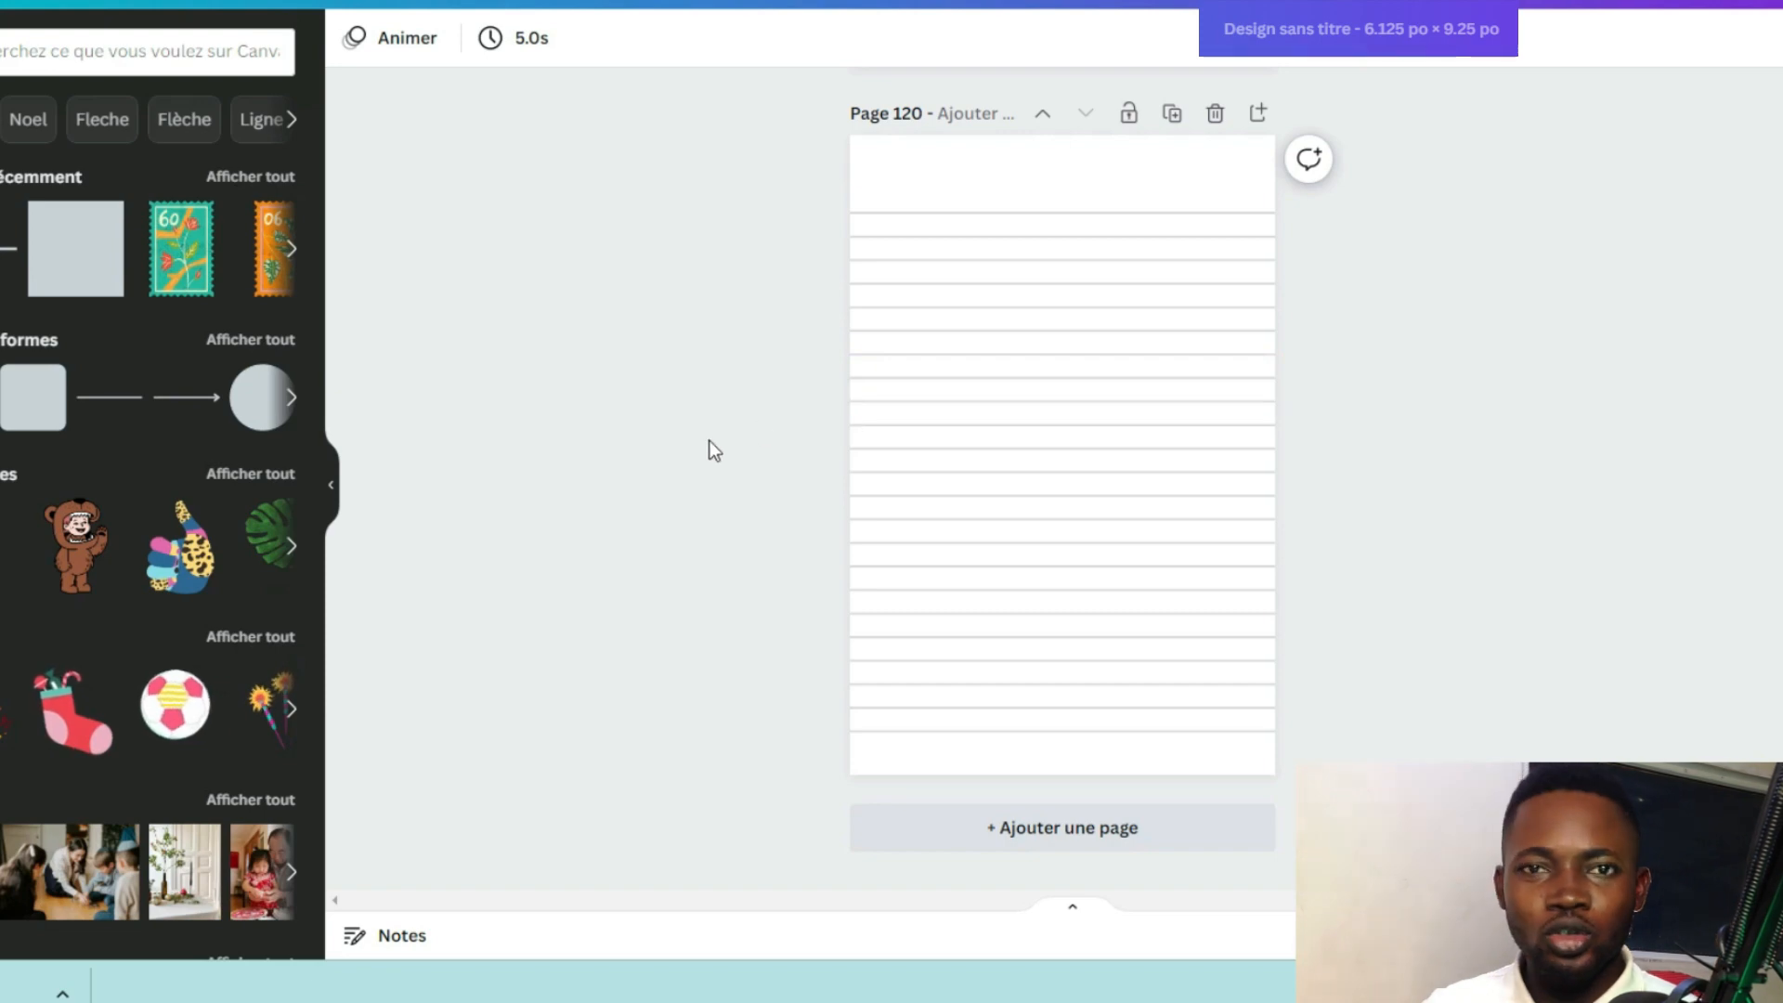
Download all 120 ruled pages as a print-quality PDF (PDF pour impression) with the RVB colour profile.
{"action": "left_click", "coordinate": [1719, 5]}
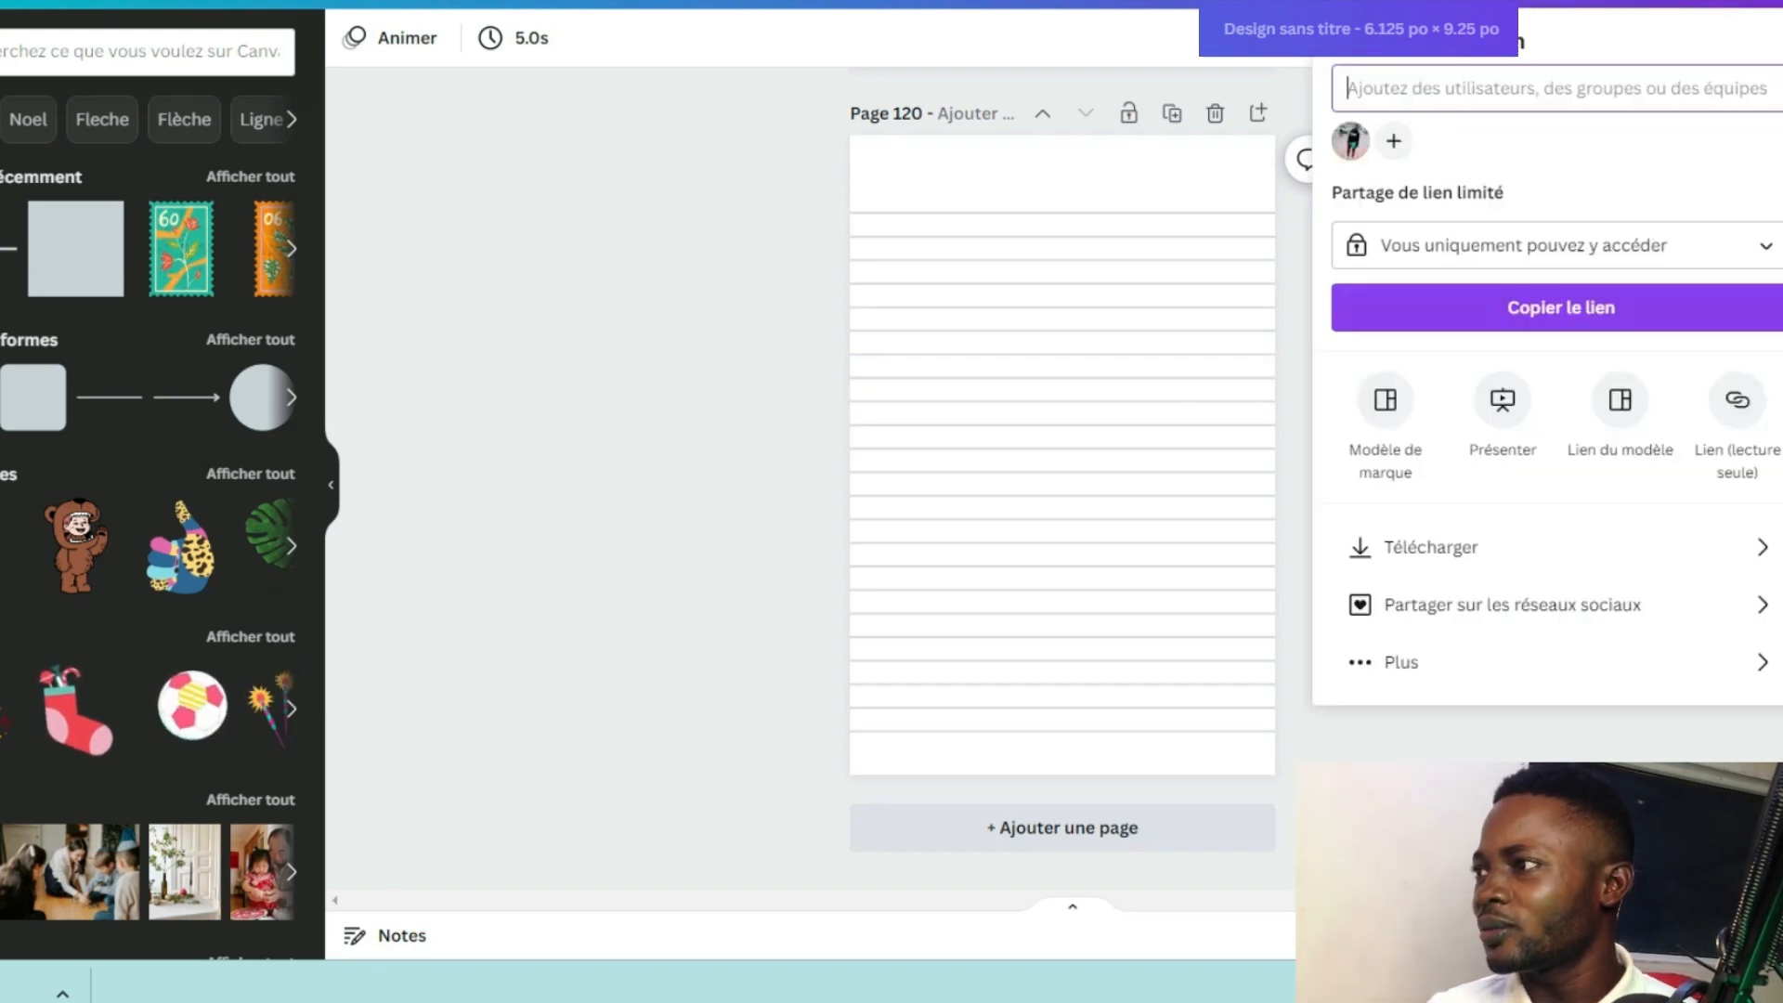
{"action": "left_click", "coordinate": [1464, 556]}
{"action": "left_click", "coordinate": [1465, 557]}
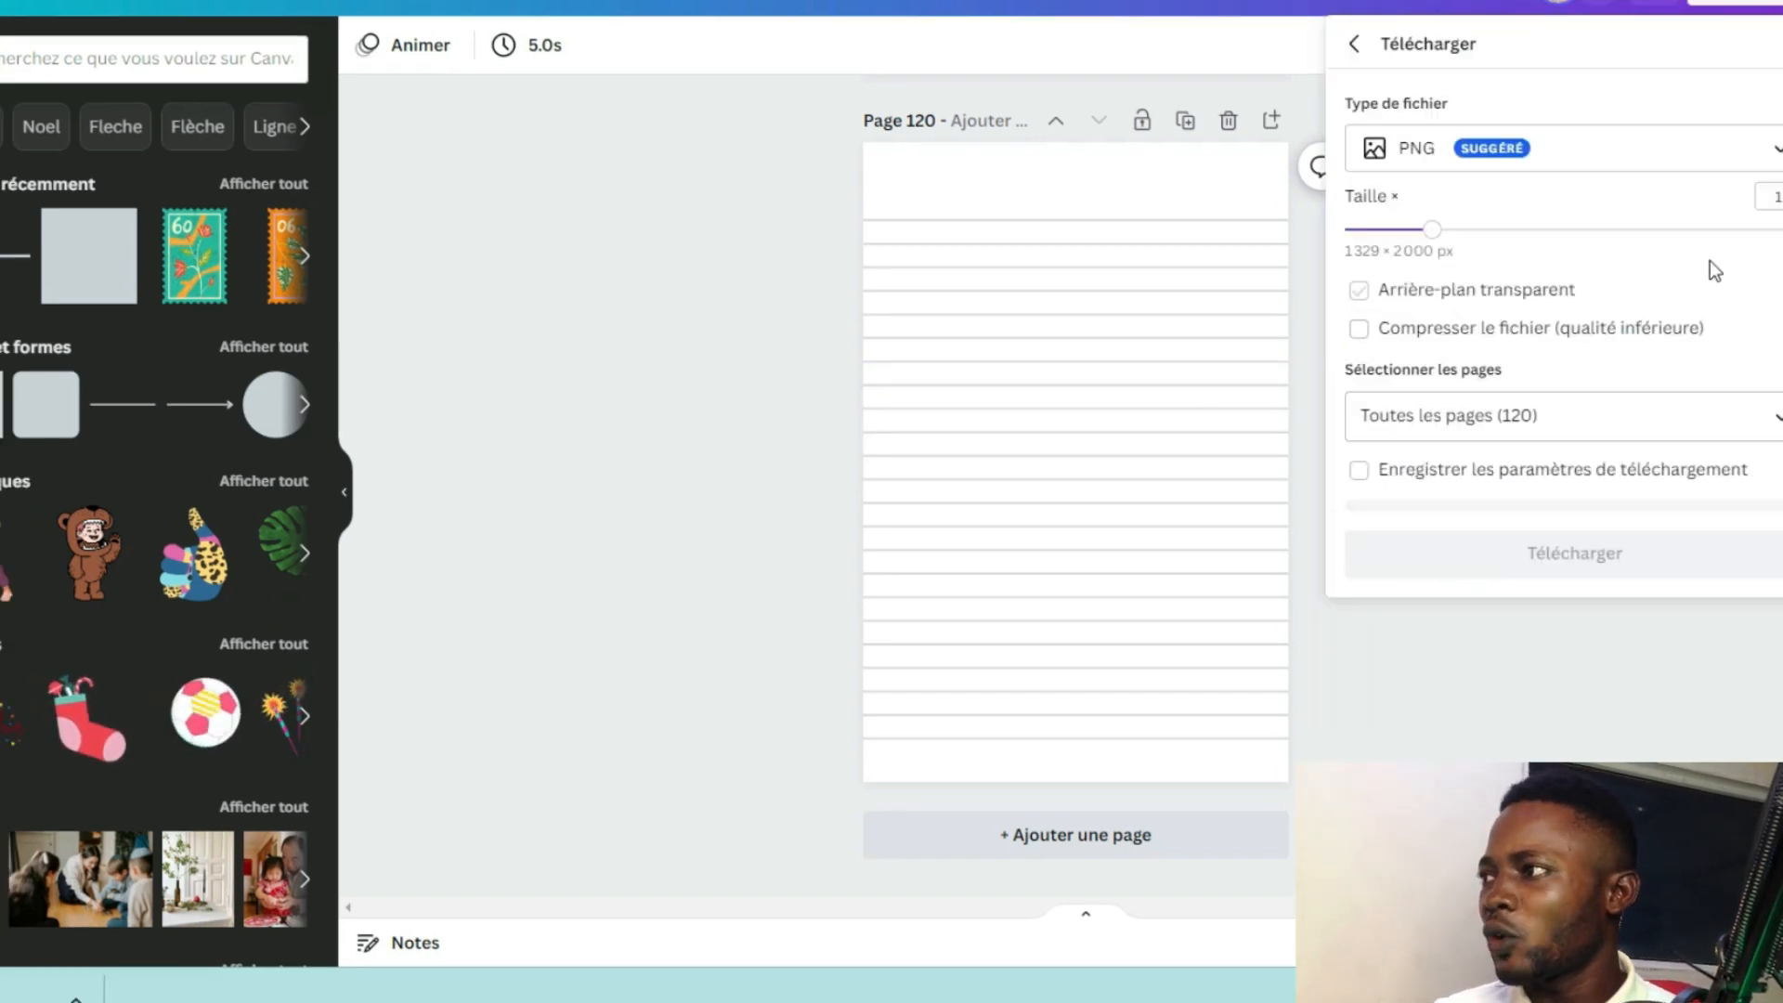
{"action": "left_click", "coordinate": [1769, 145]}
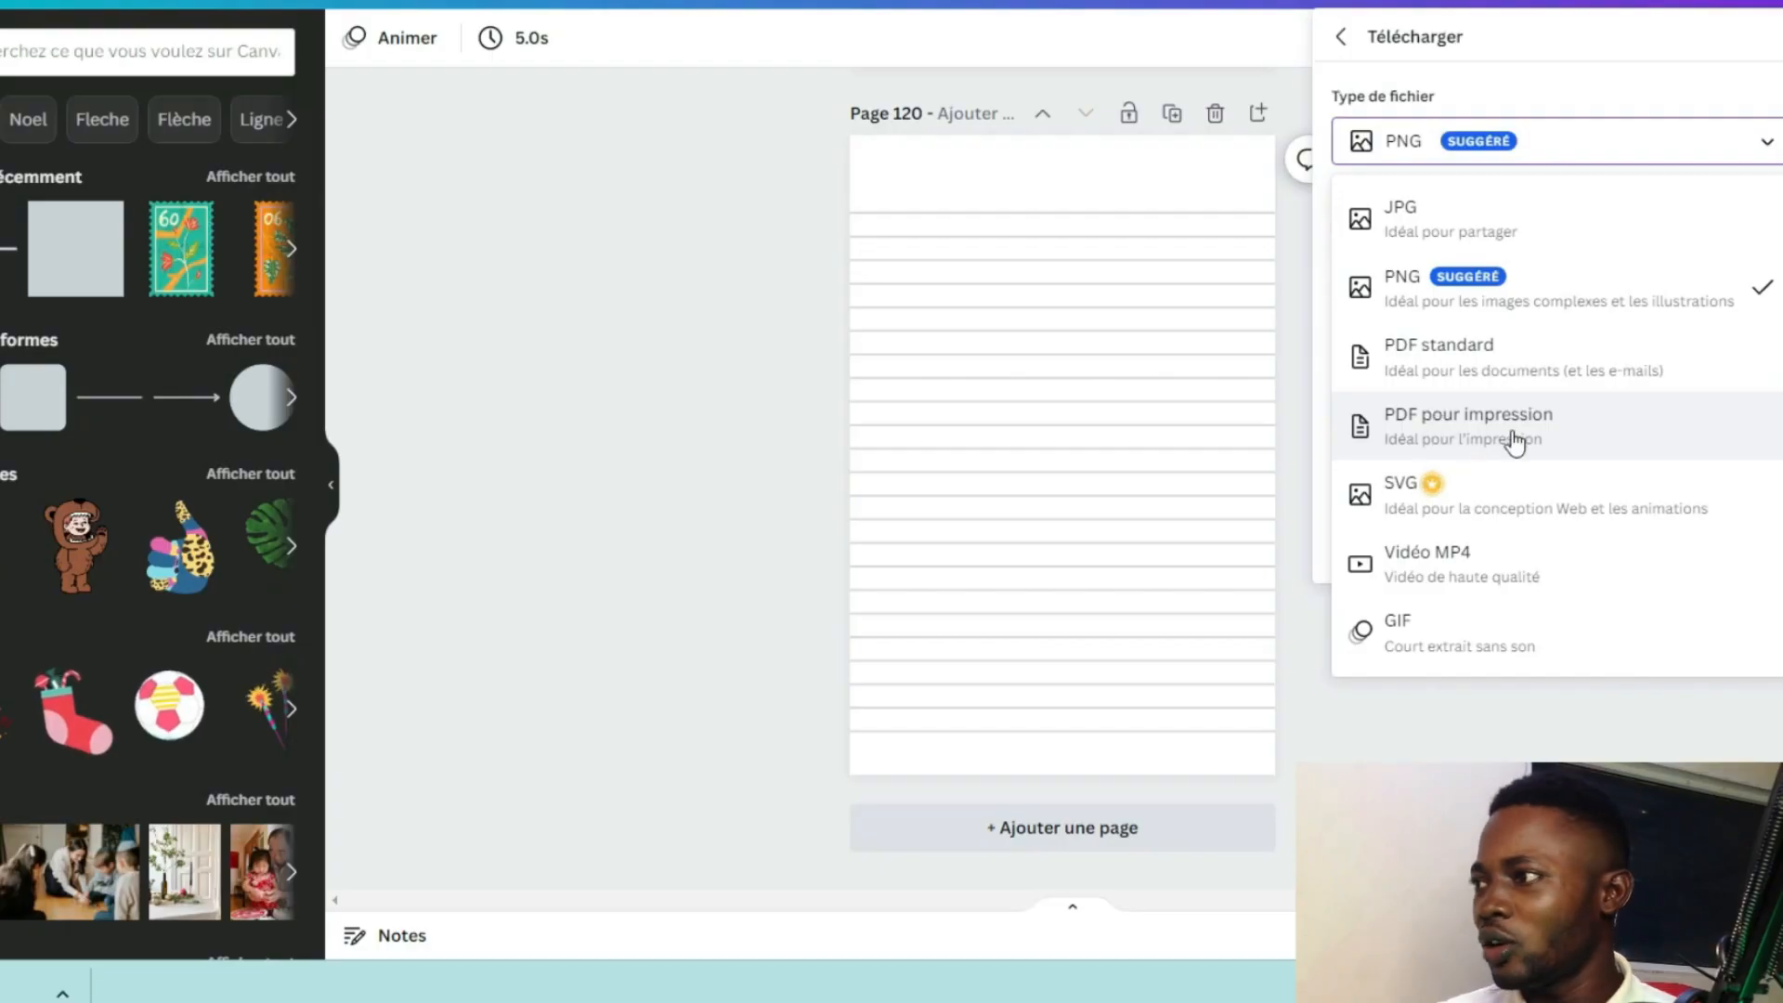
{"action": "left_click", "coordinate": [1501, 441]}
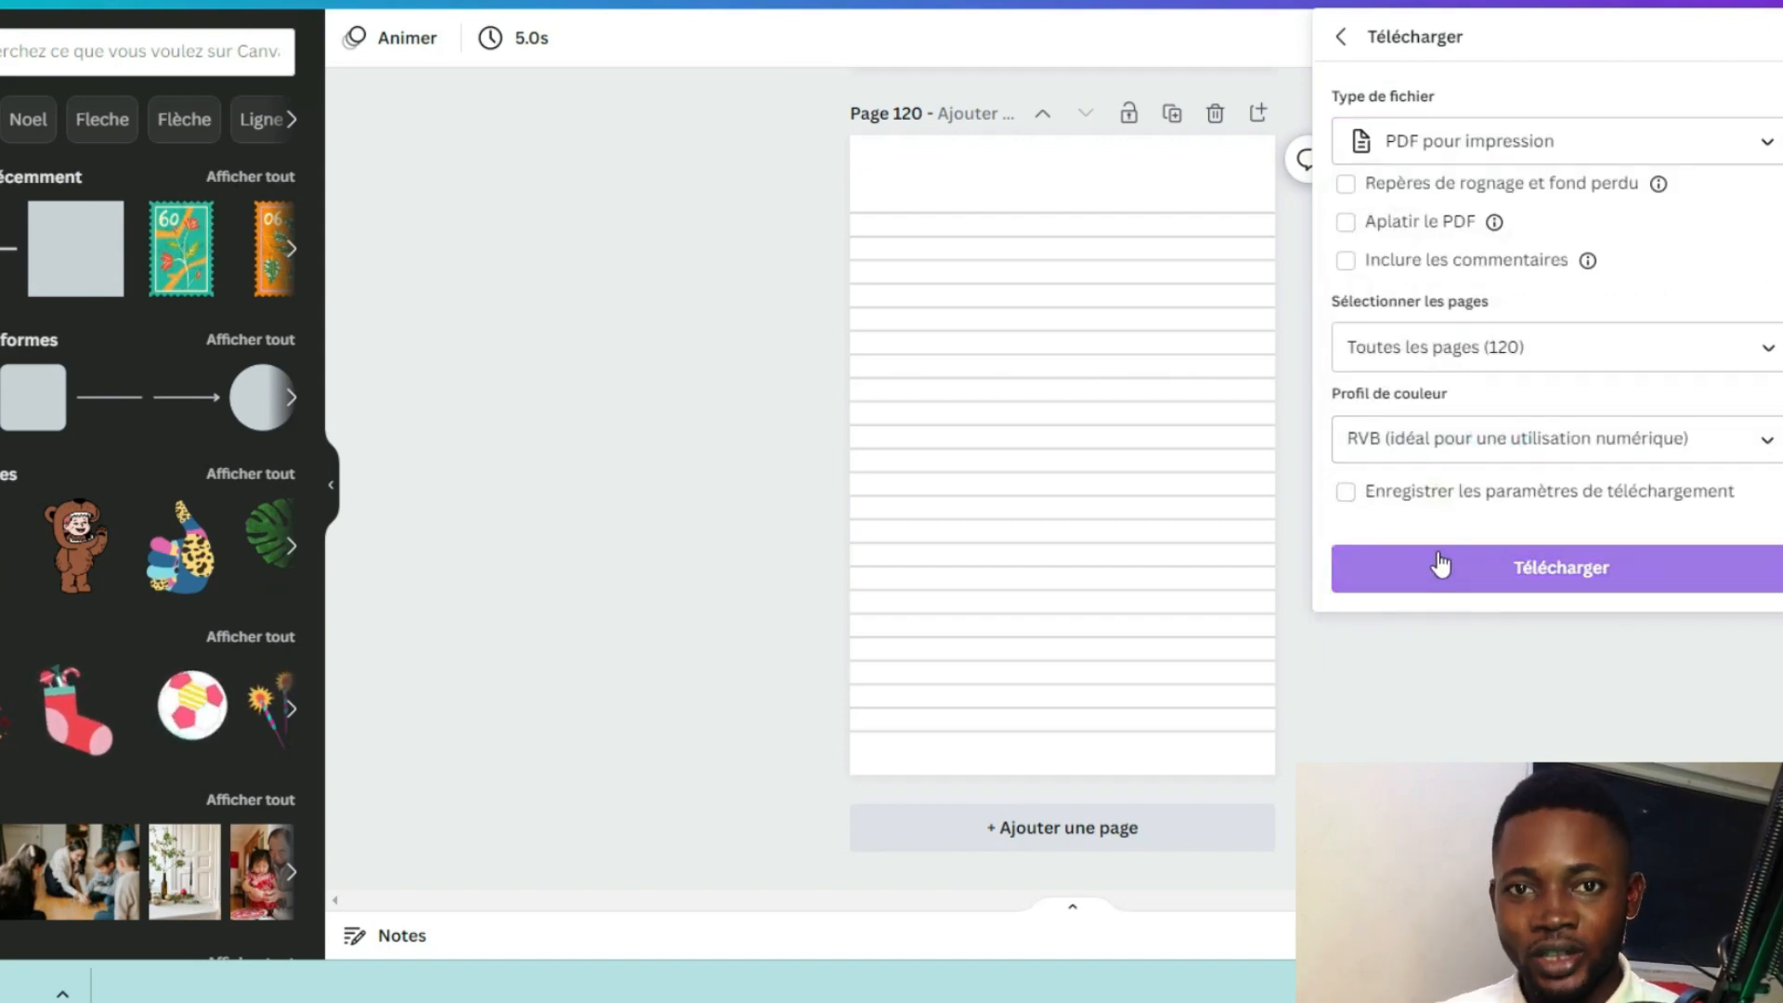
{"action": "left_click", "coordinate": [1529, 572]}
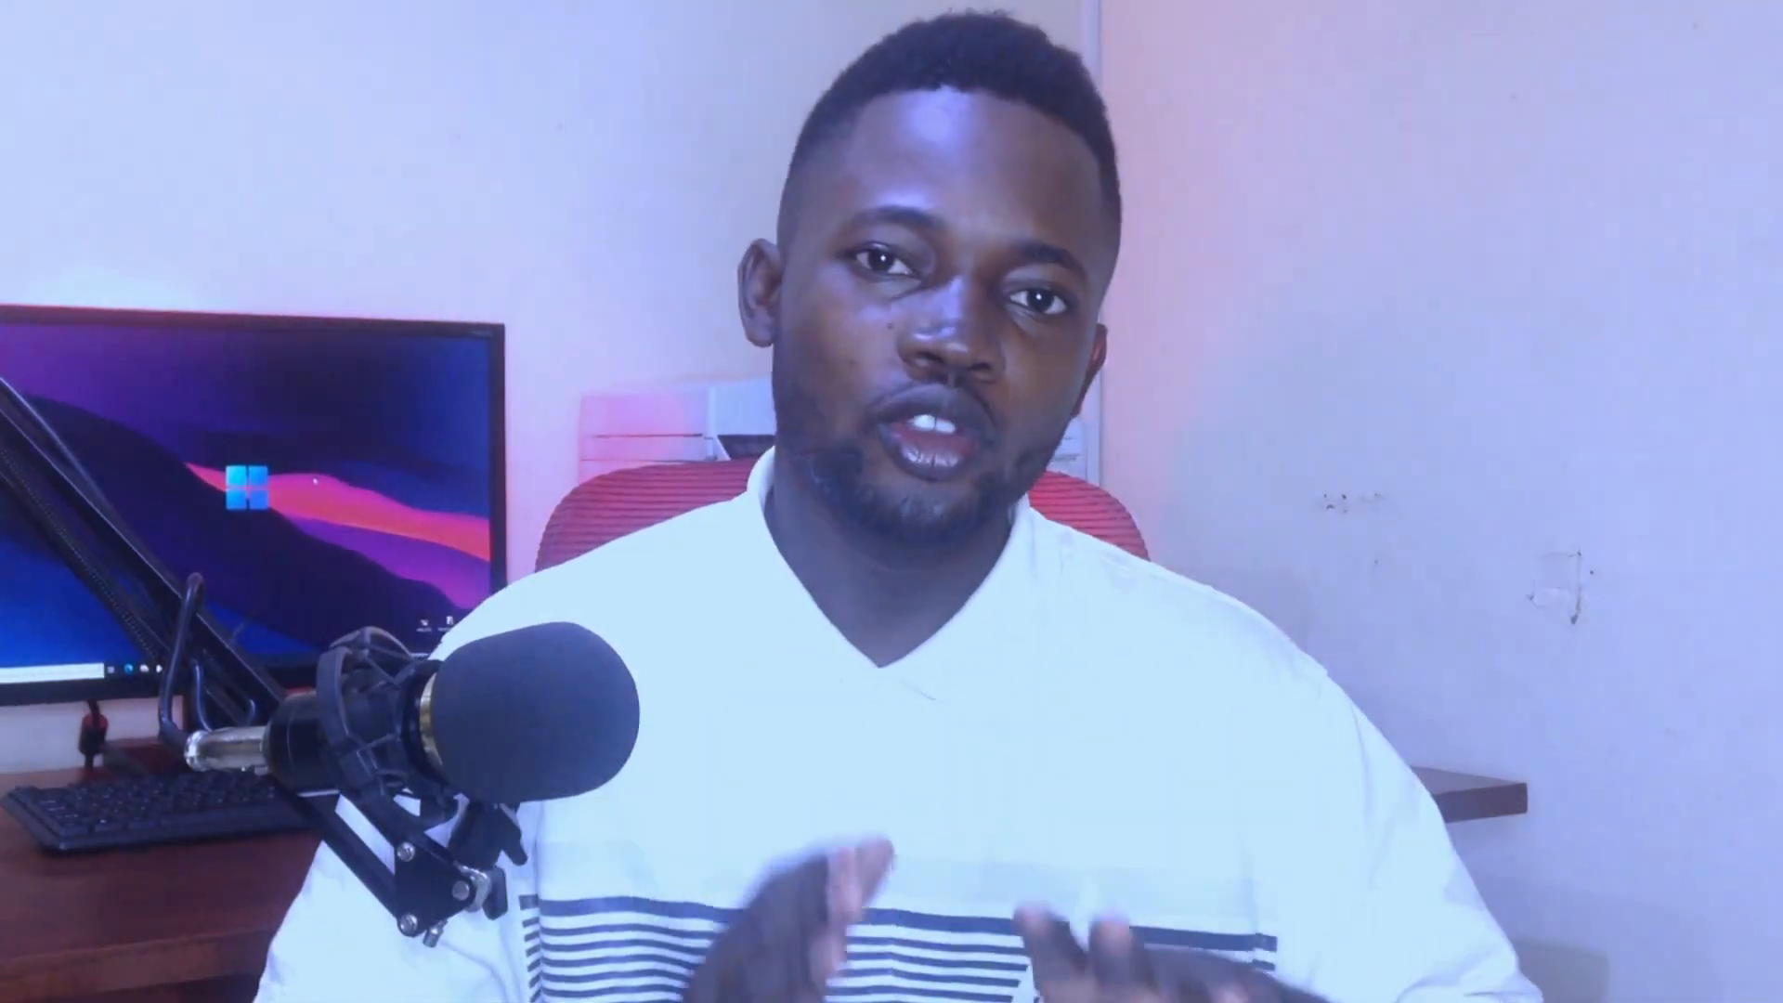